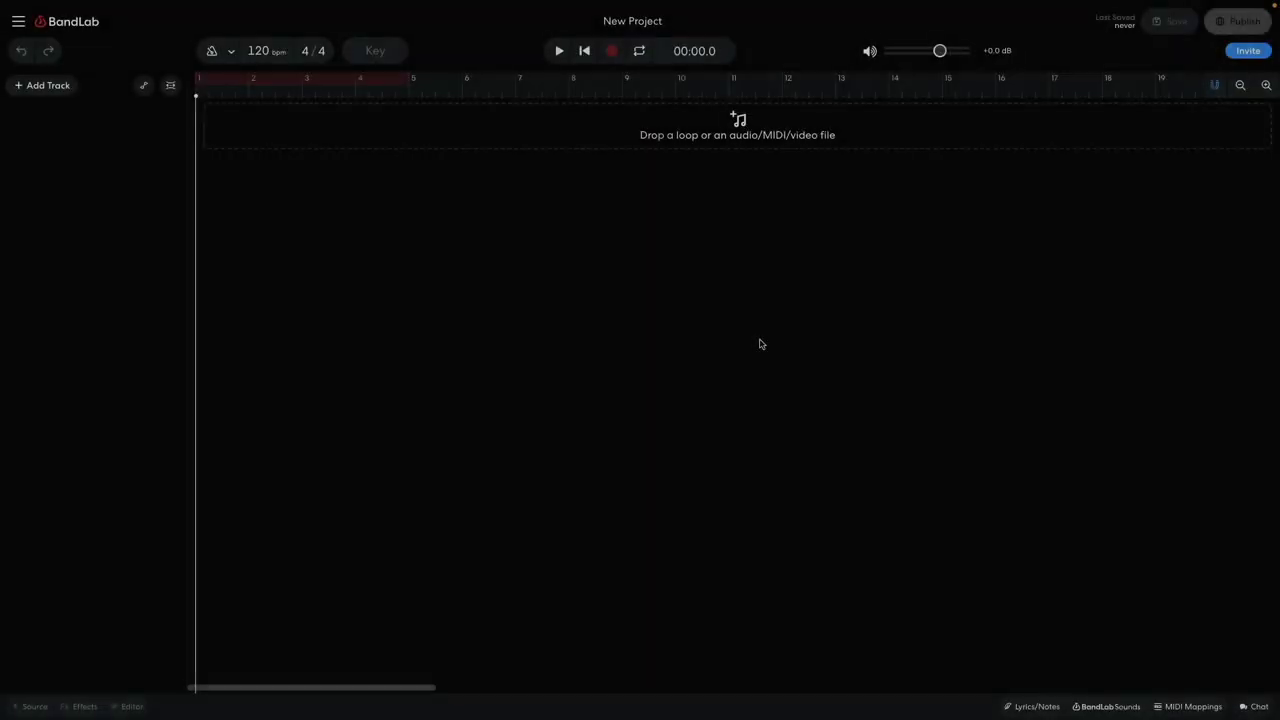
- Set the project tempo to 115 bpm and the key to C minor
left_click(300, 60)
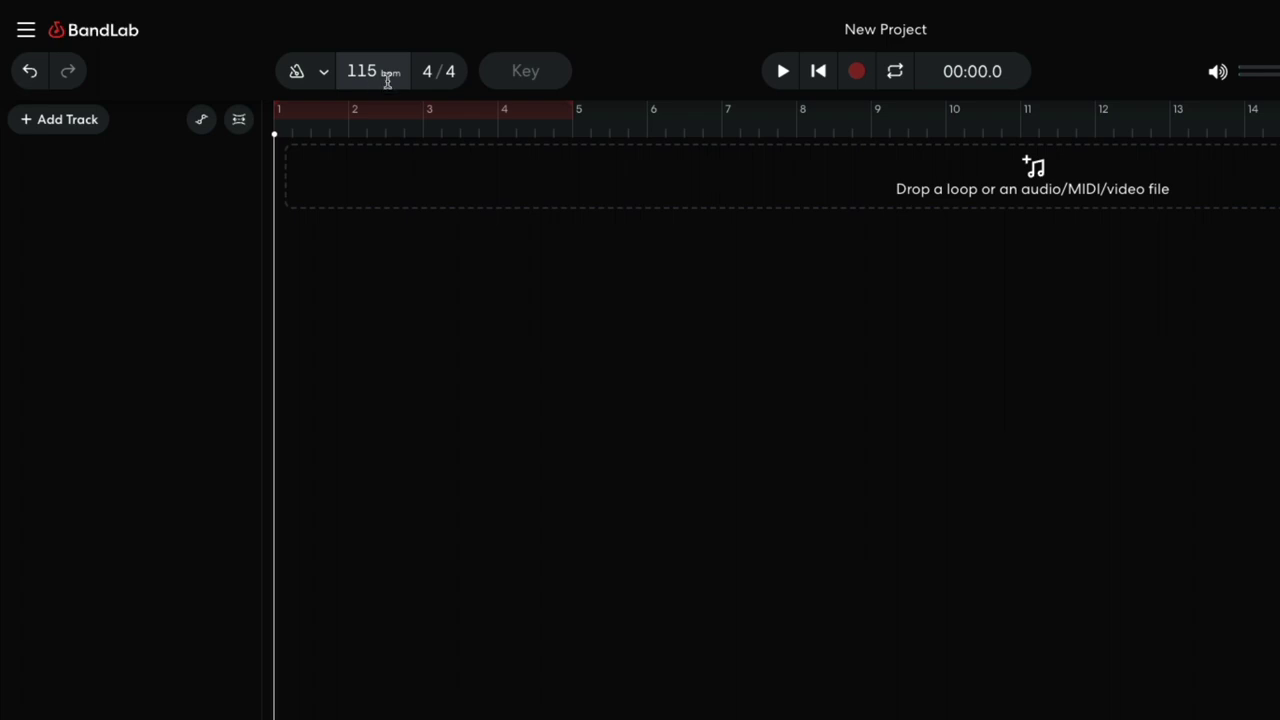
left_click(526, 72)
scroll(562, 140, "down", 1)
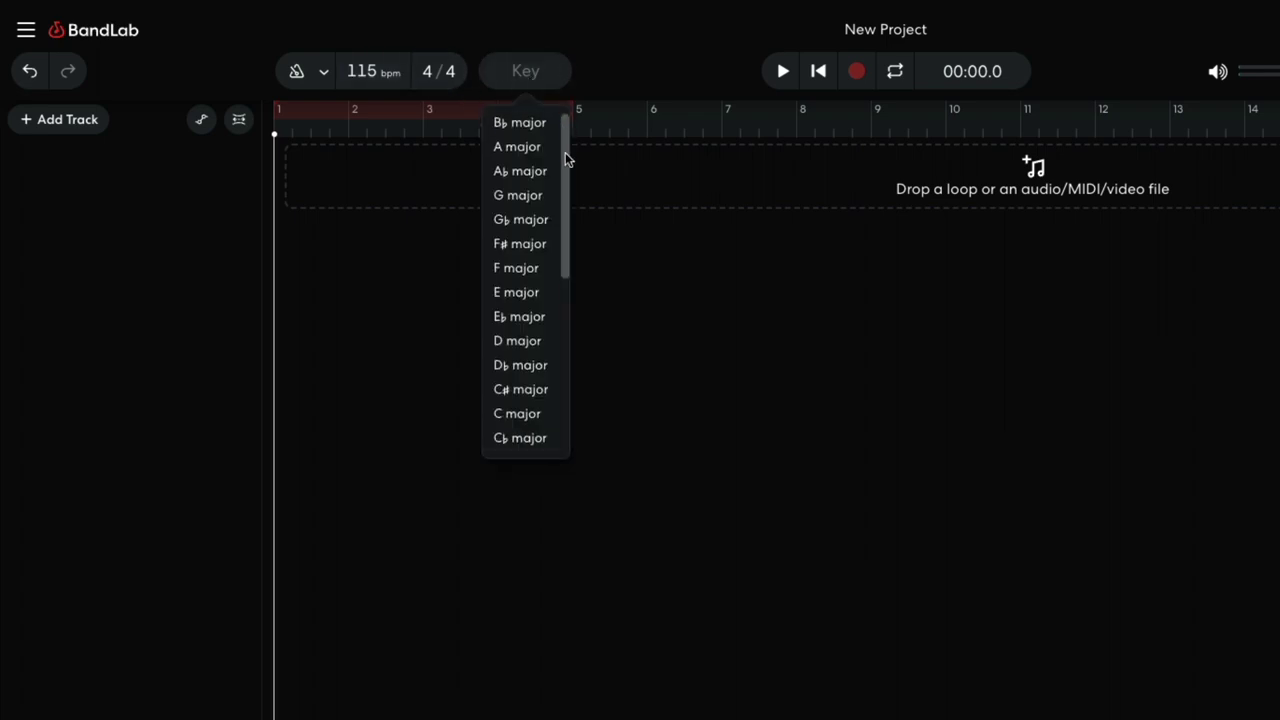
left_click_drag(566, 160, 566, 323)
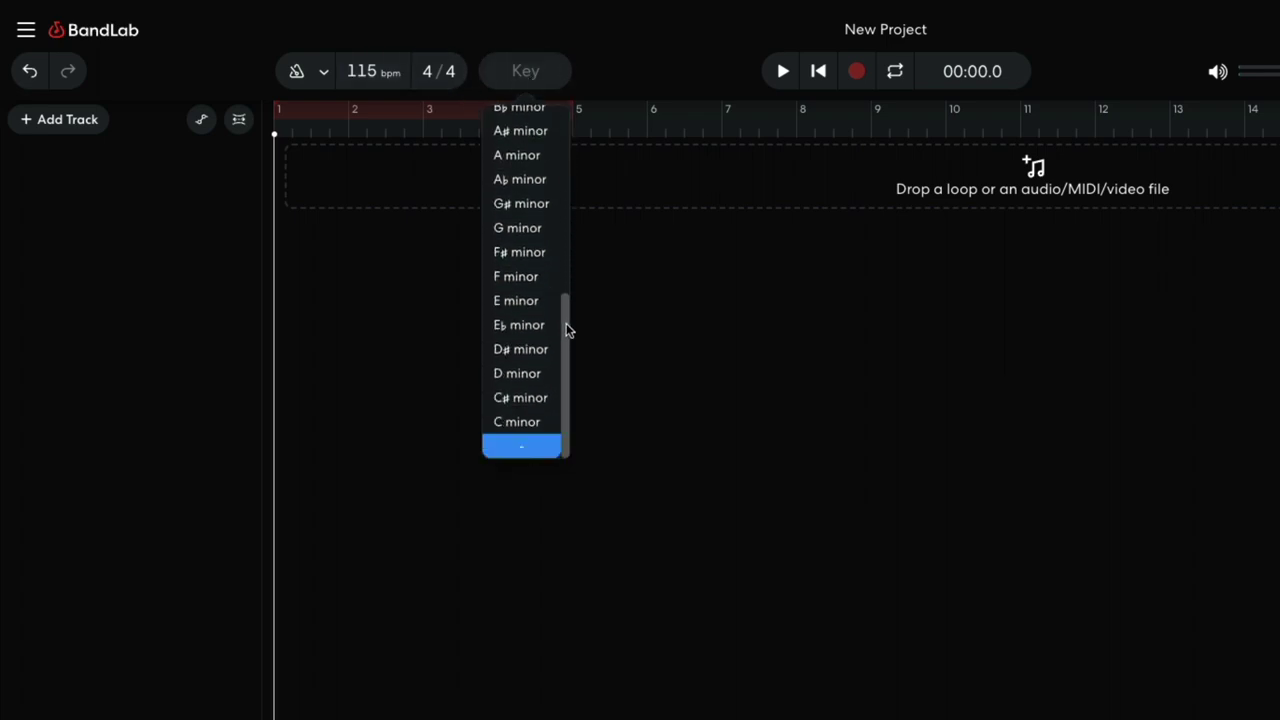
left_click(516, 422)
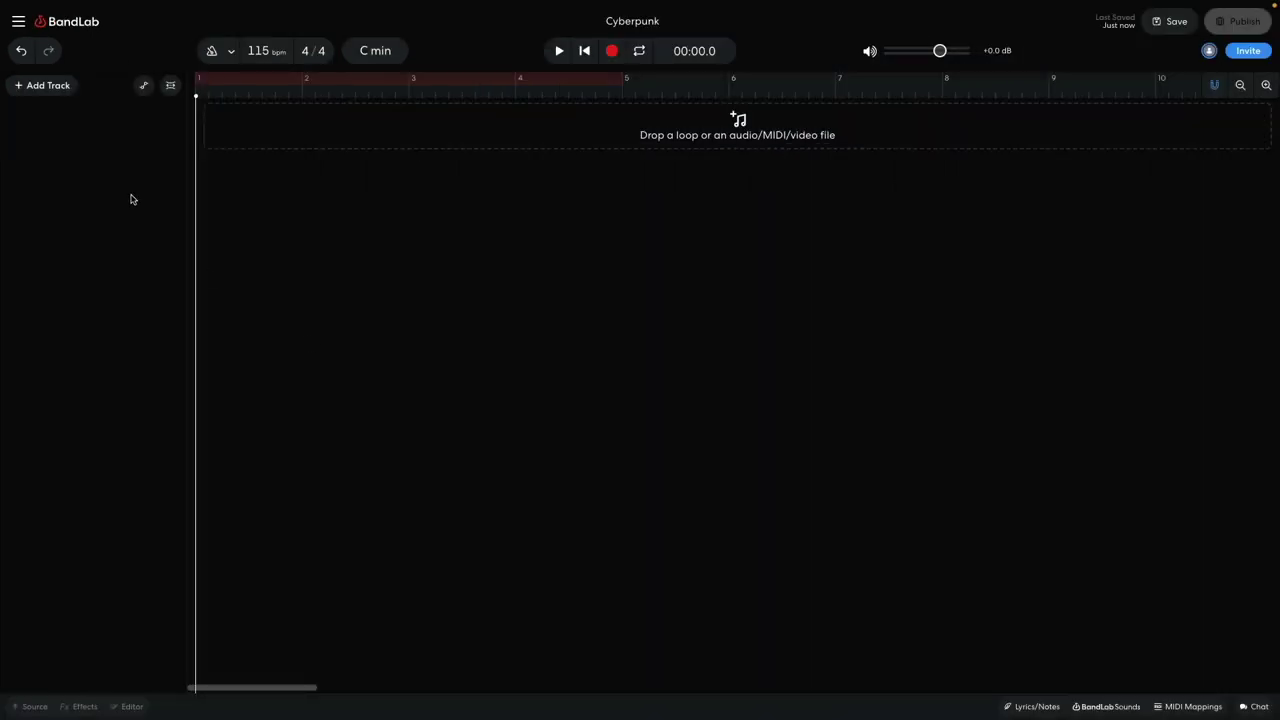
- Add a virtual instrument track using the Prince kit from Drum Pads
left_click(59, 90)
left_click(71, 200)
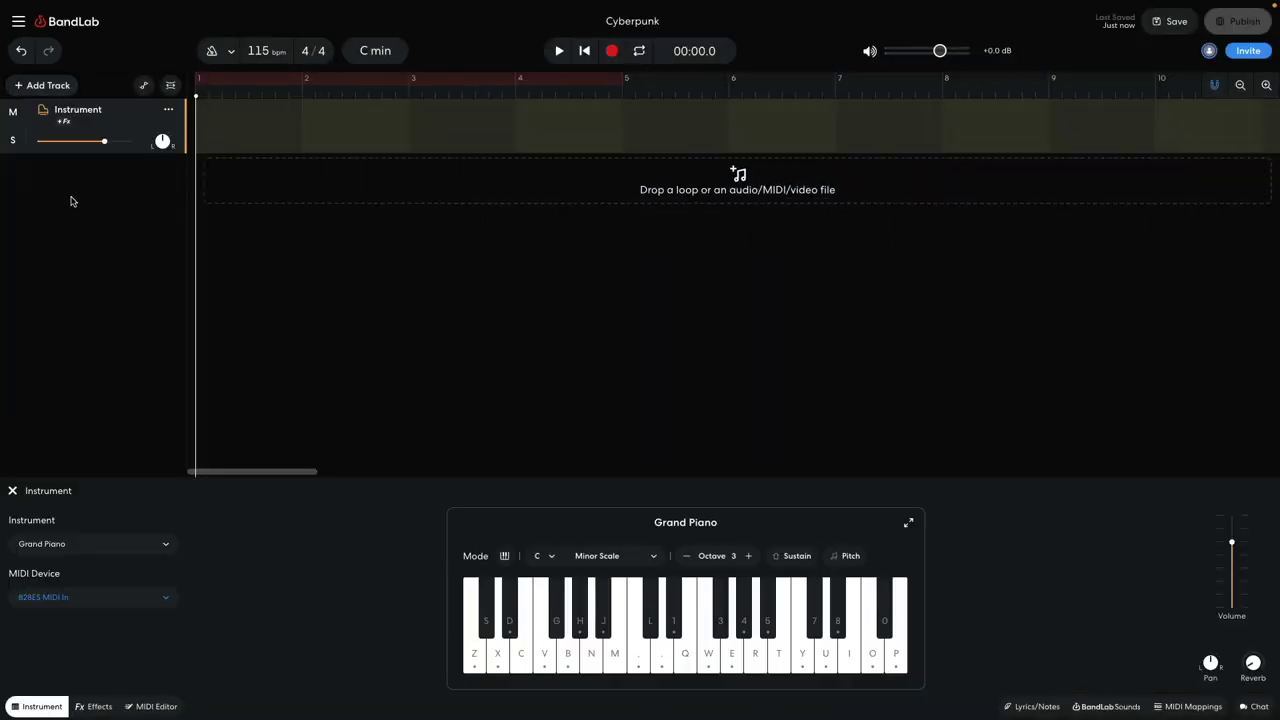
left_click(86, 543)
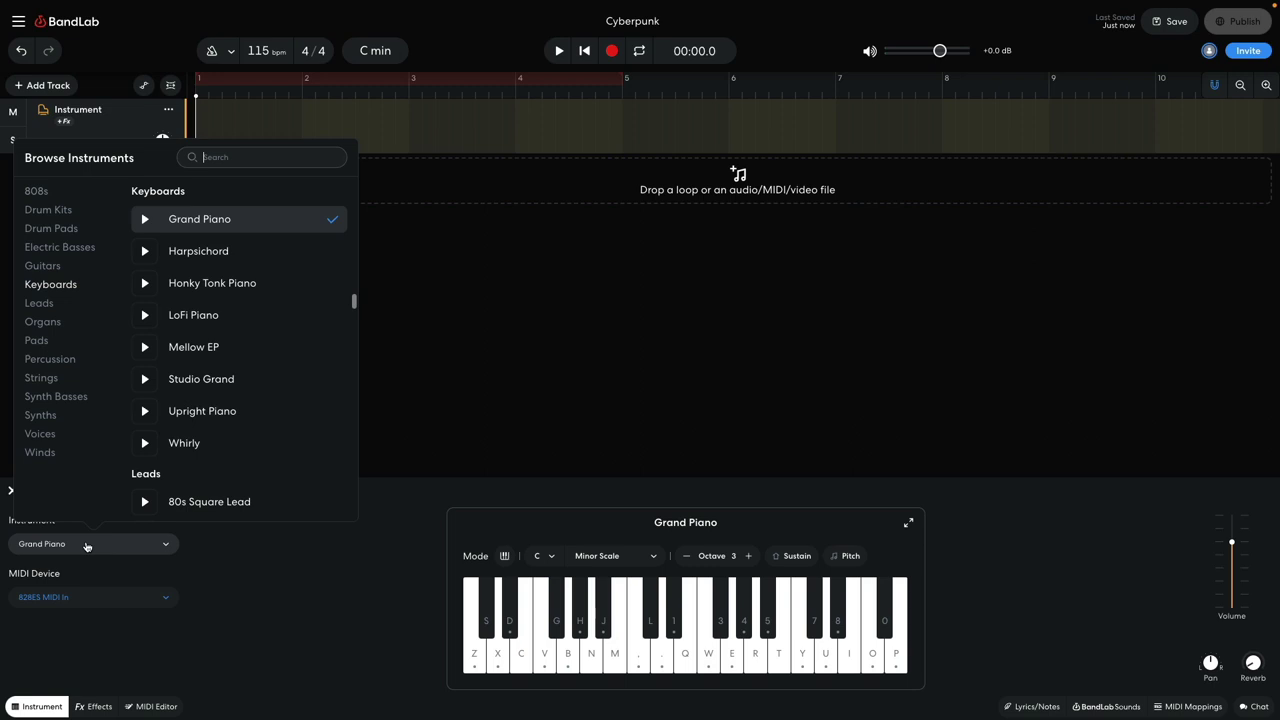
left_click(52, 228)
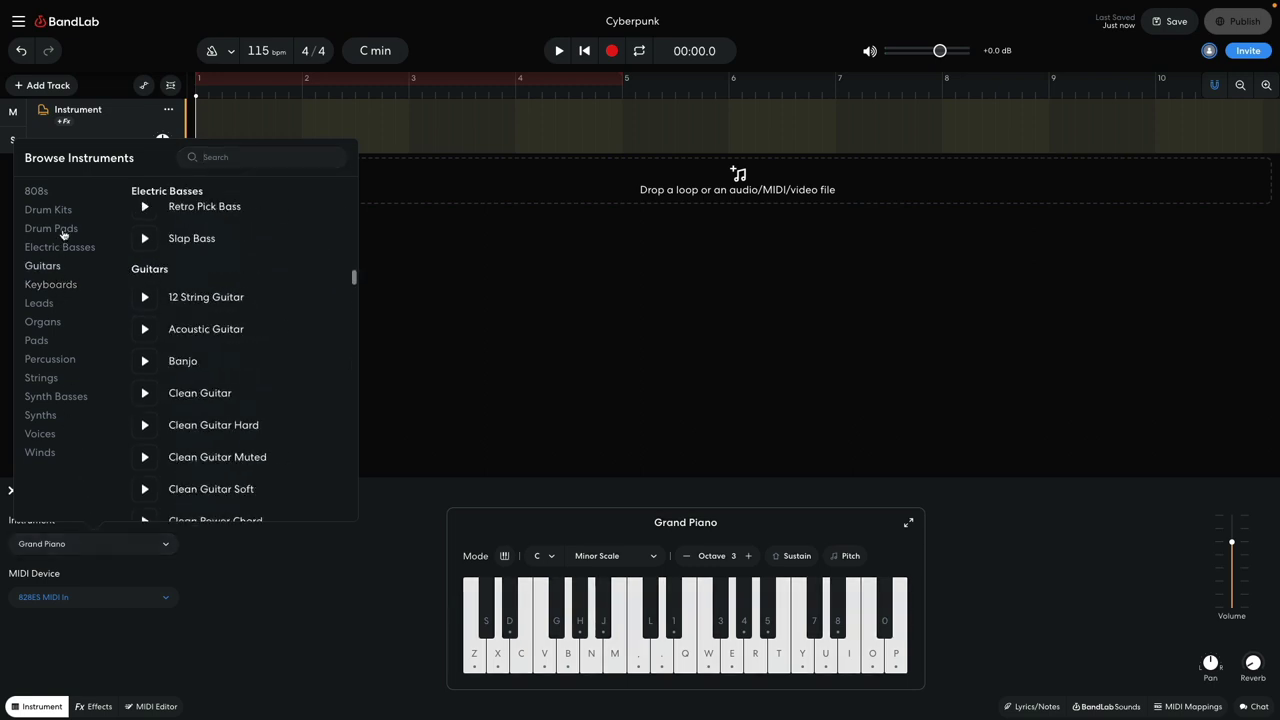
scroll(221, 311, "down", 10)
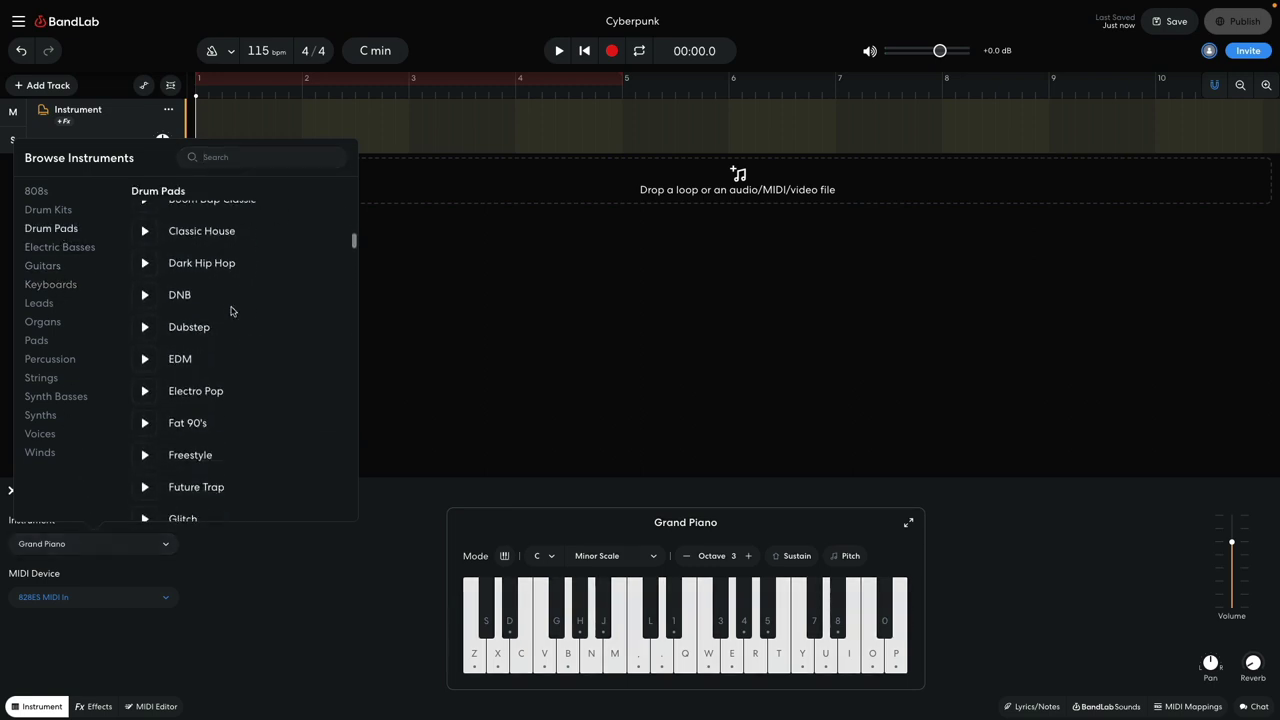
scroll(230, 312, "down", 2)
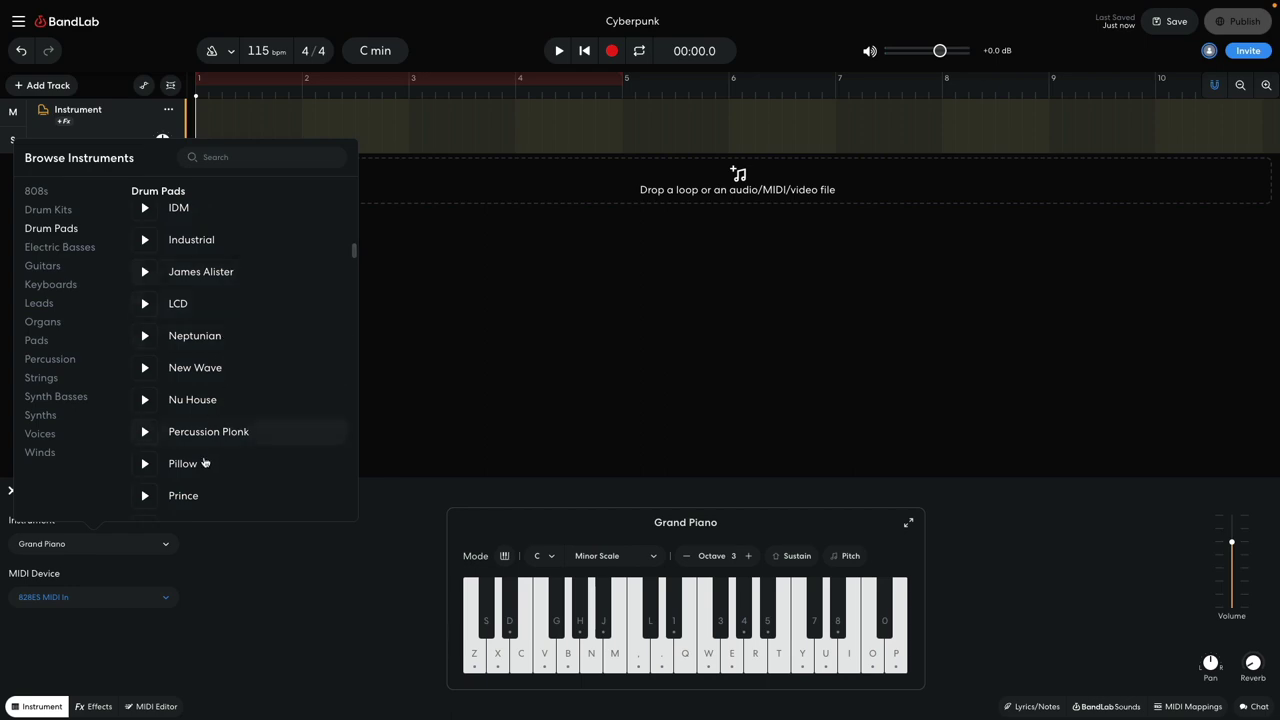
left_click(197, 494)
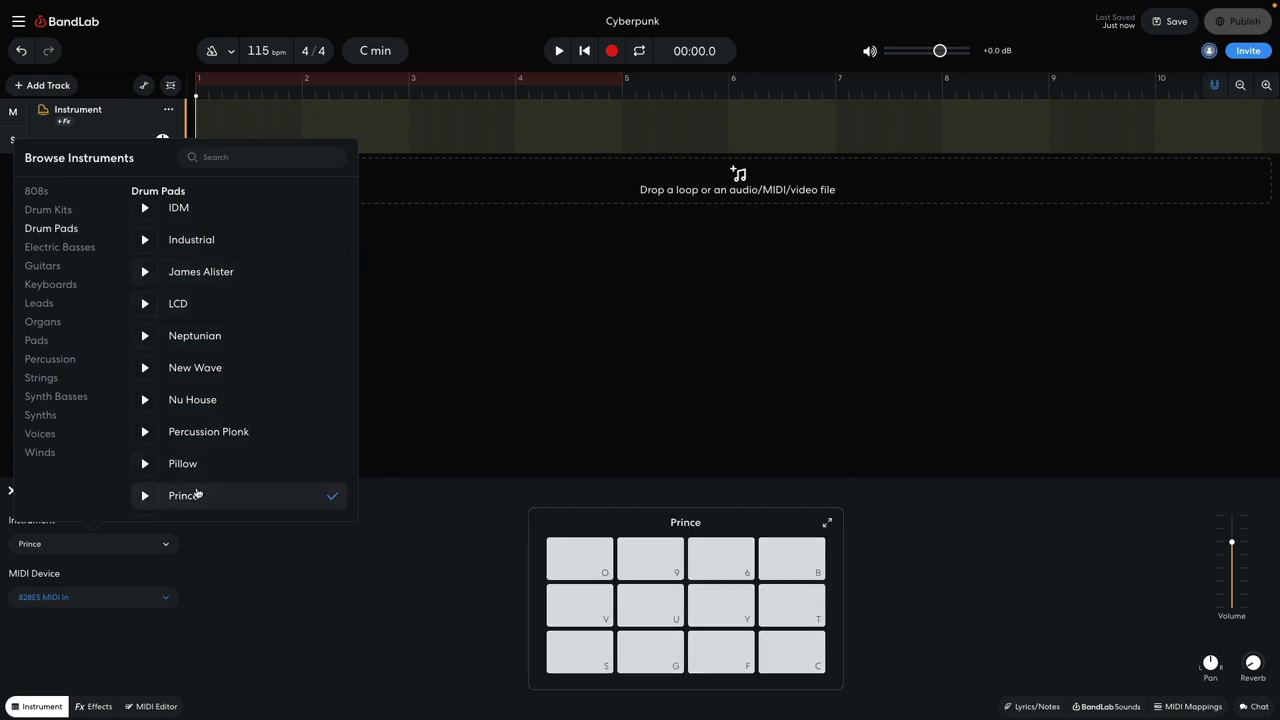
left_click(409, 418)
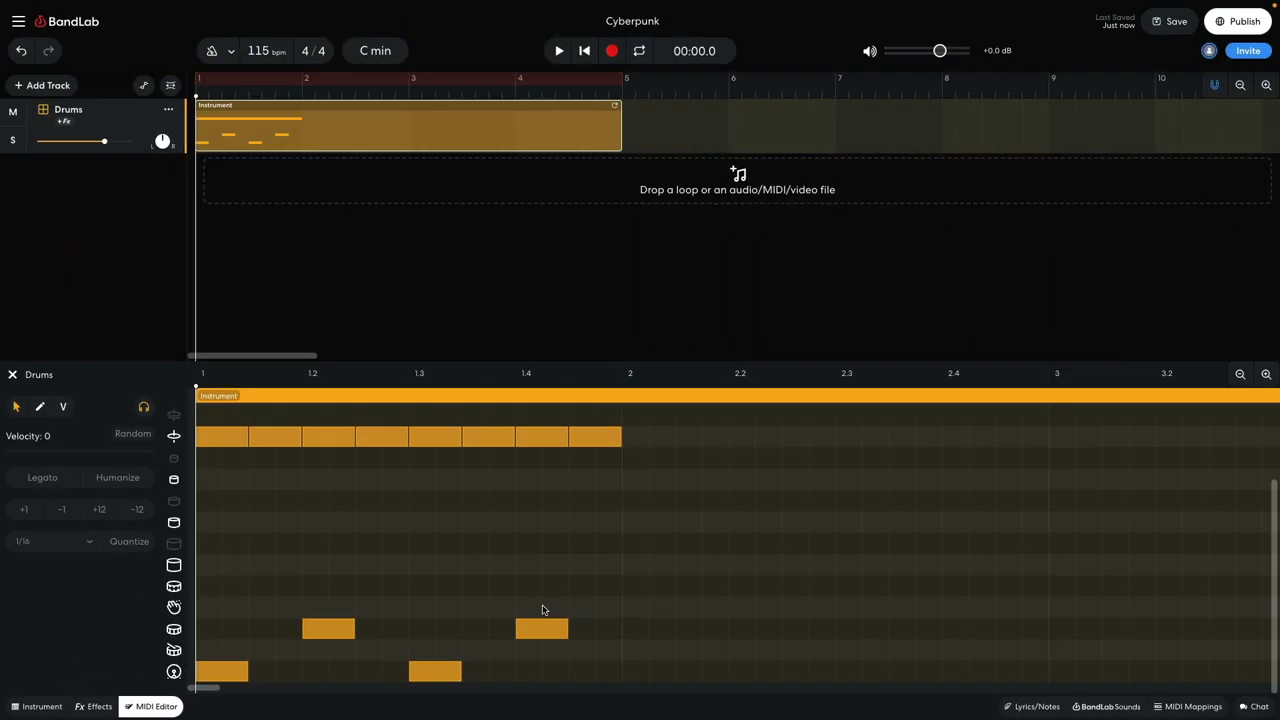
- Play back the drum beat and select all its notes to form the four-bar loop
key("space")
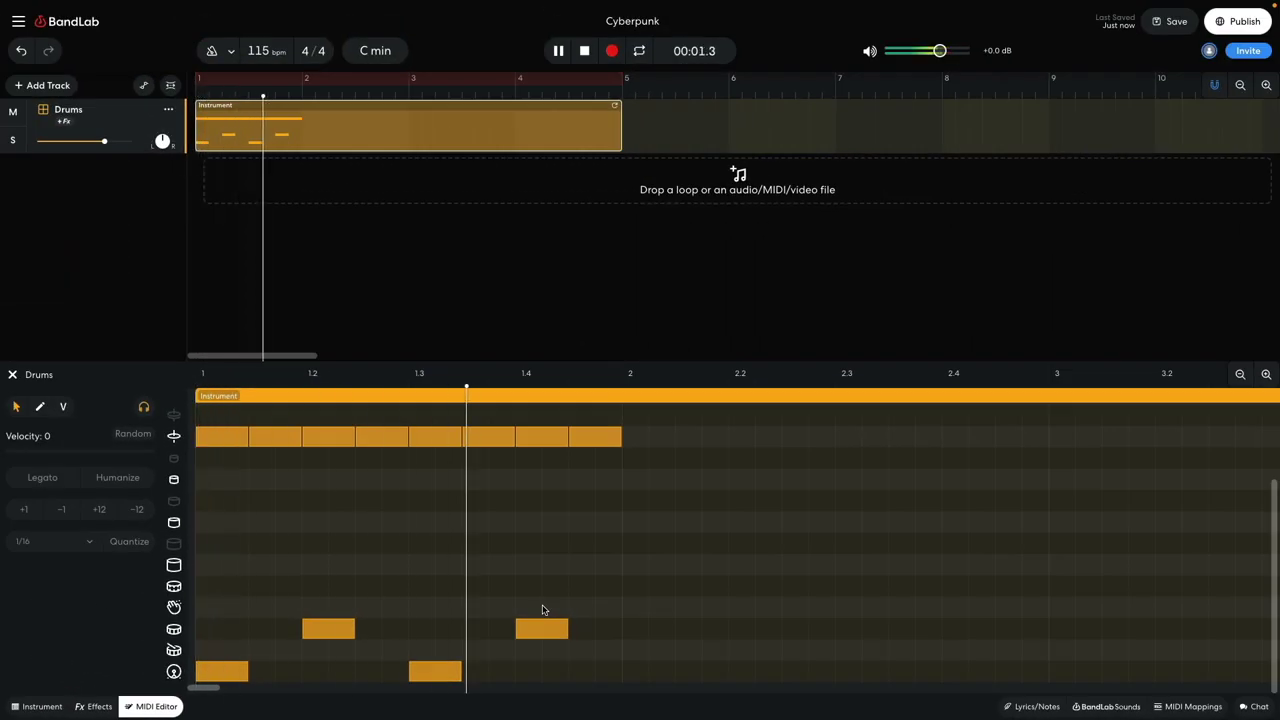
key("space")
scroll(545, 507, "down", 2)
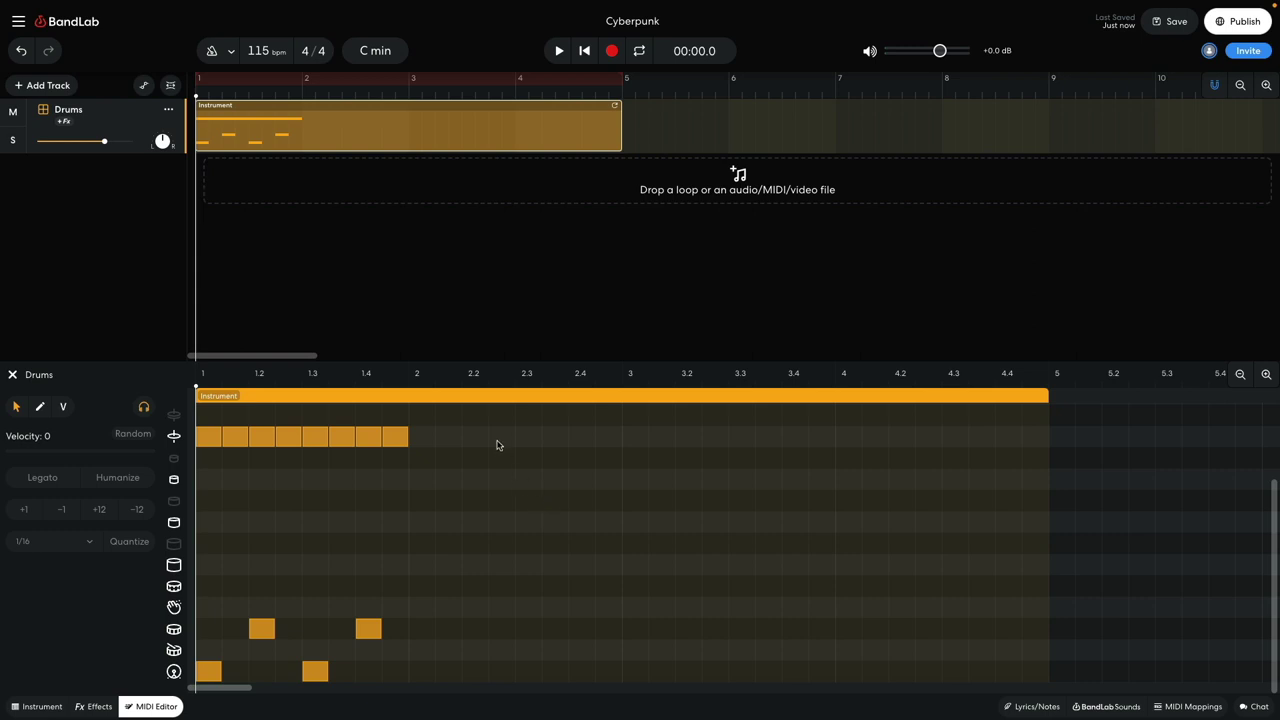
left_click_drag(498, 445, 841, 691)
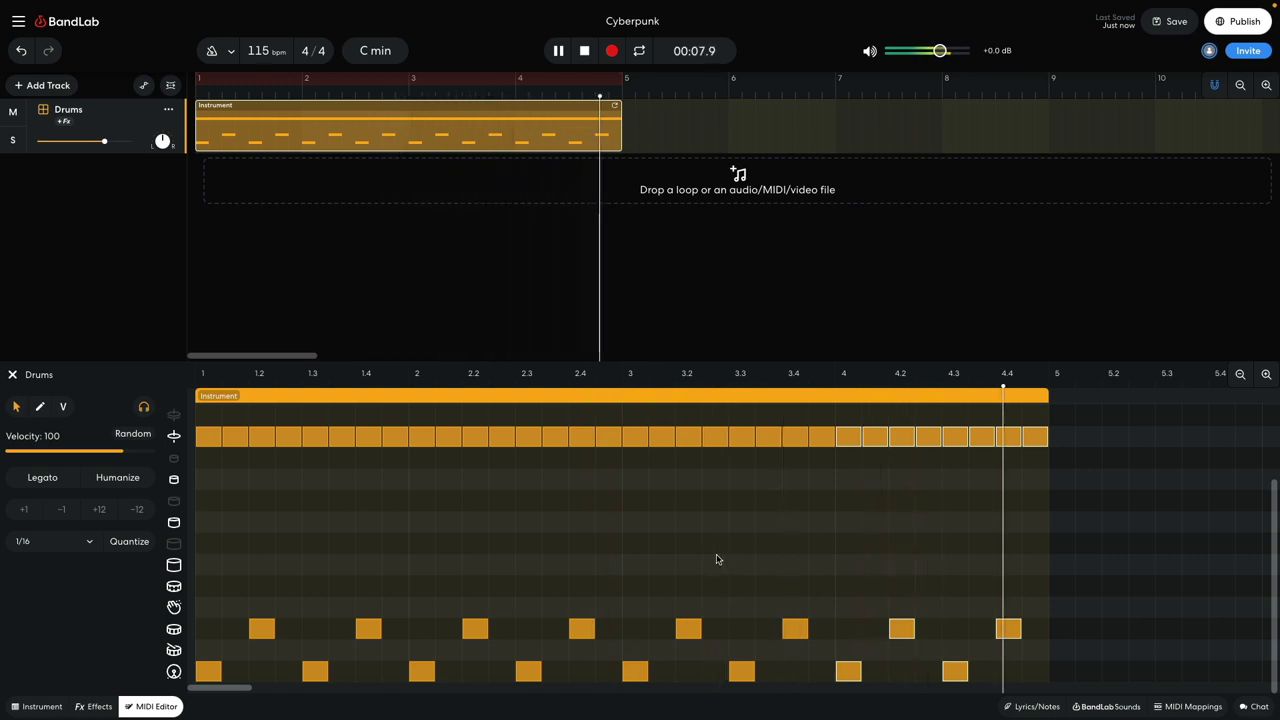
left_click(150, 706)
- Copy the drum region to start at bar 5 and play its closing fill
left_click_drag(321, 142, 749, 142)
double_click(942, 128)
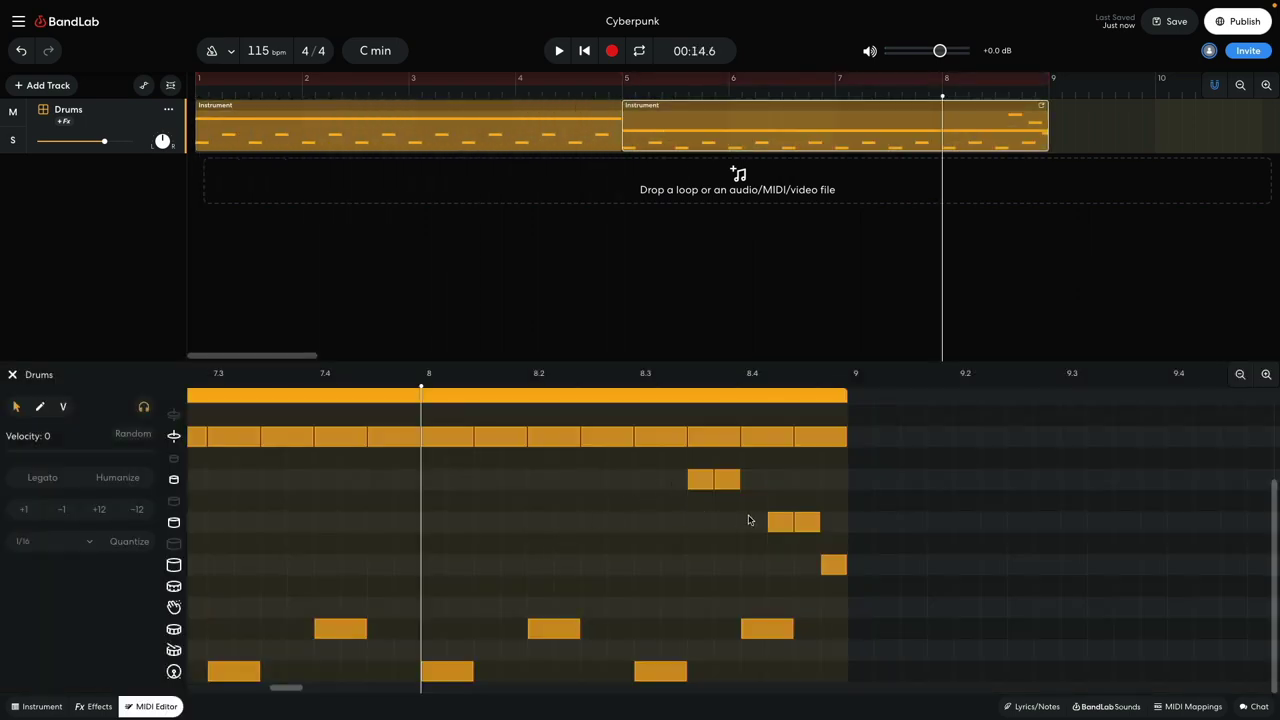
key("space")
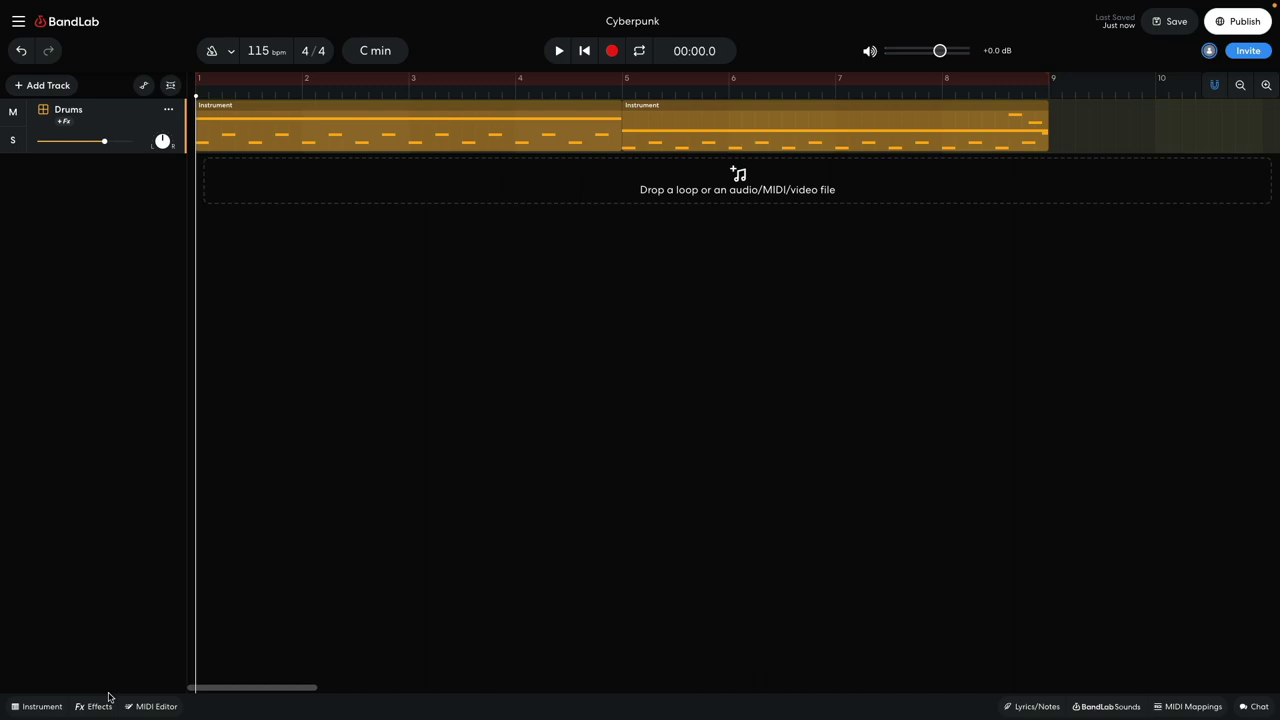
- Add a Bitcrusher to the drums with intensity lowered to 0% and 7 bits, and audition it
left_click(104, 704)
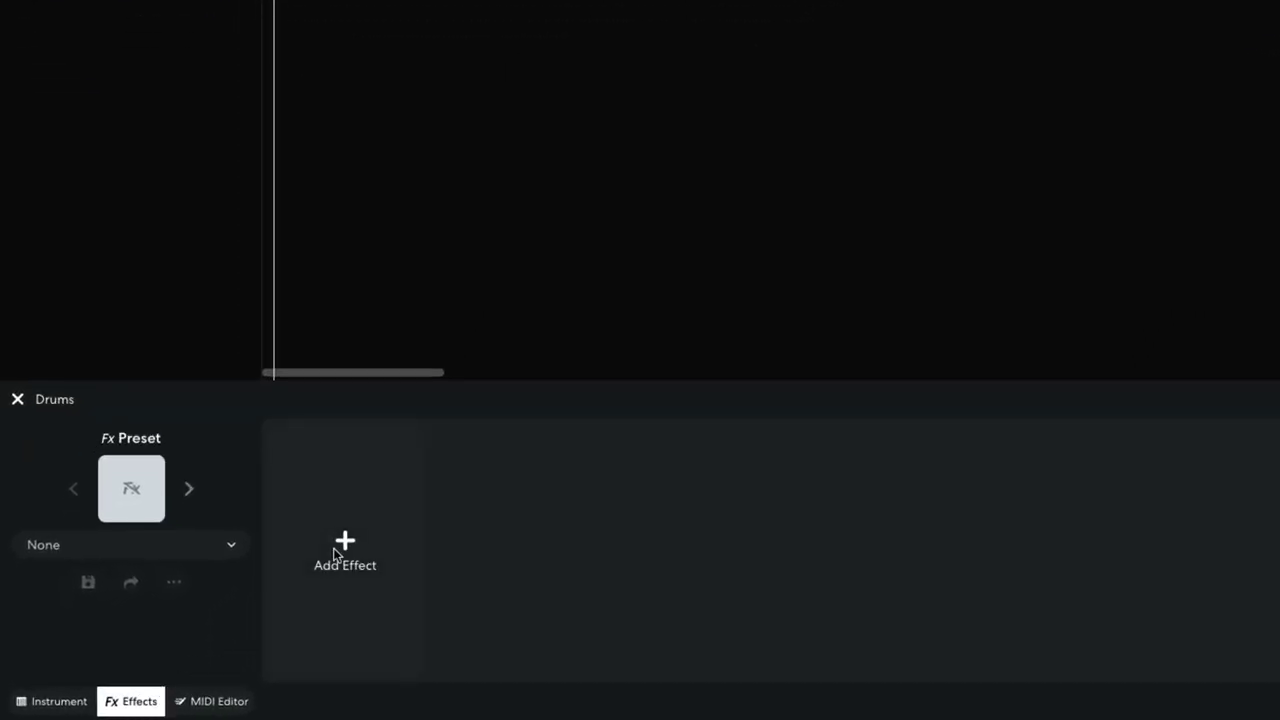
left_click(345, 548)
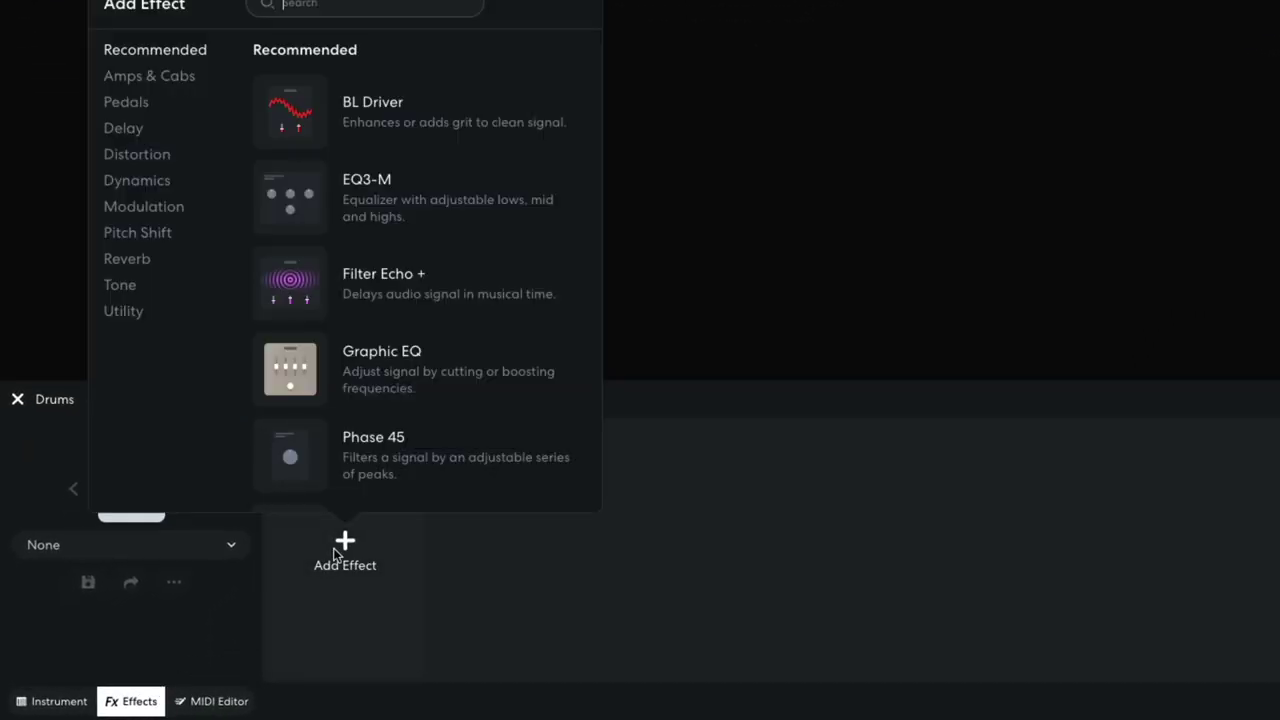
left_click(151, 157)
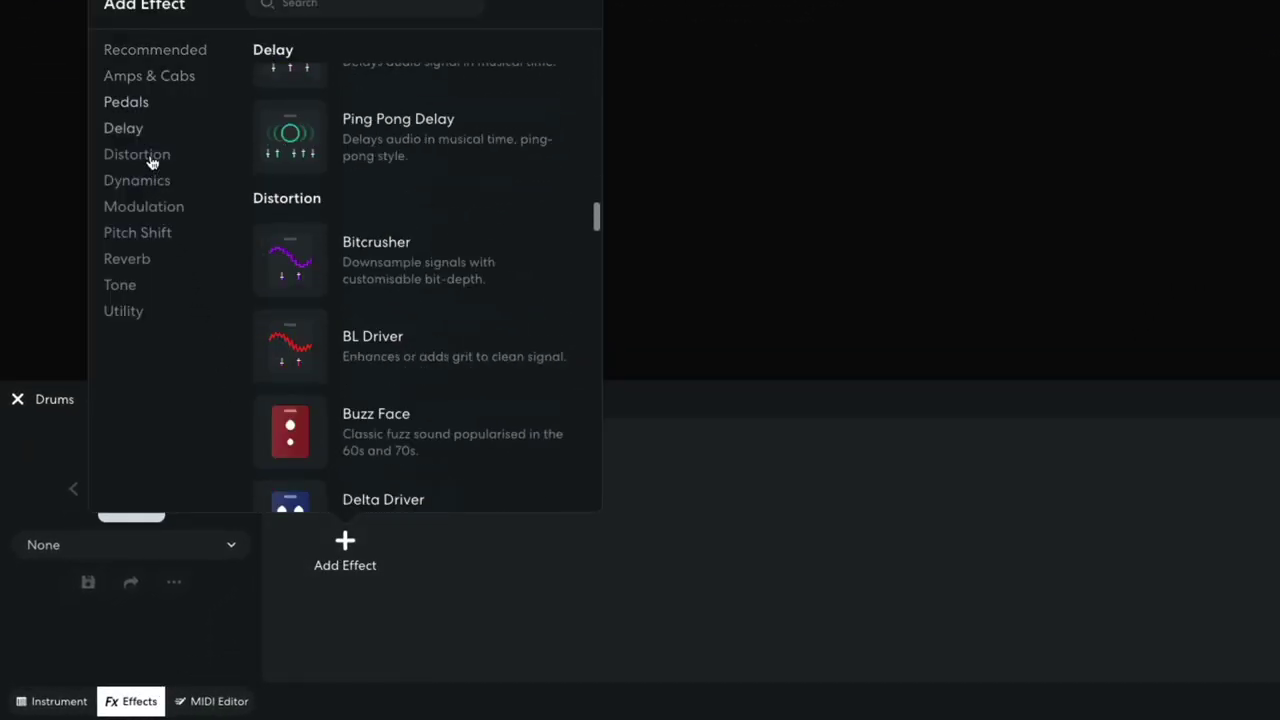
left_click(388, 118)
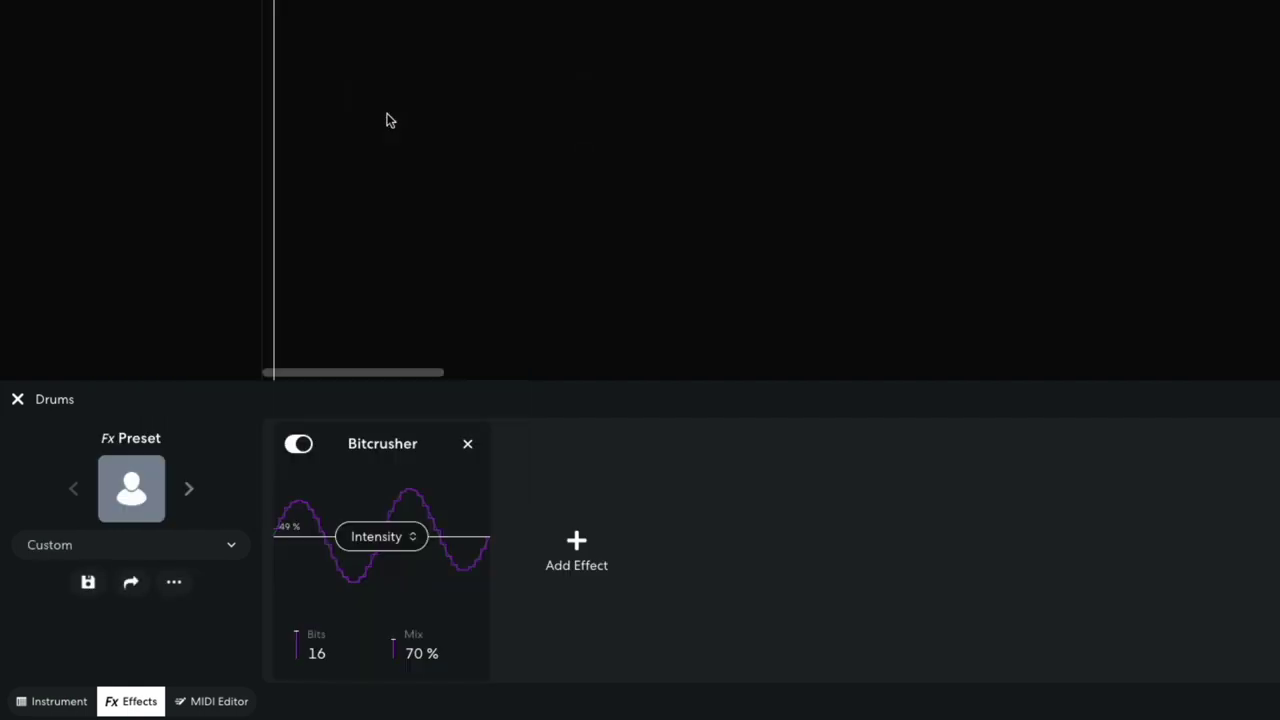
left_click_drag(379, 530, 382, 628)
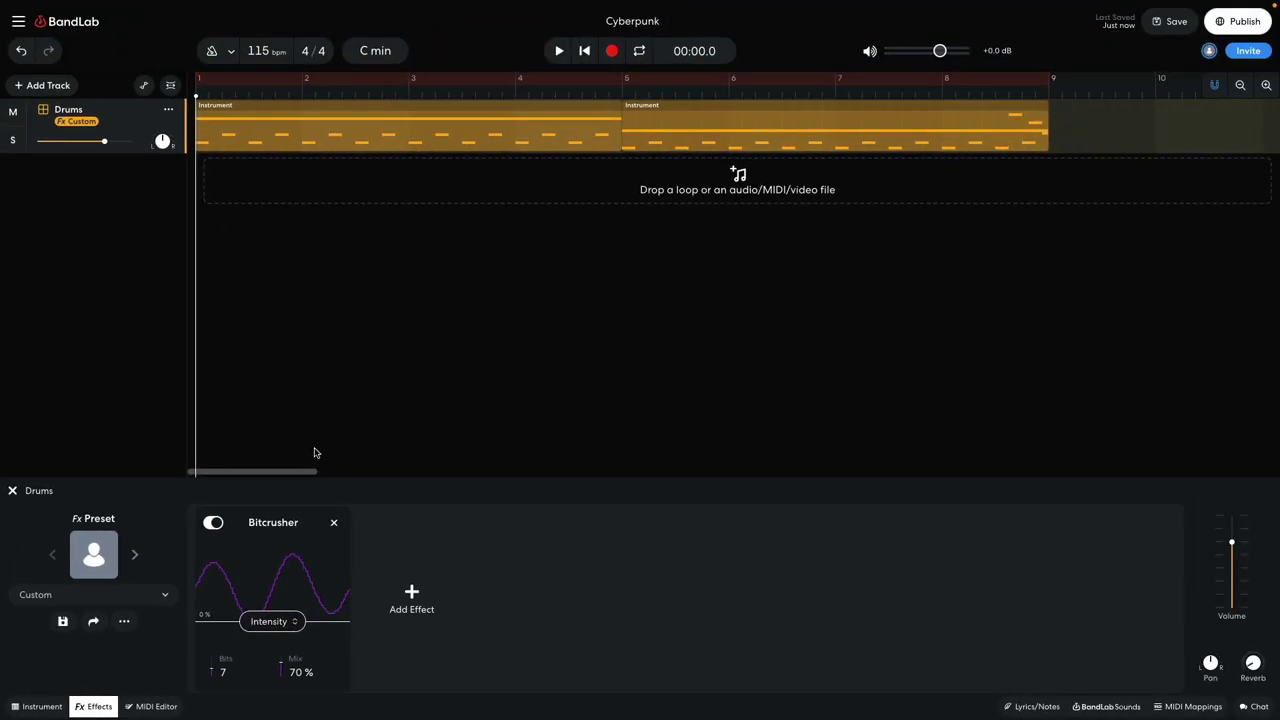
key("space")
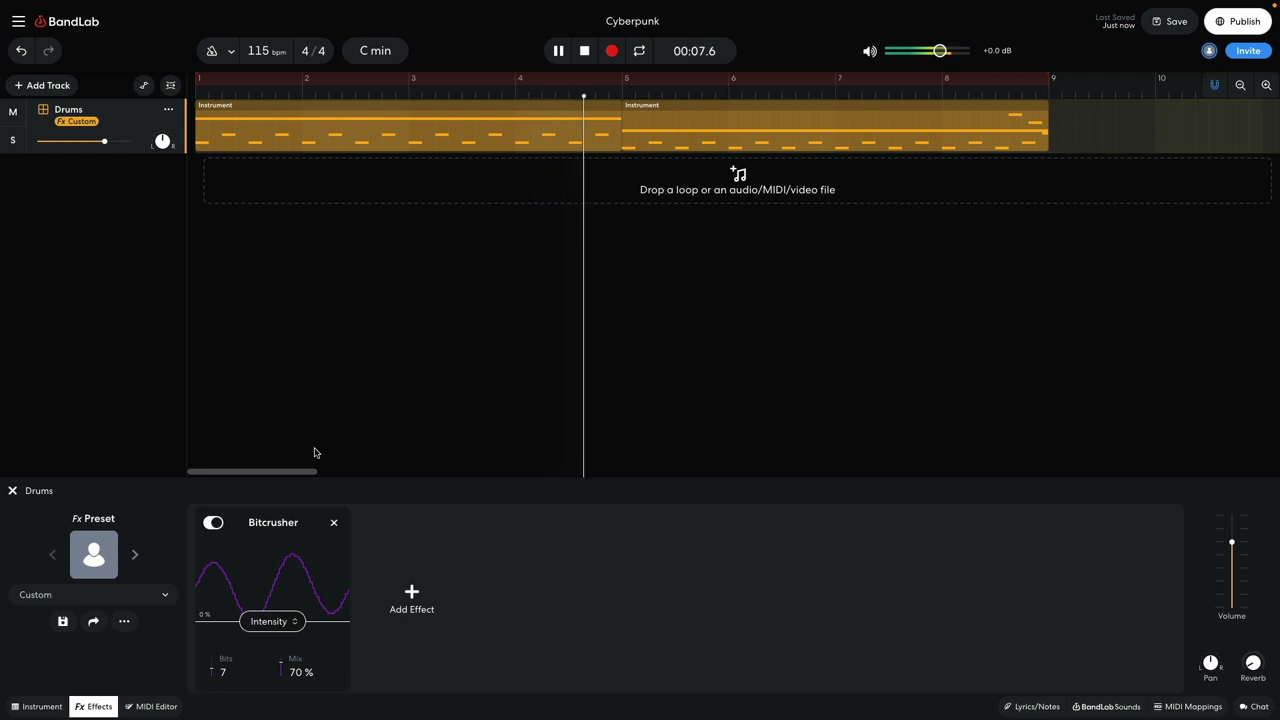
key("space")
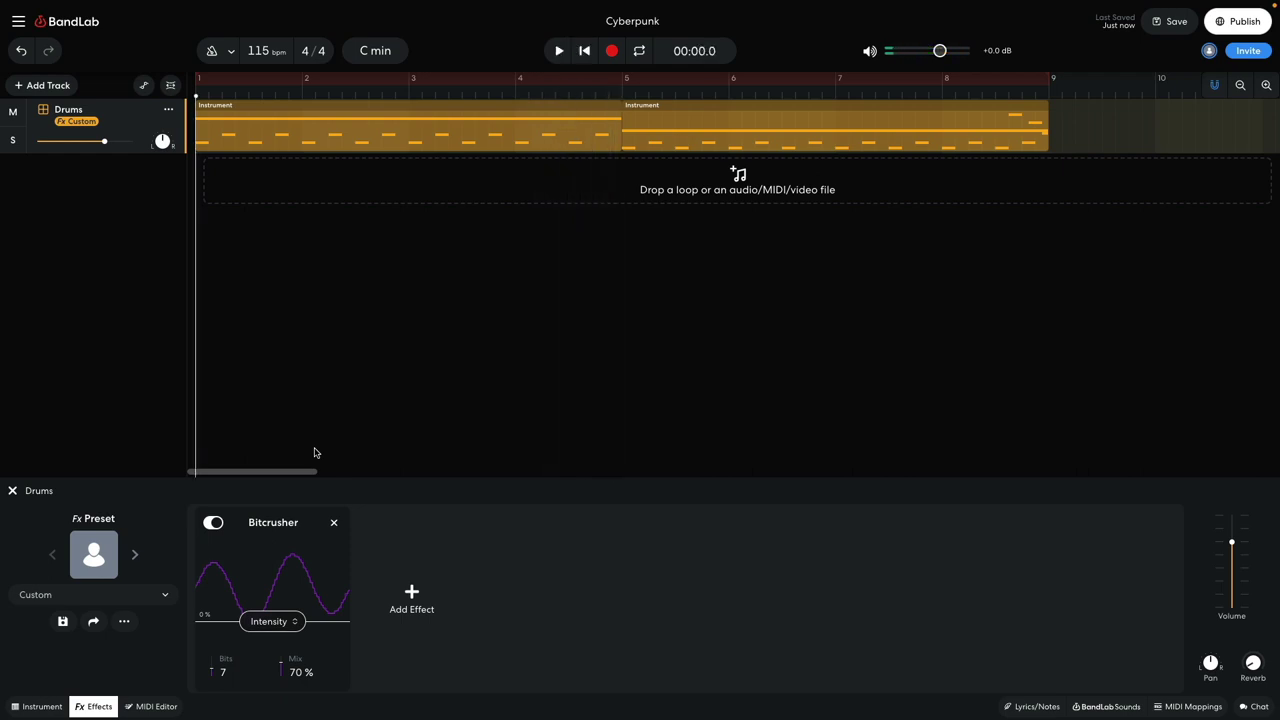
- Add a Studio Reverb to the drums with its mix at 22% and listen back
left_click(590, 575)
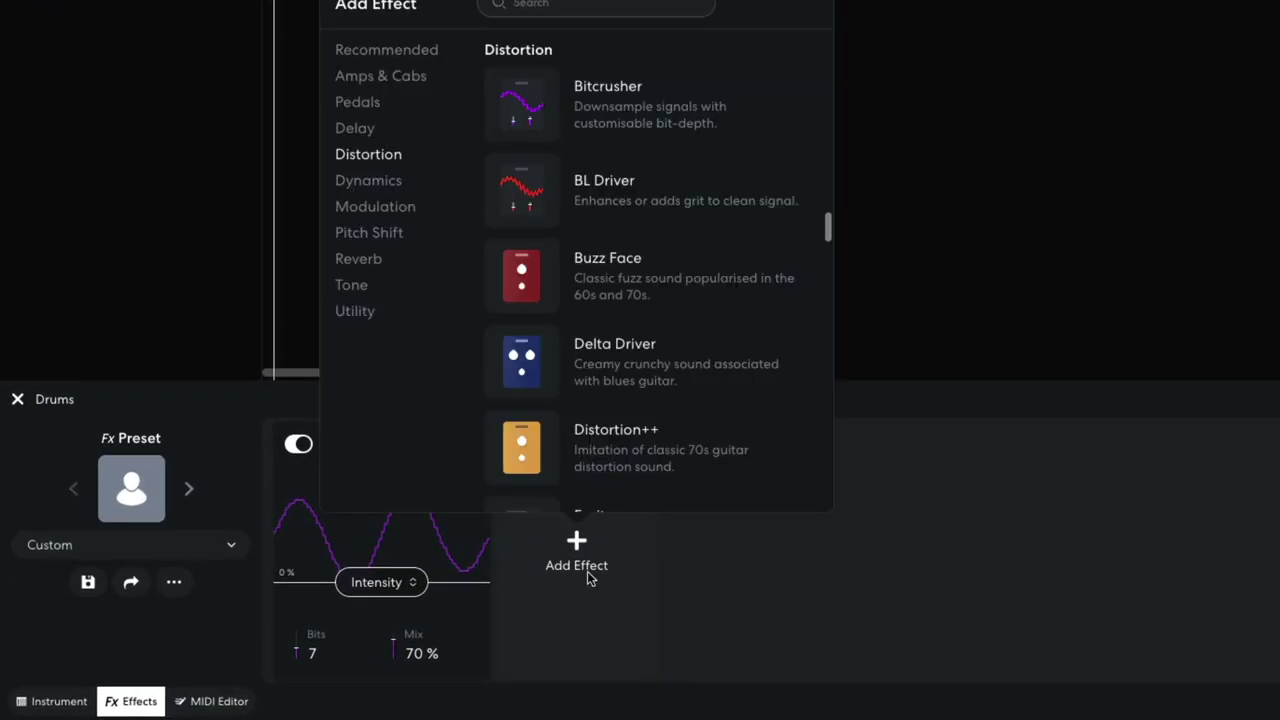
left_click(381, 262)
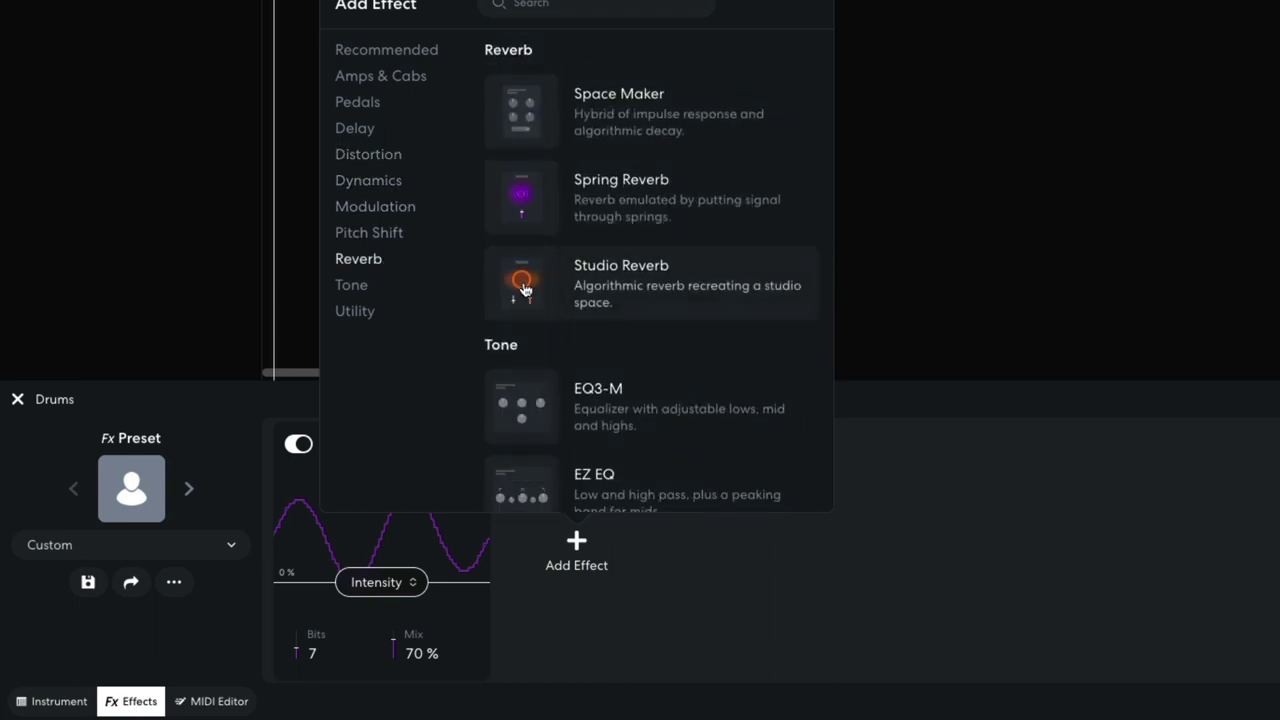
left_click(524, 282)
mouse_move(600, 535)
left_mouse_down()
mouse_move(596, 567)
mouse_move(591, 520)
left_mouse_up()
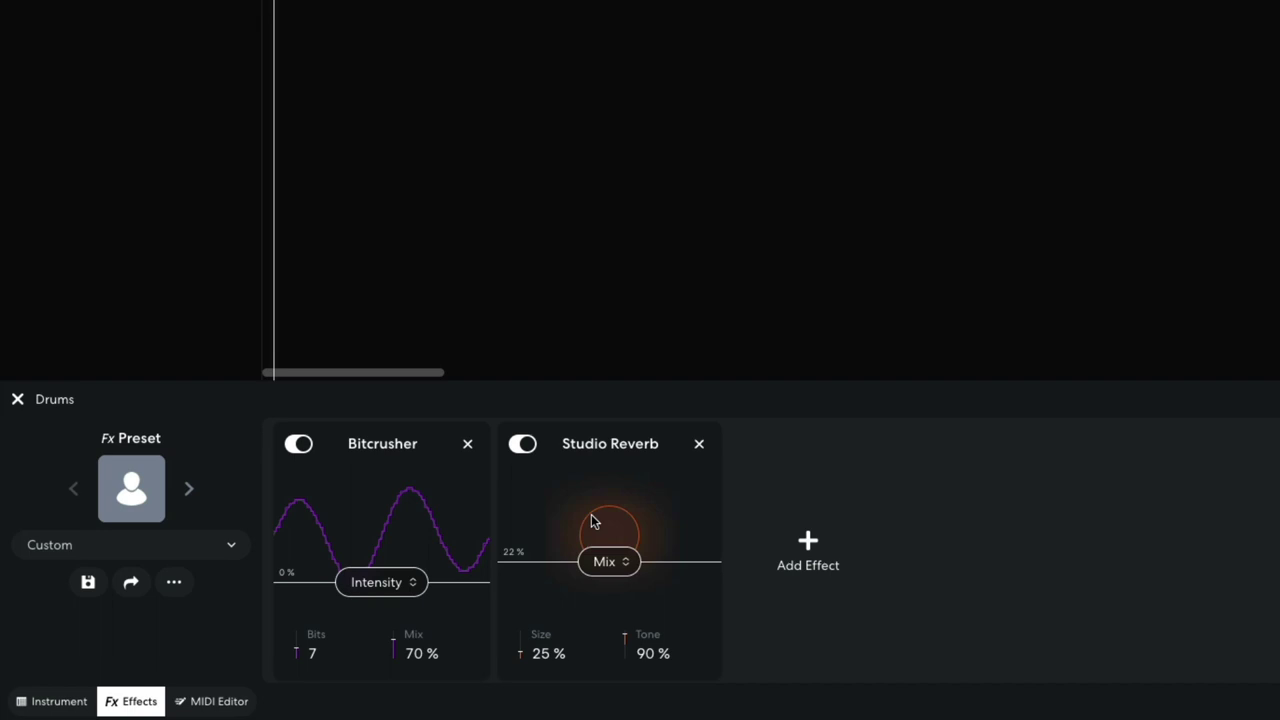
key("space")
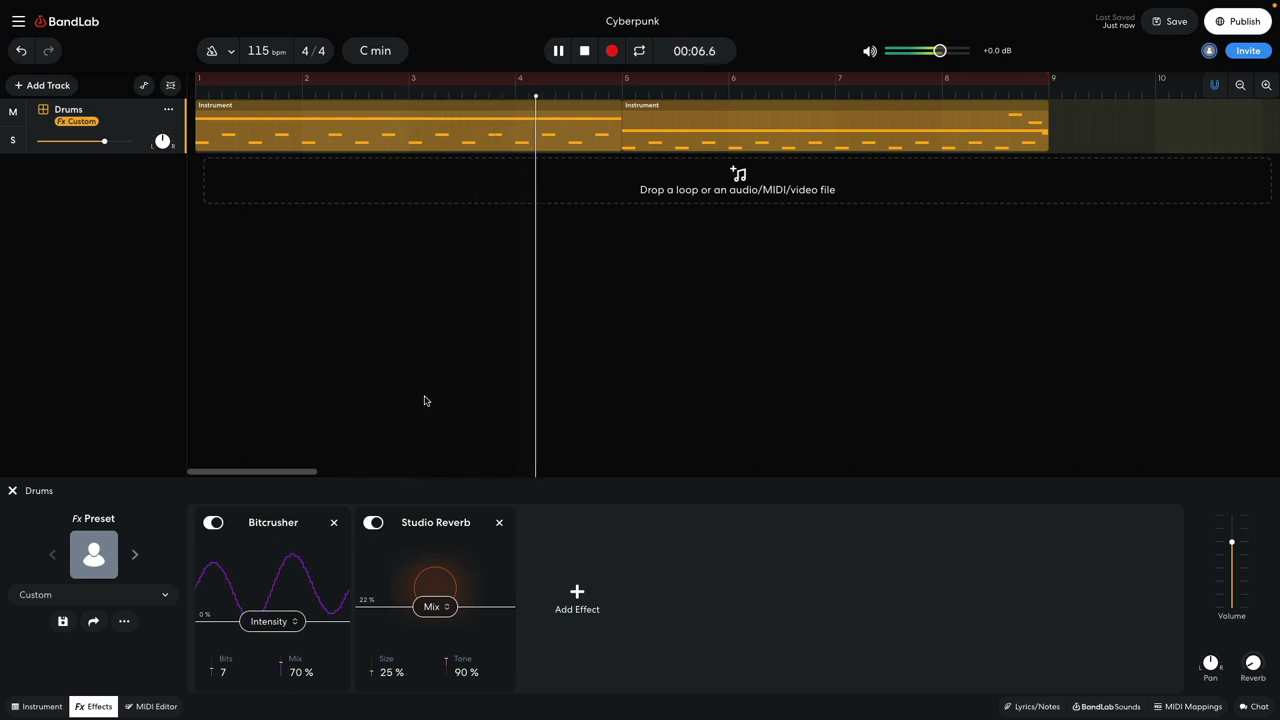
key("space")
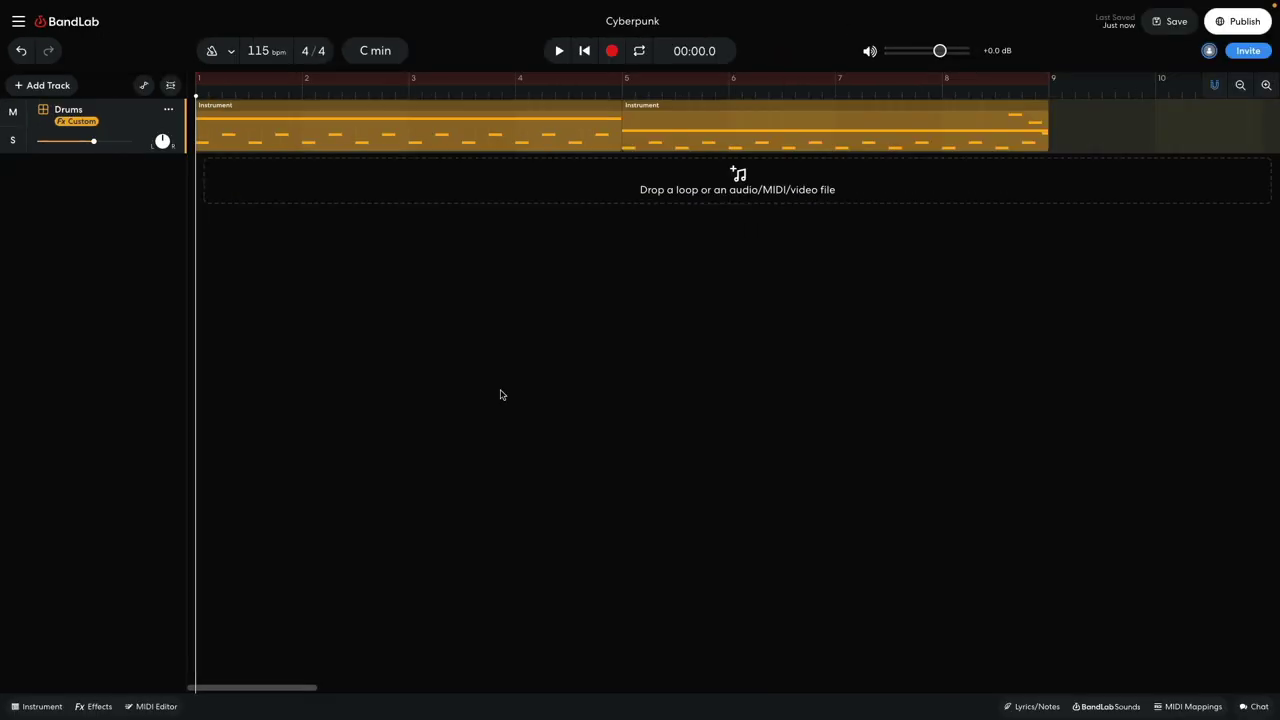
- Add a second virtual instrument track using the Pike synth from Synths
left_click(45, 87)
left_click(82, 204)
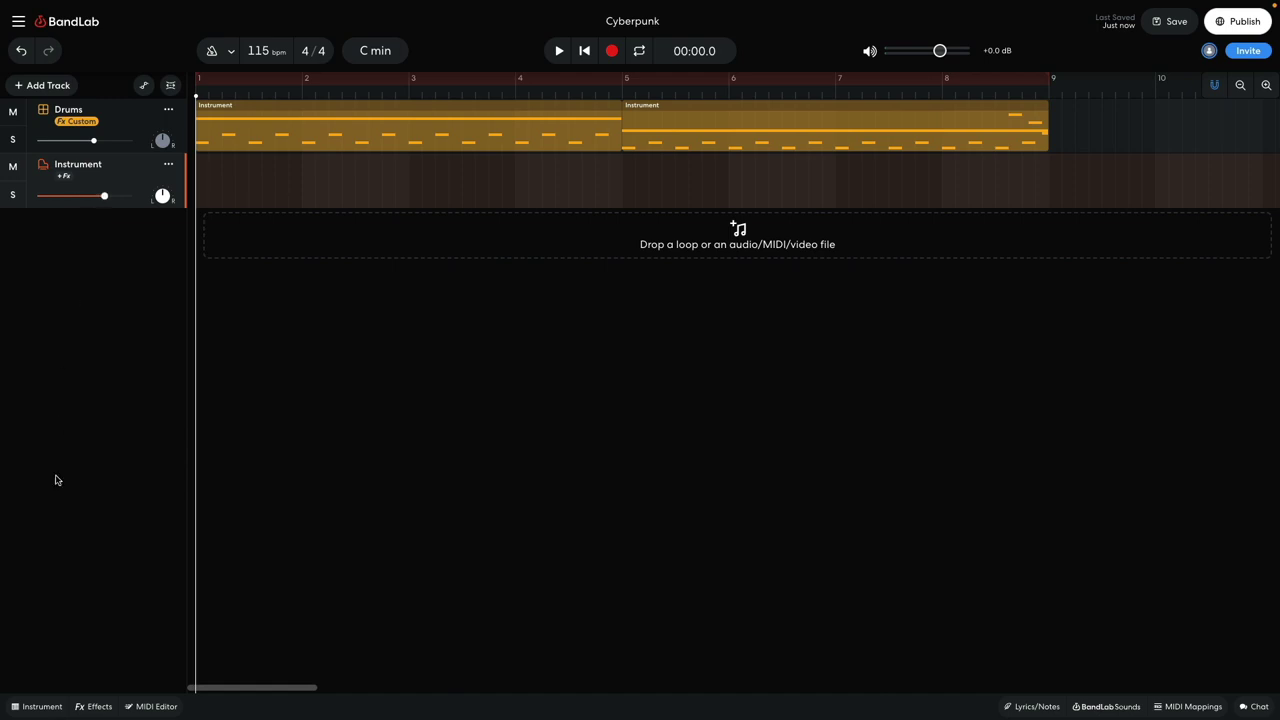
left_click(41, 706)
left_click(70, 546)
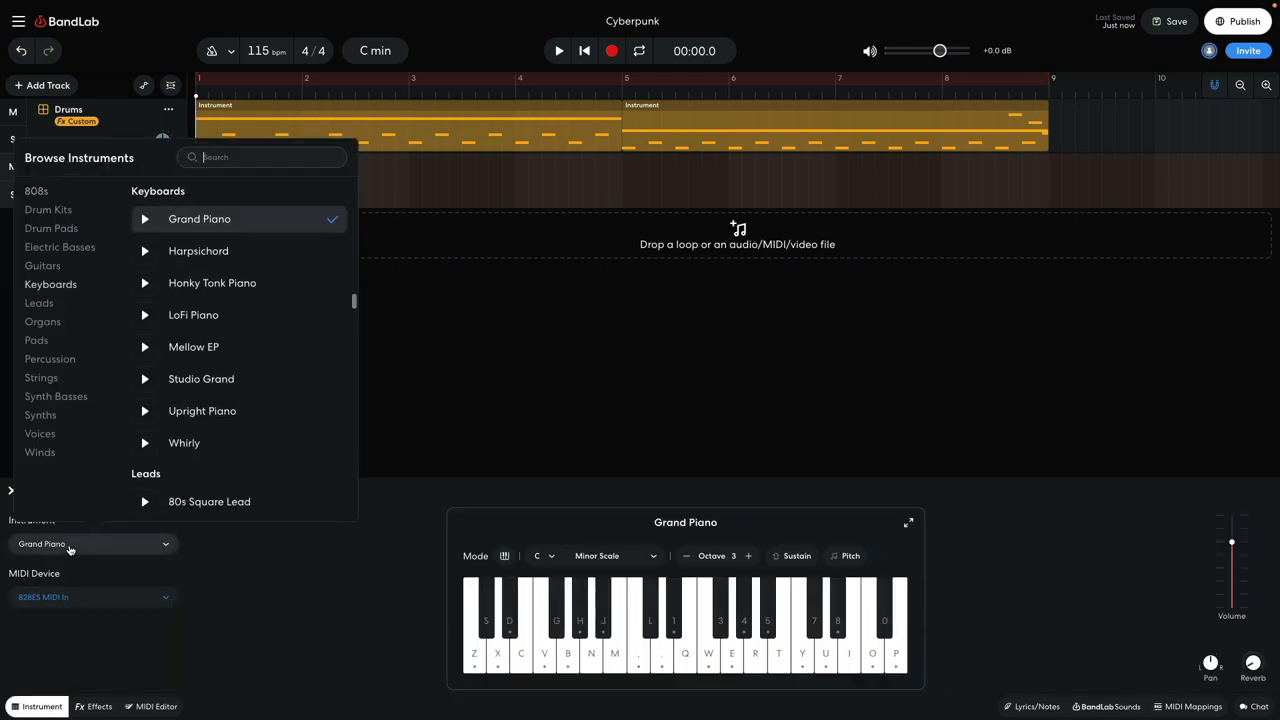
left_click(40, 414)
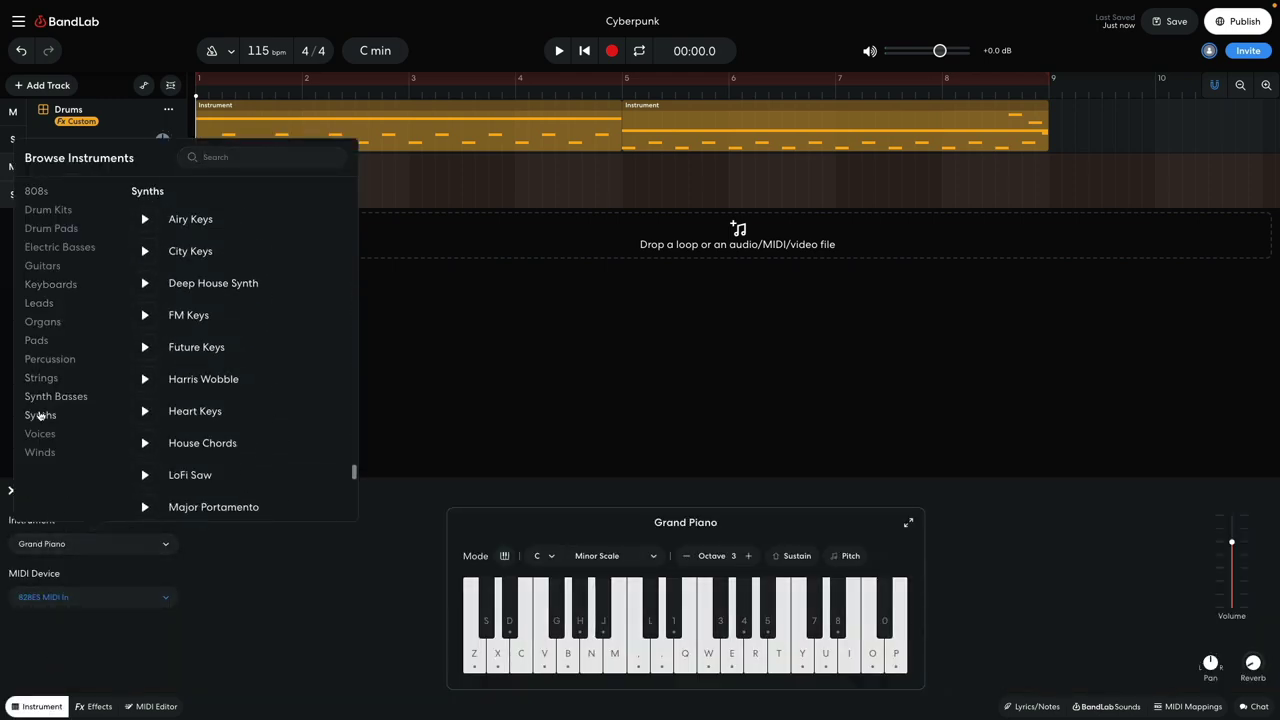
scroll(249, 394, "down", 3)
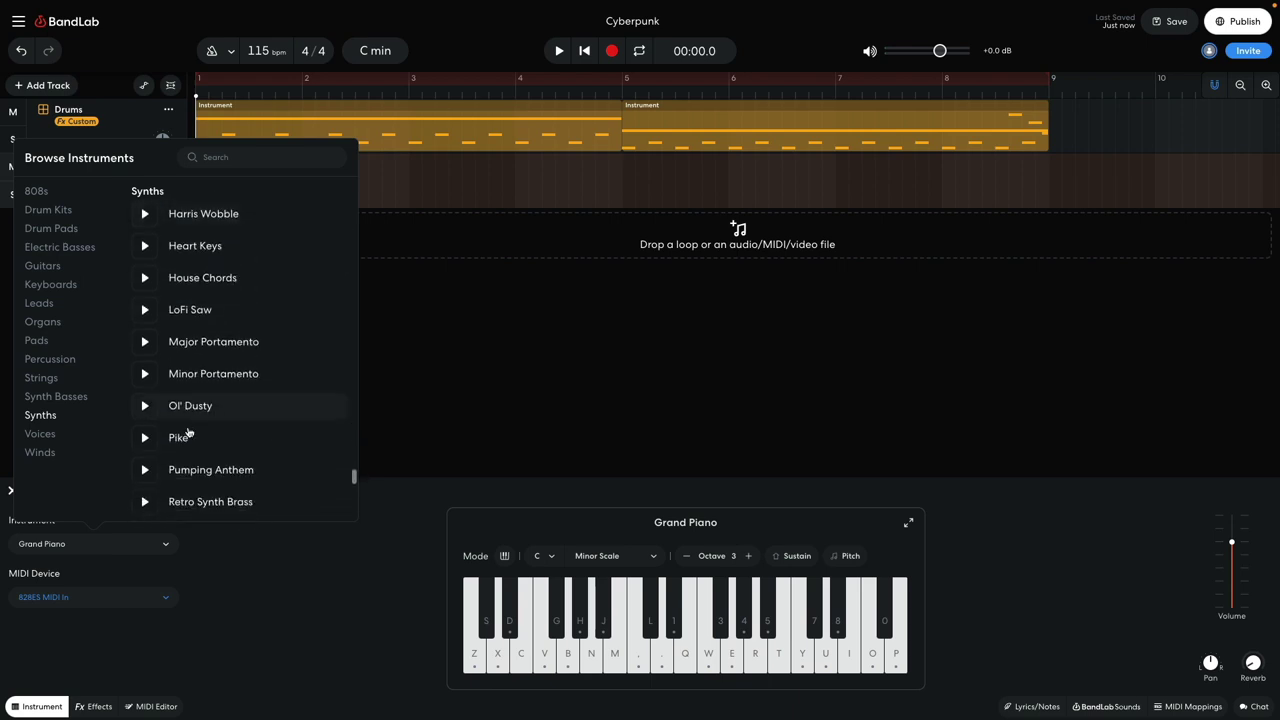
left_click(182, 438)
left_click(444, 404)
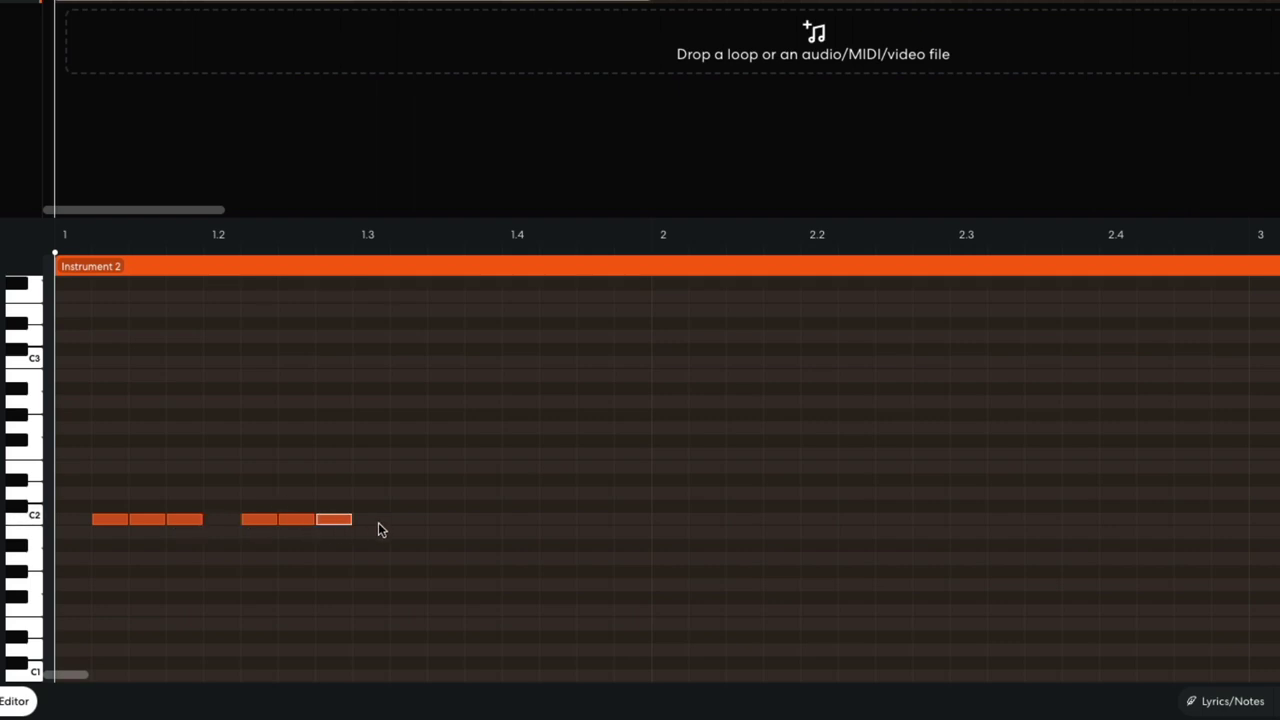
- Add two more C2 notes to the bass pattern and play it back
left_click(415, 519)
left_click(445, 519)
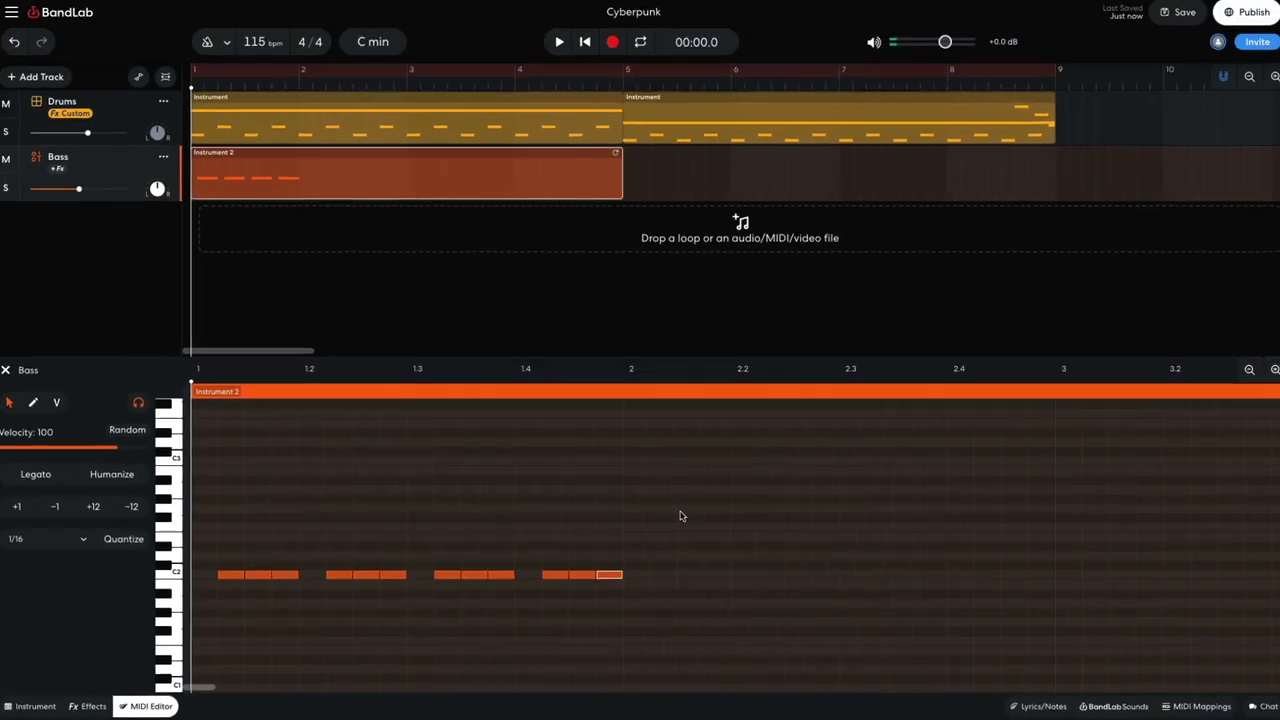
key("space")
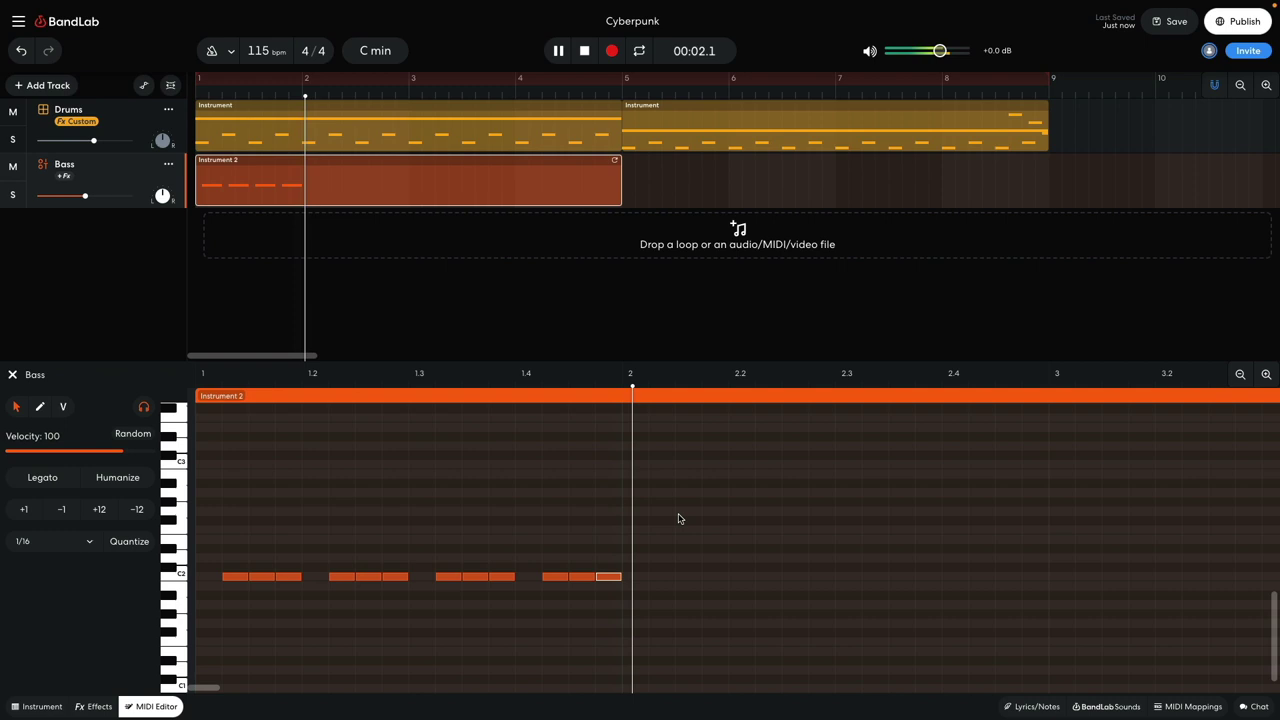
key("space")
key("ctrl+z")
- Copy all twelve bass notes into bar 2, then lower copies into bars 3 and 4, and play
left_click_drag(708, 498, 226, 626)
left_click_drag(254, 580, 1054, 600)
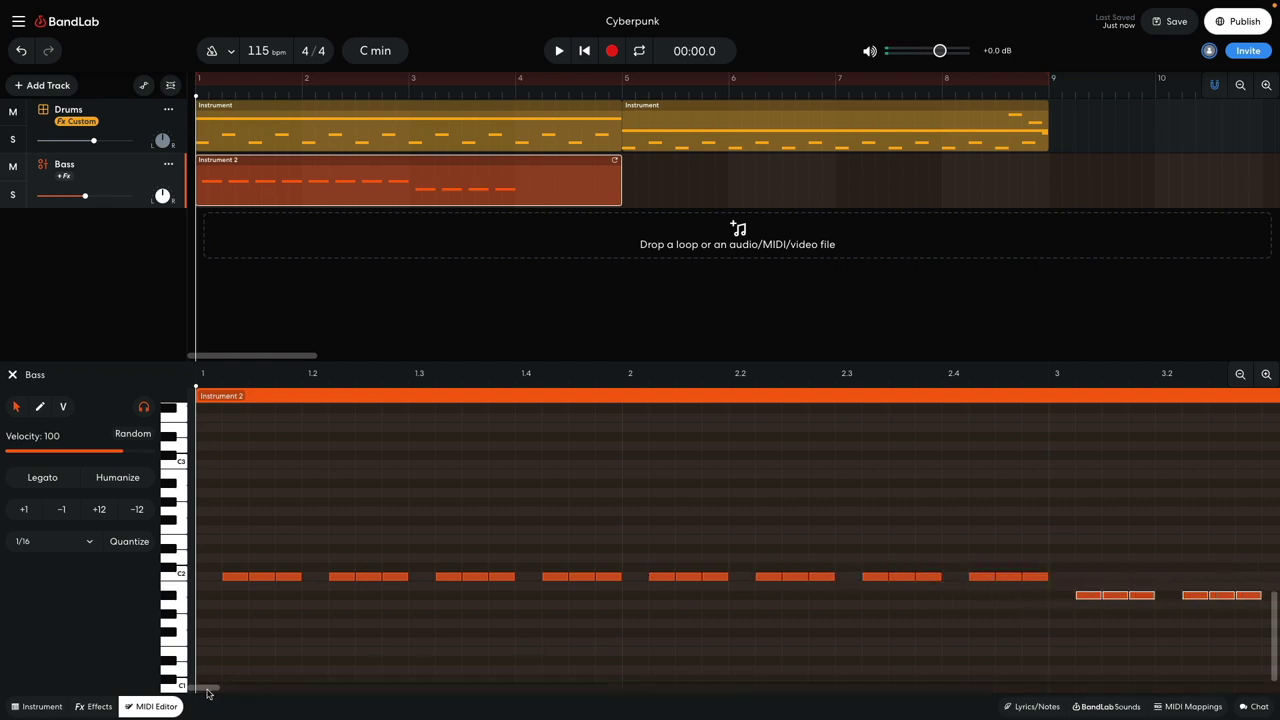
left_click_drag(207, 689, 227, 688)
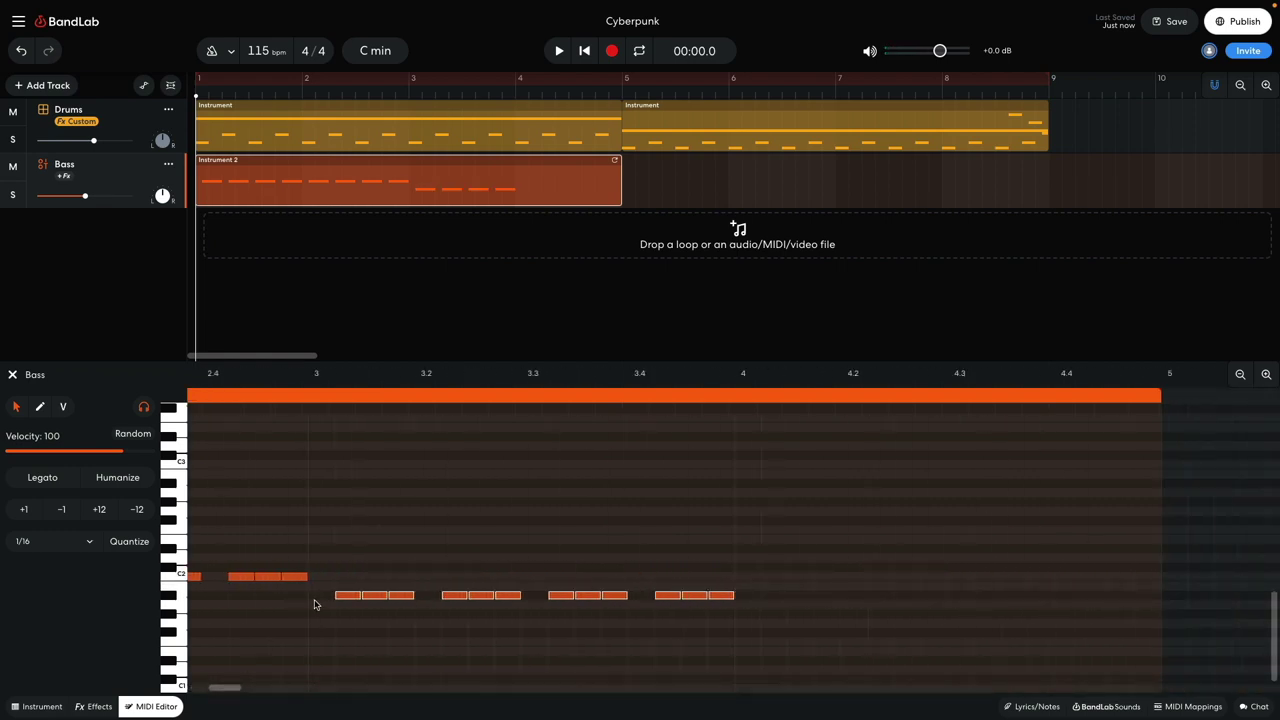
left_click_drag(346, 599, 770, 663)
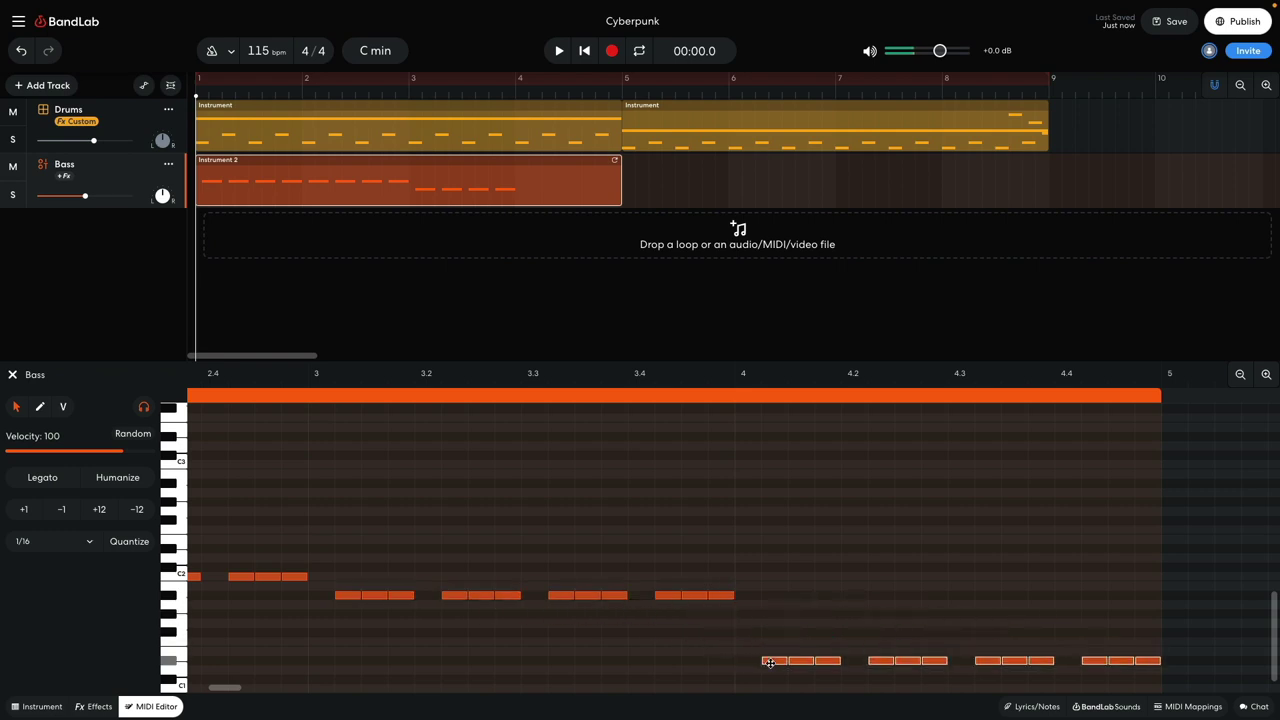
key("space")
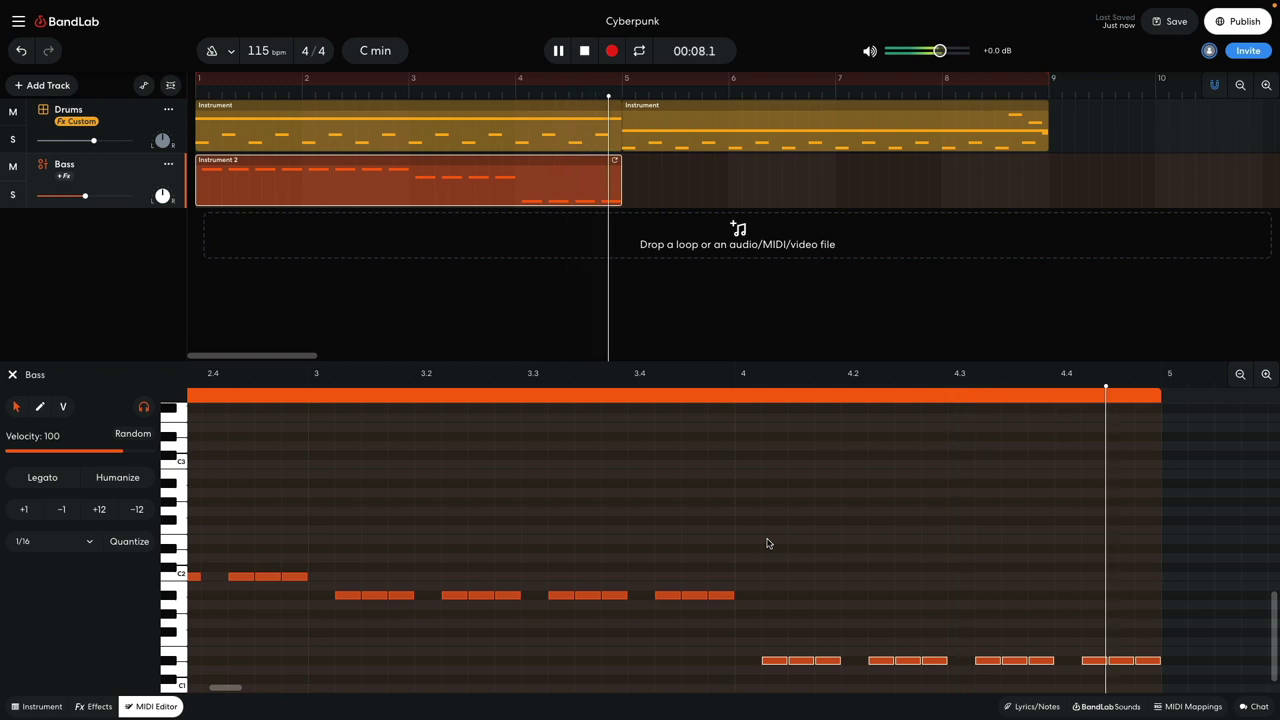
key("space")
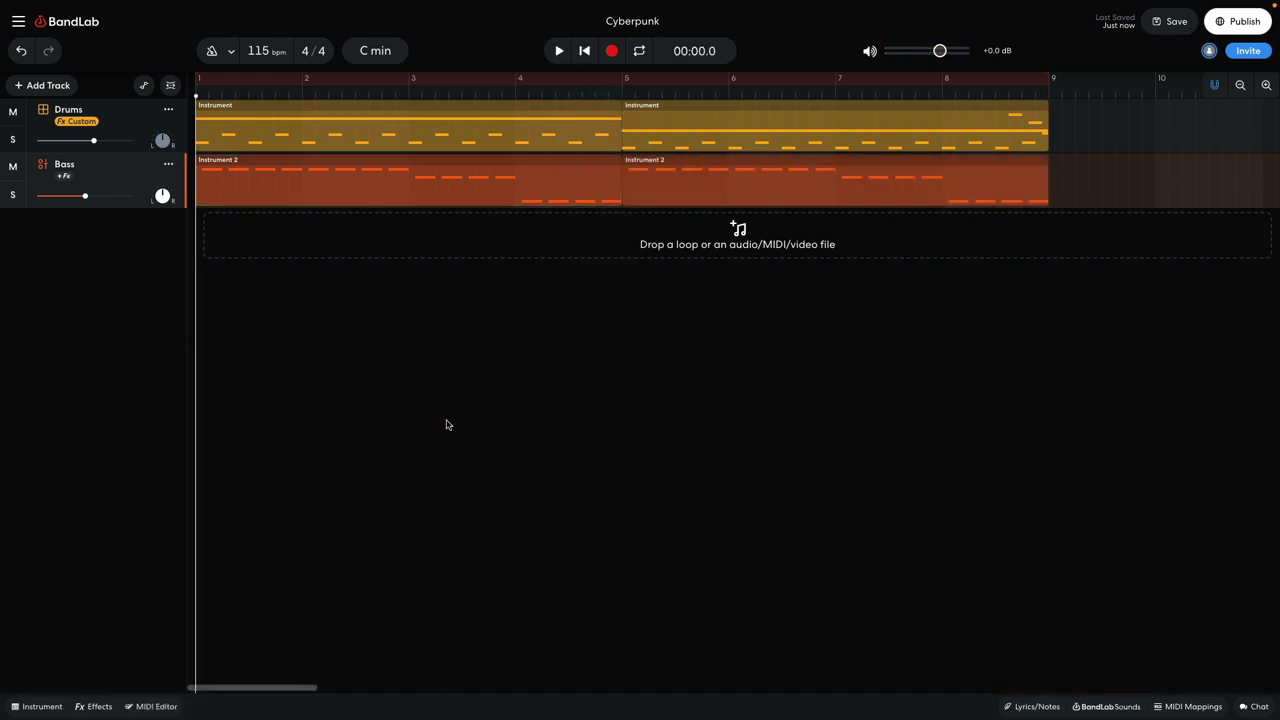
- Add a Bitcrusher to the Bass track with intensity lowered to 23% and 8 bits
left_click(106, 706)
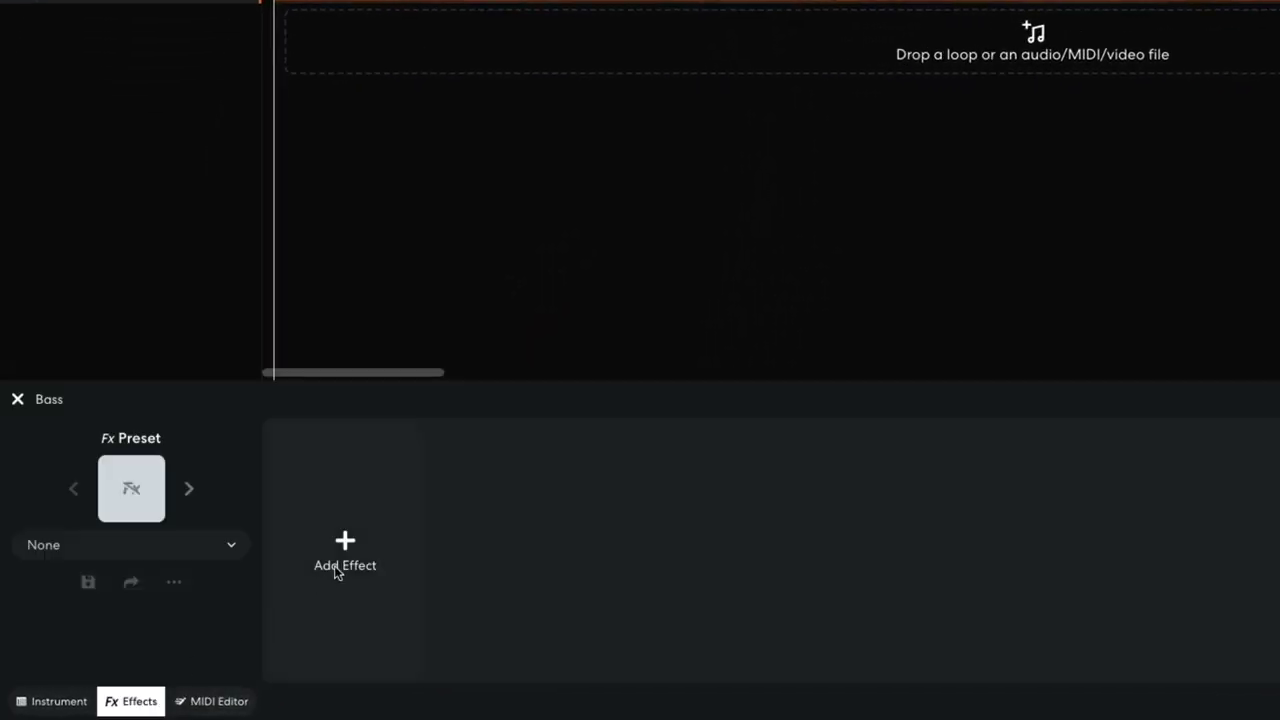
left_click(336, 566)
left_click(146, 158)
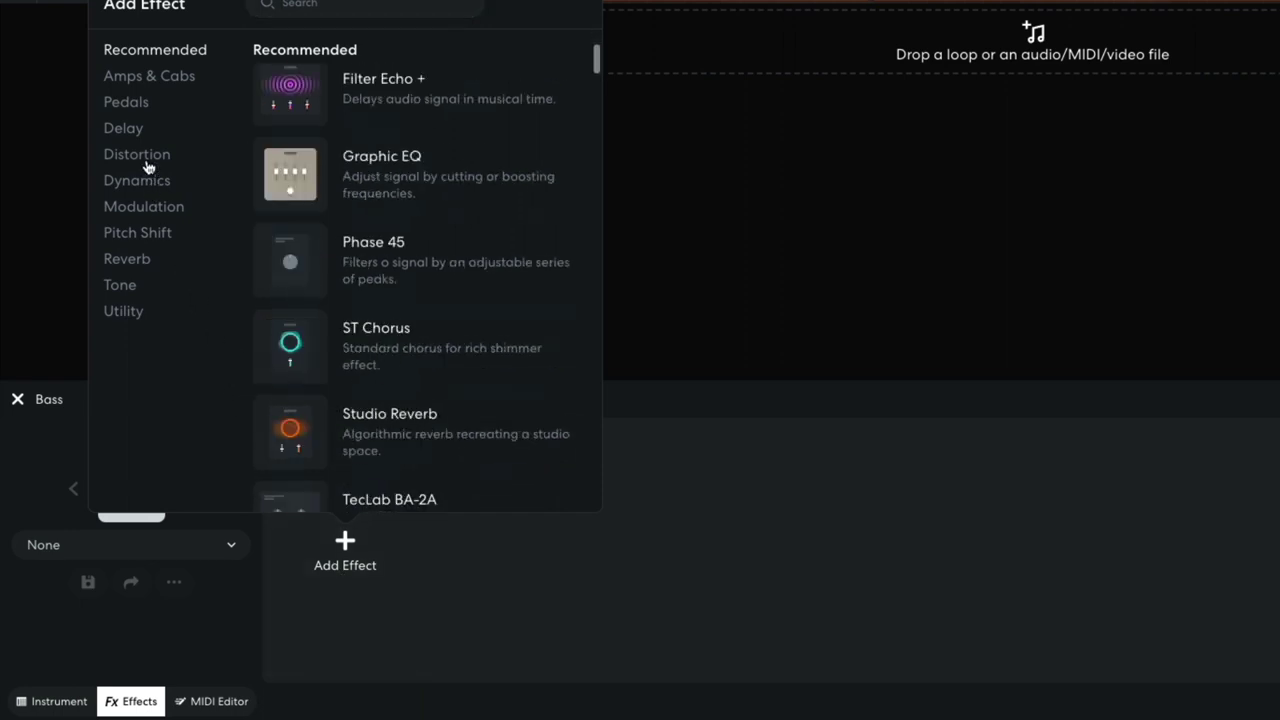
left_click(298, 121)
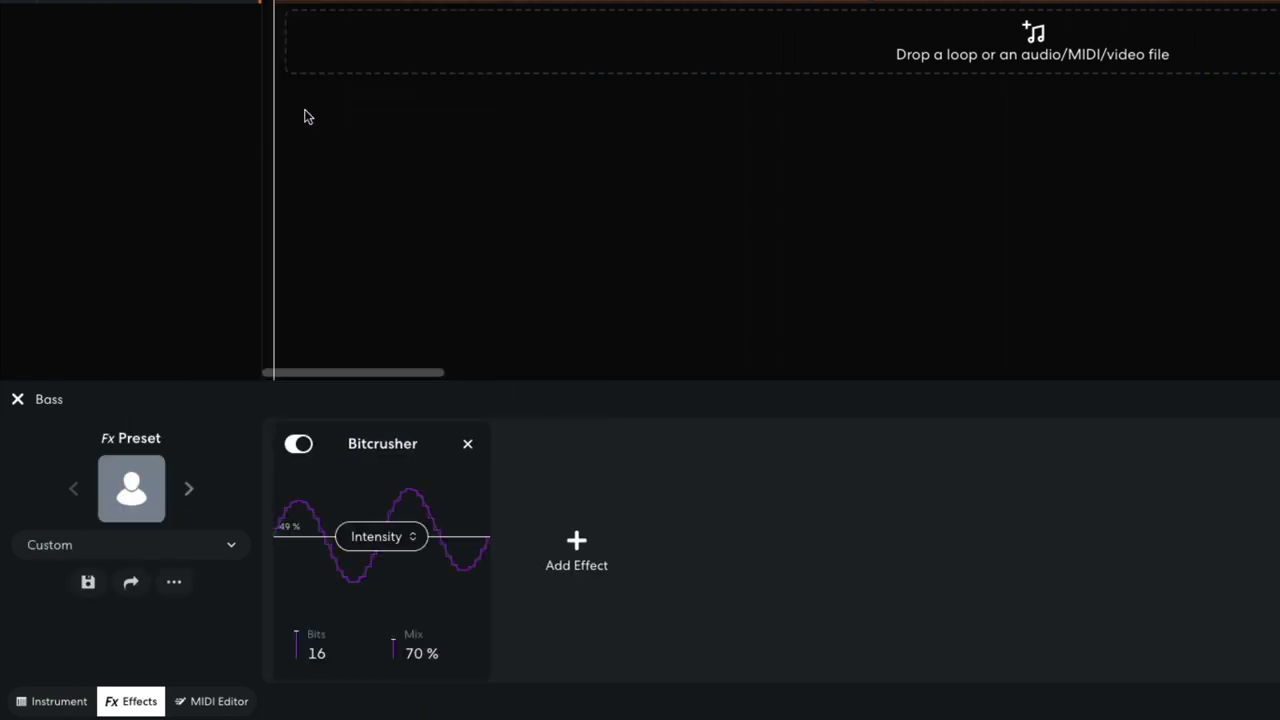
mouse_move(369, 531)
left_mouse_down()
mouse_move(372, 569)
mouse_move(369, 507)
left_mouse_up()
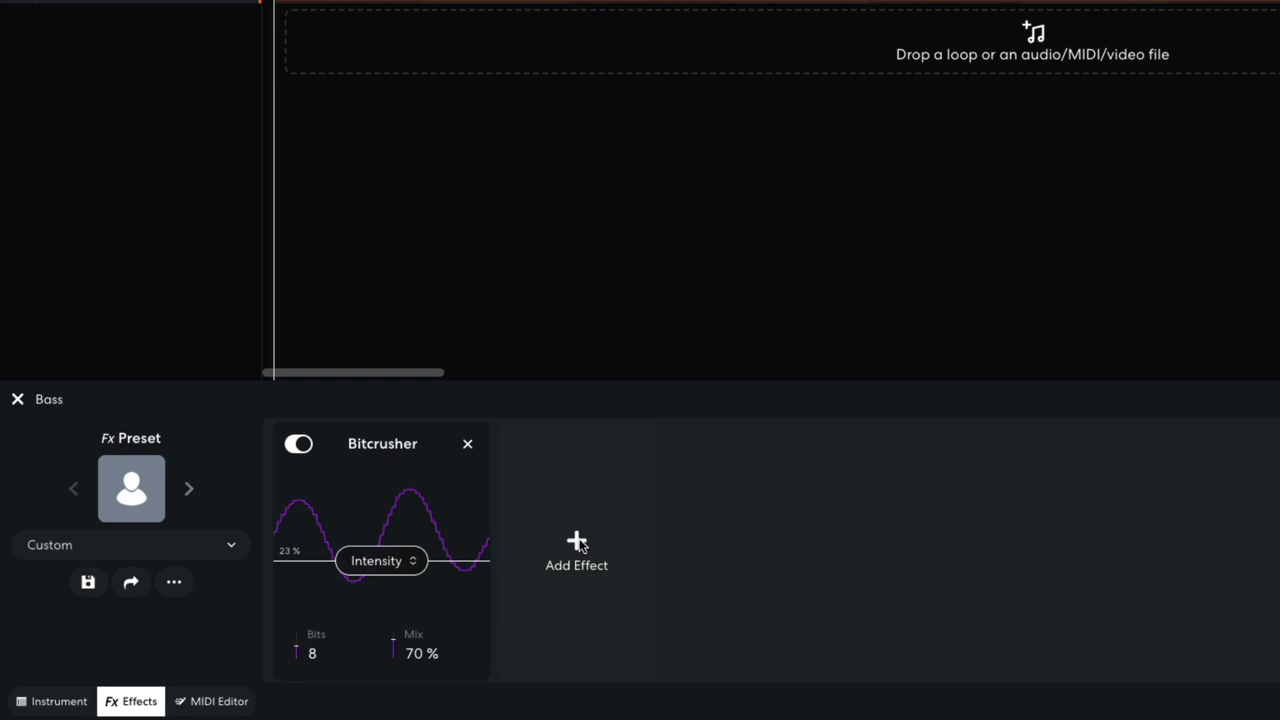
- Add a Chorus Ensemble from the Modulation effects after the Bass Bitcrusher
left_click(577, 543)
left_click(406, 209)
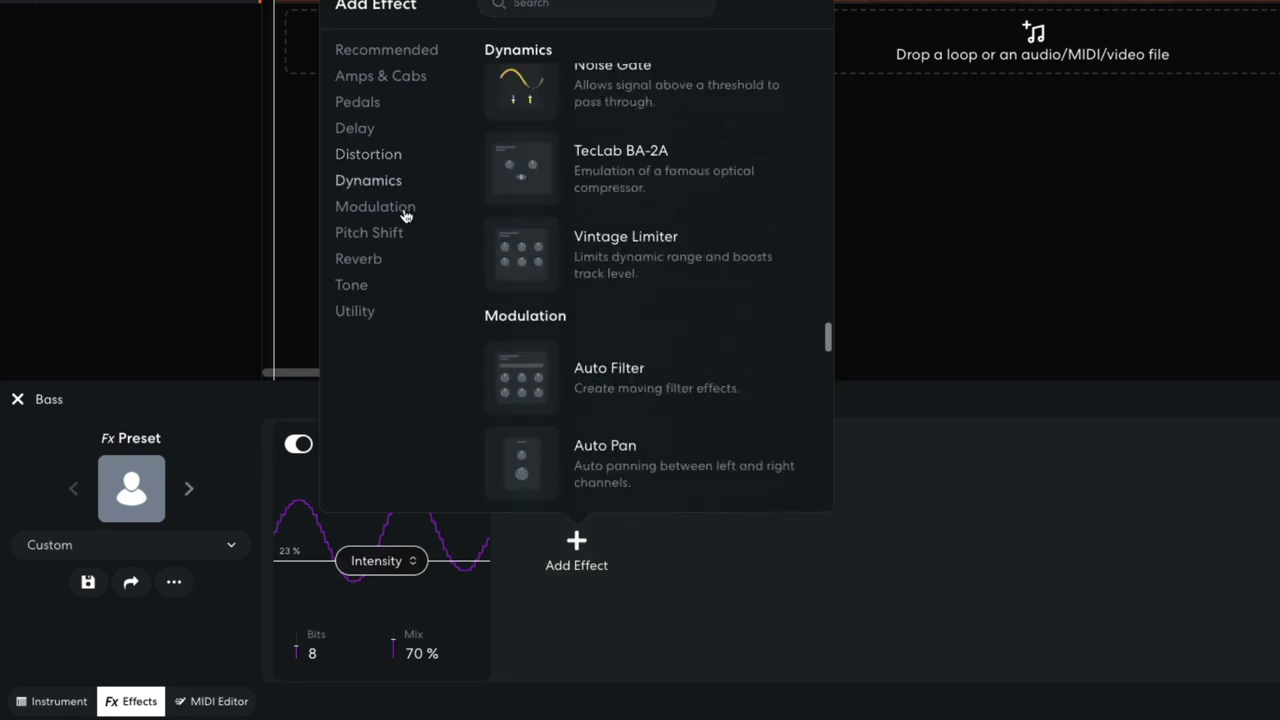
left_click(526, 372)
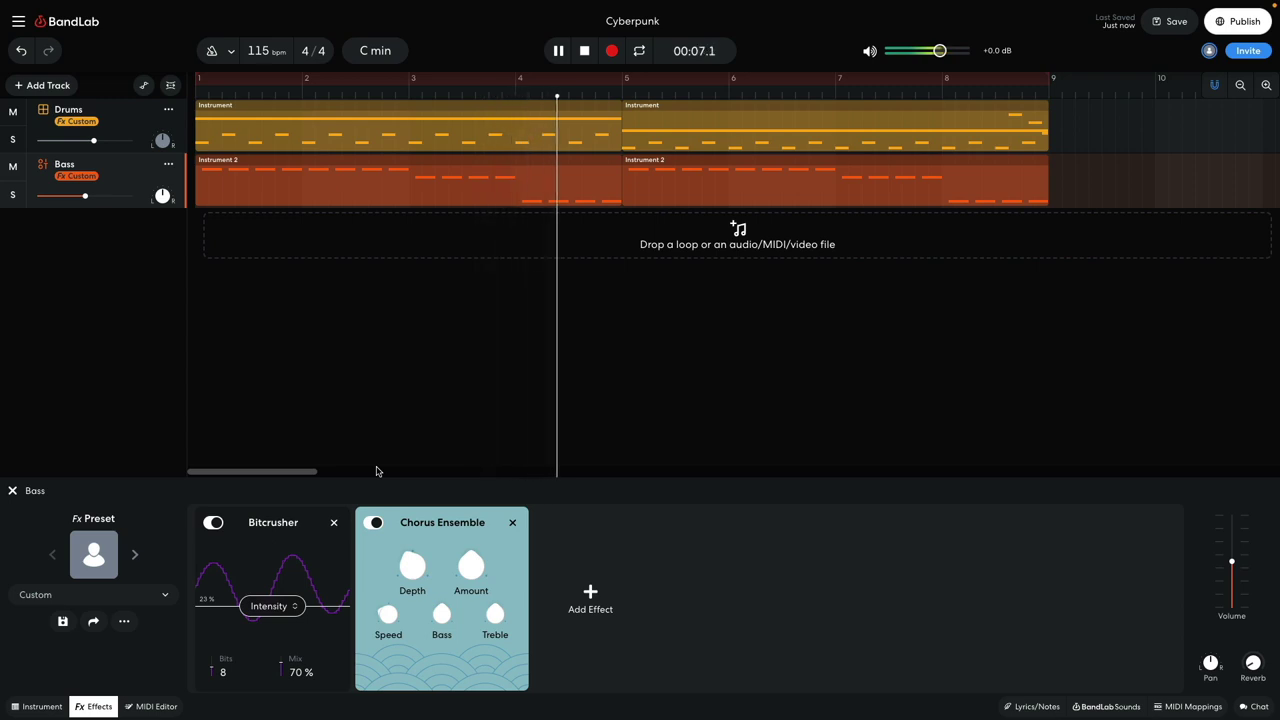
key("space")
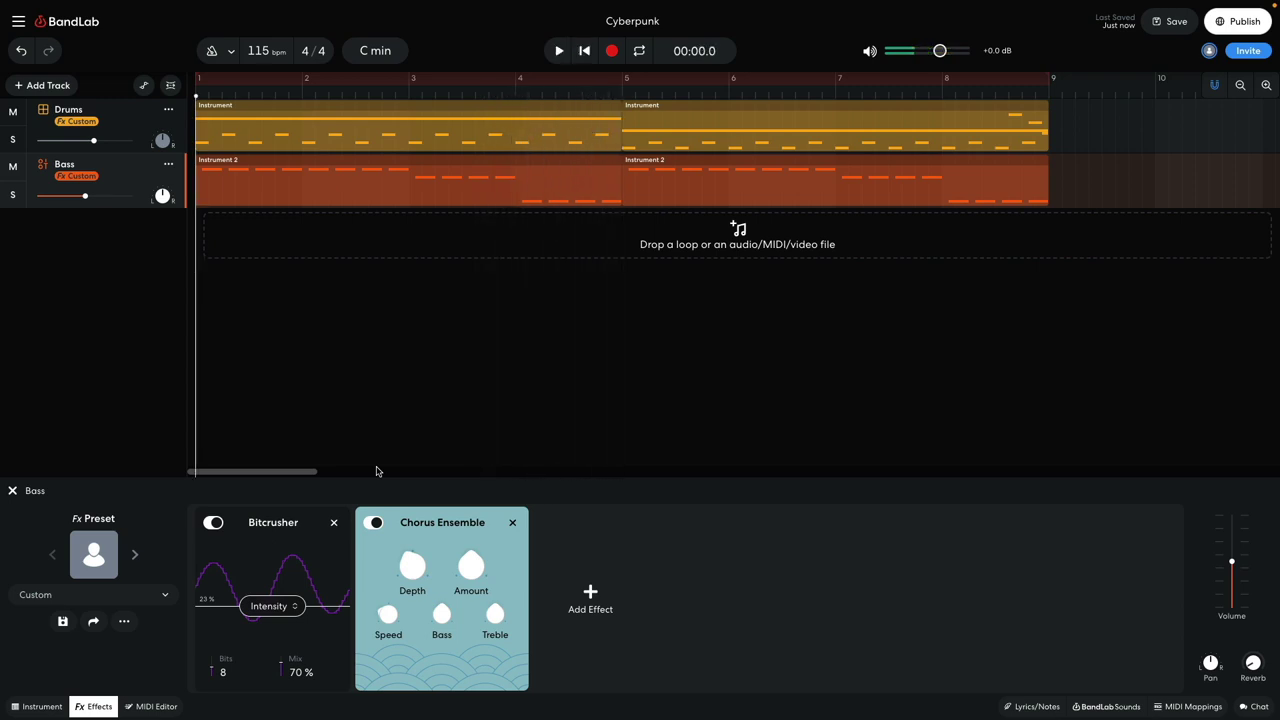
- Add a third virtual instrument track using the SawSine synth from Synths
key("e")
left_click(48, 86)
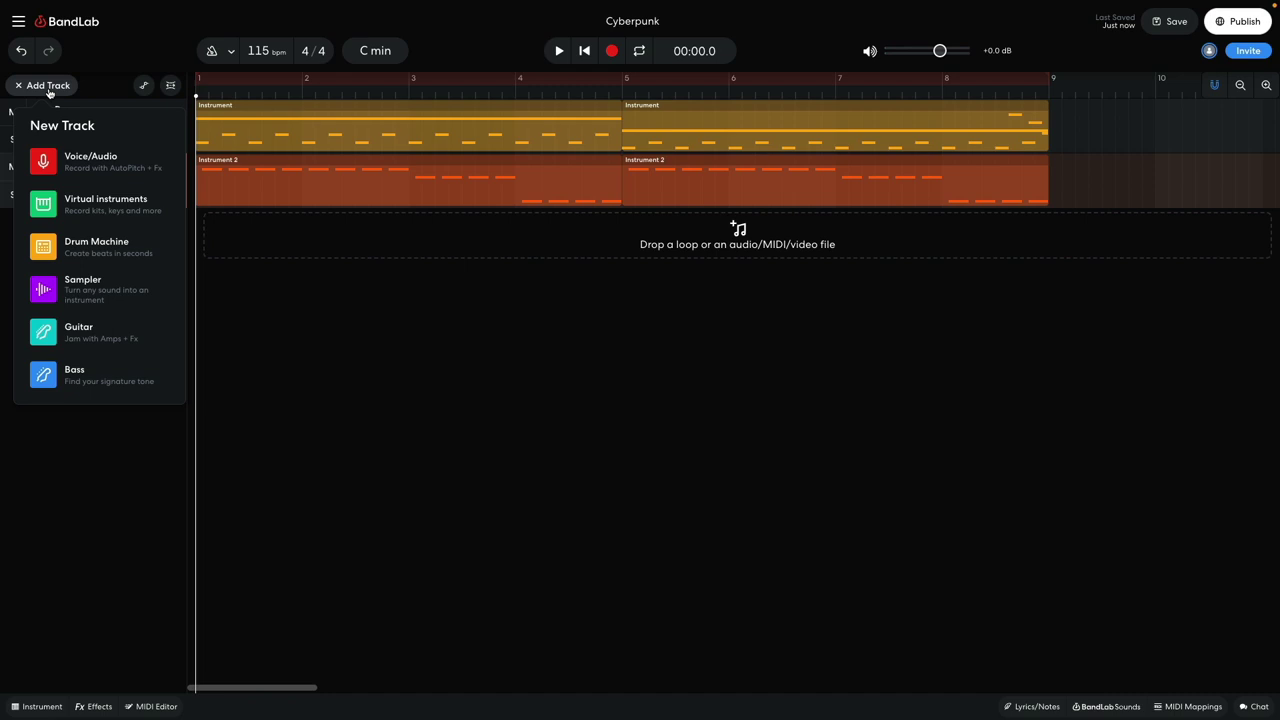
left_click(83, 206)
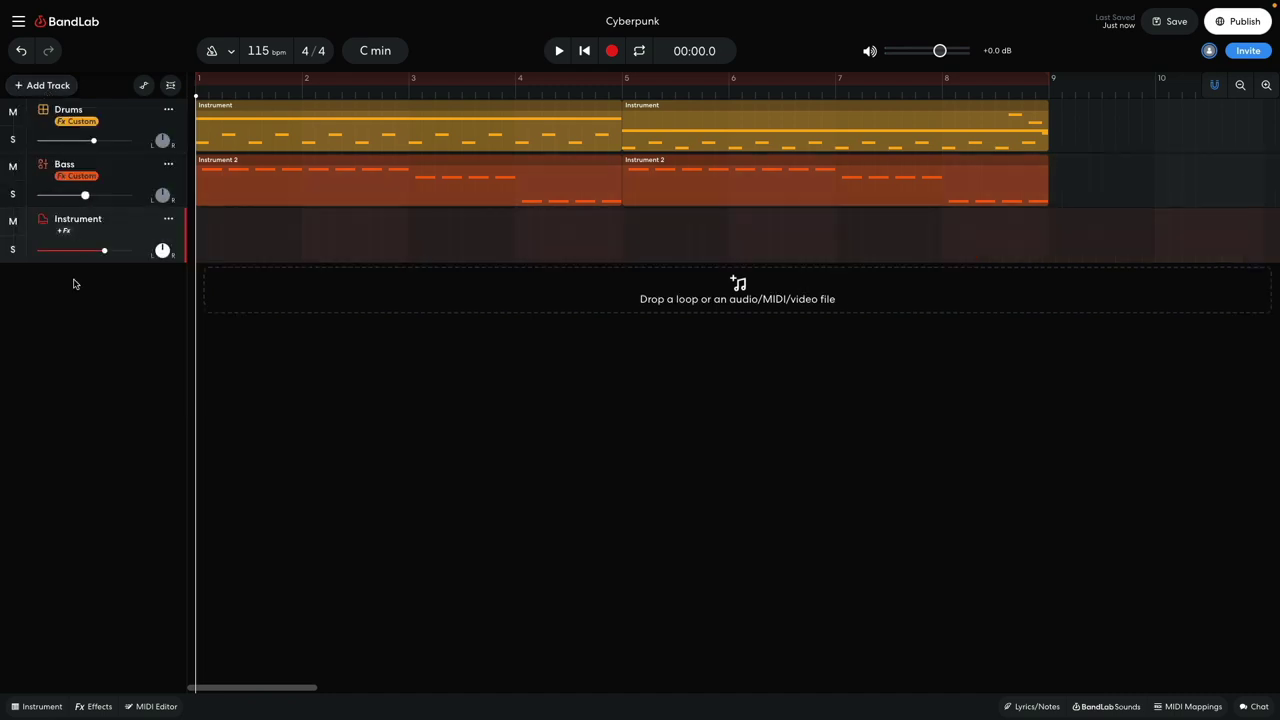
left_click(35, 708)
left_click(42, 543)
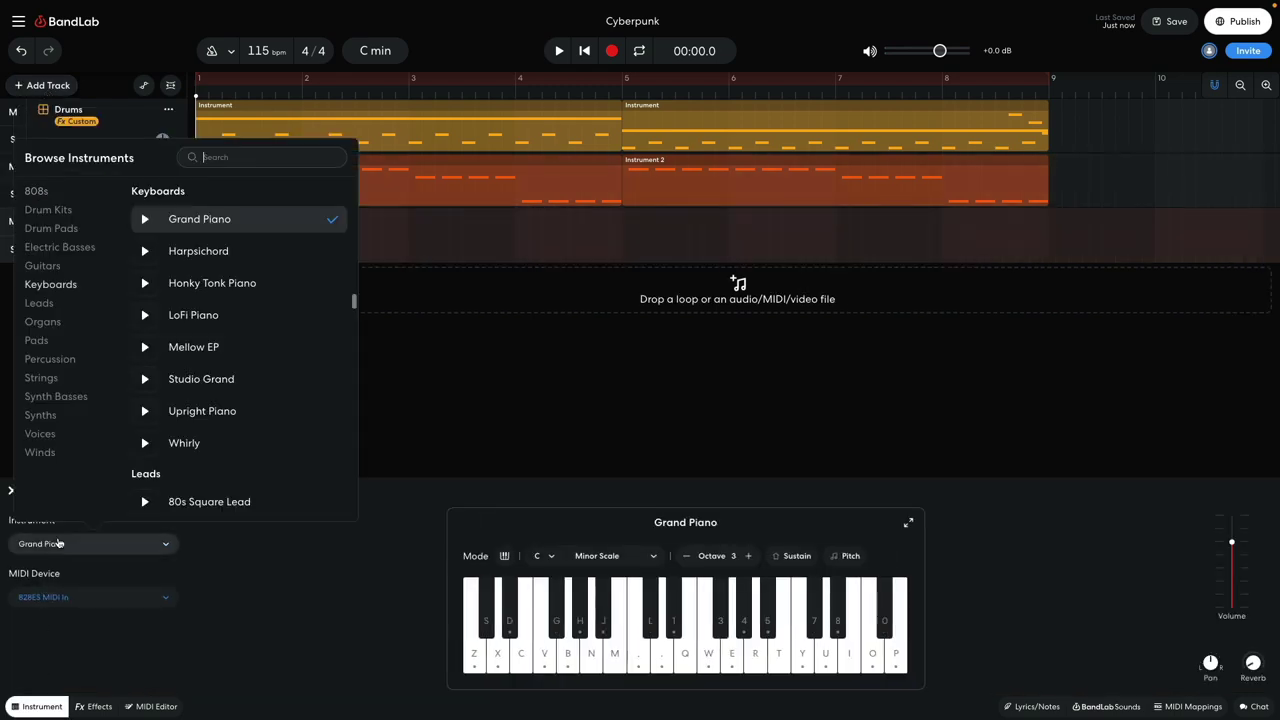
left_click(42, 416)
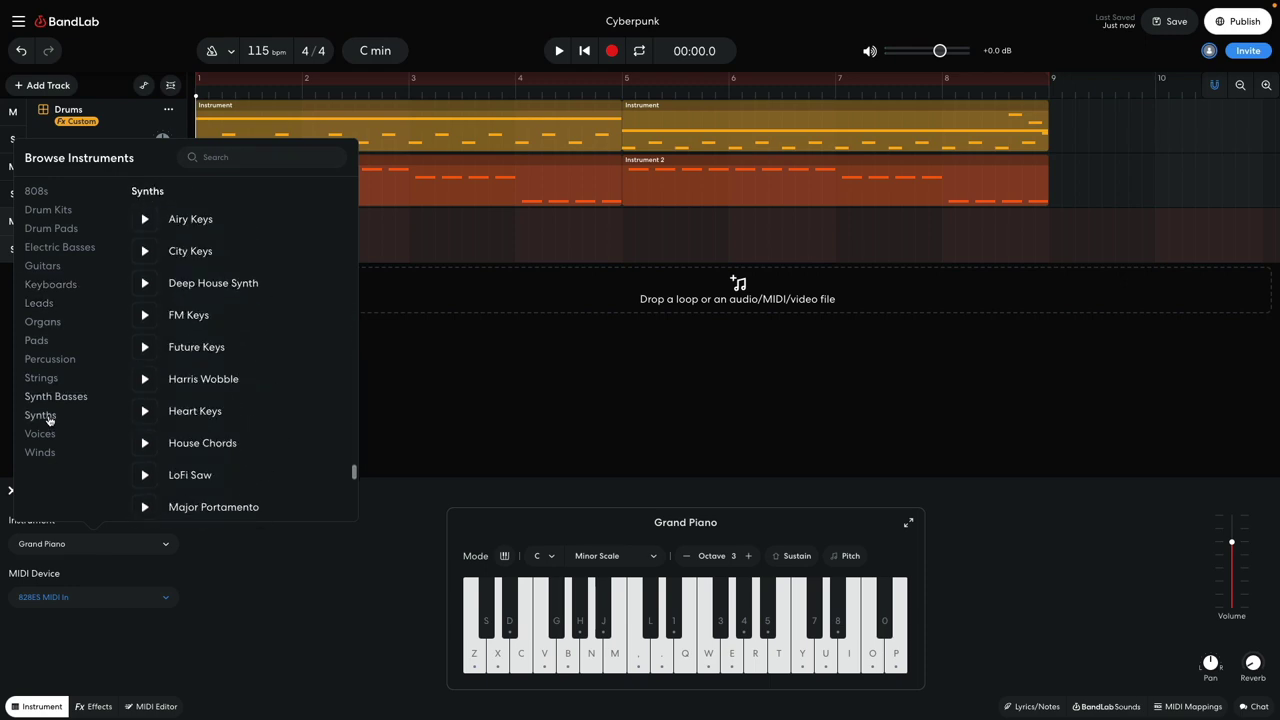
scroll(241, 422, "down", 3)
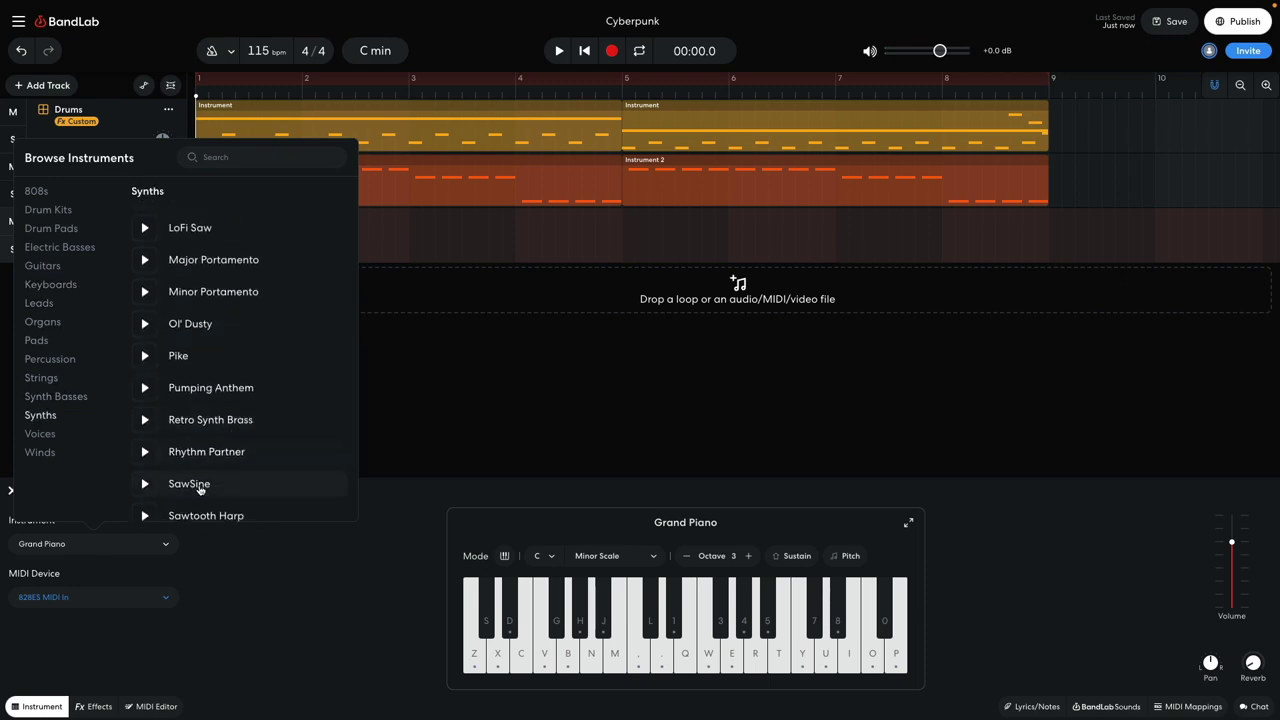
left_click(199, 486)
left_click(435, 415)
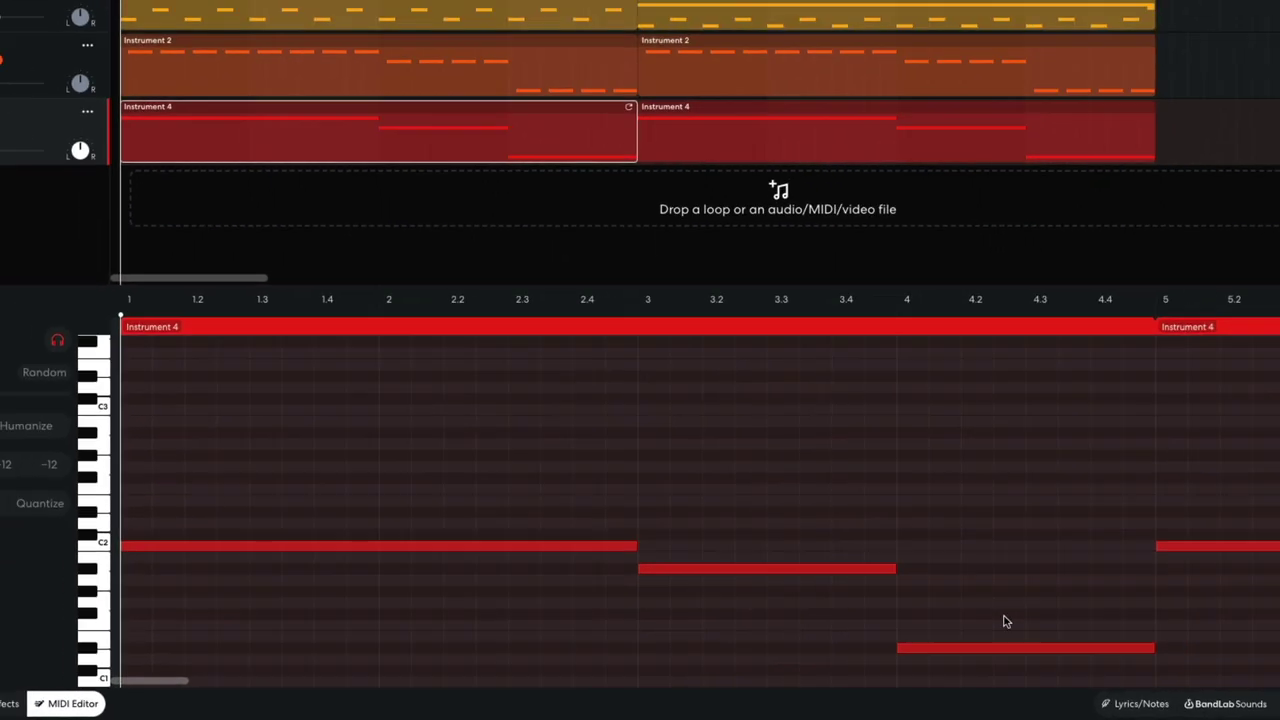
- Play the song with the new SawSine part, then stop it
key("space")
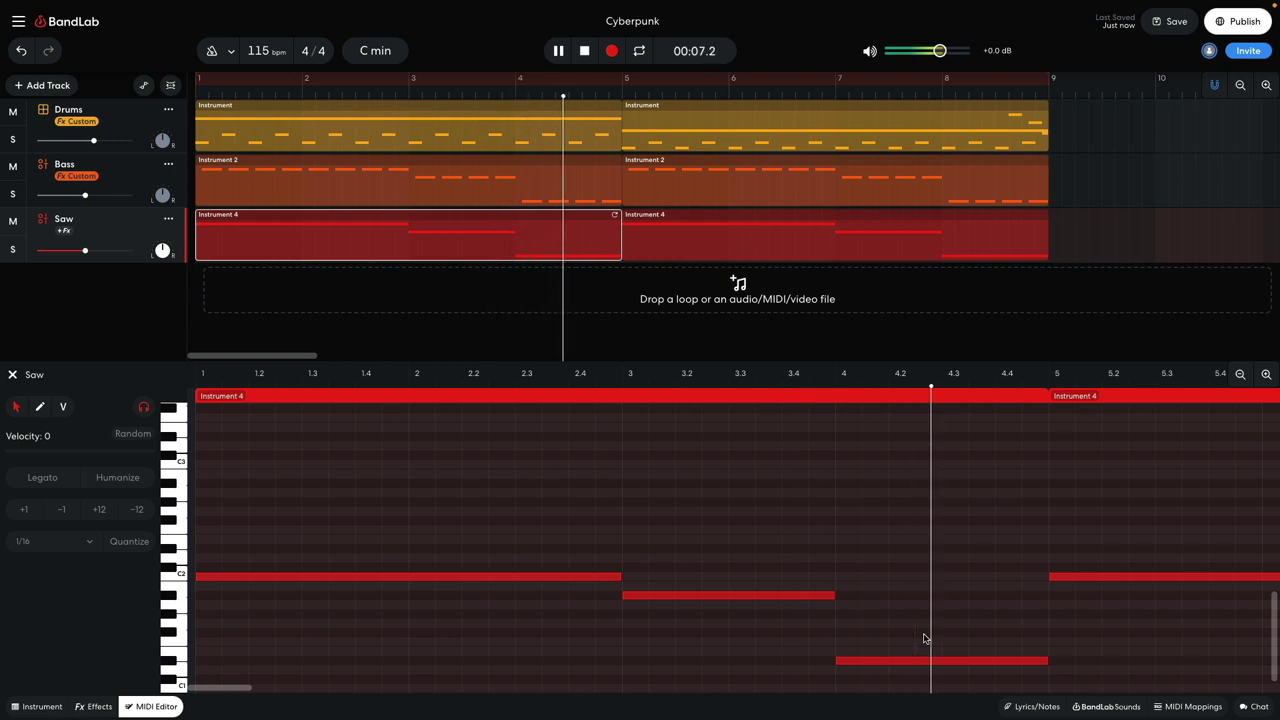
key("space")
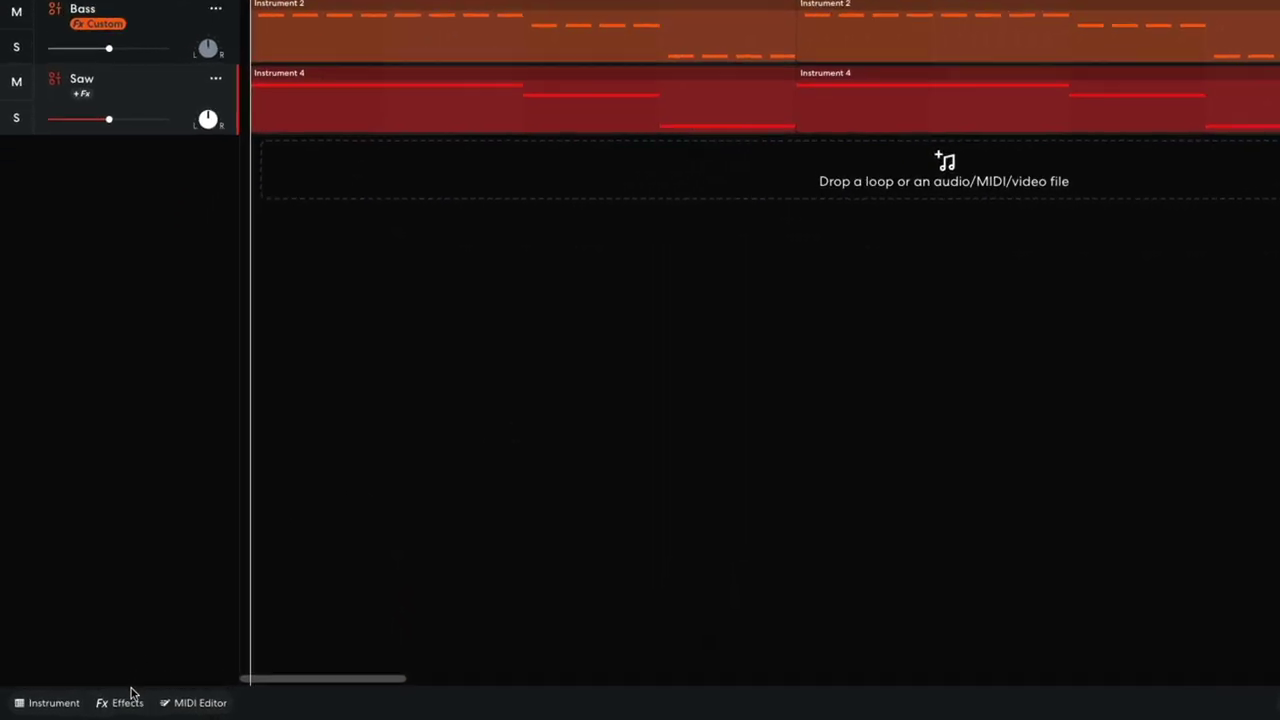
- Add a Bitcrusher to the Saw track at 0% intensity and 6 bits, then audition the song
left_click(93, 706)
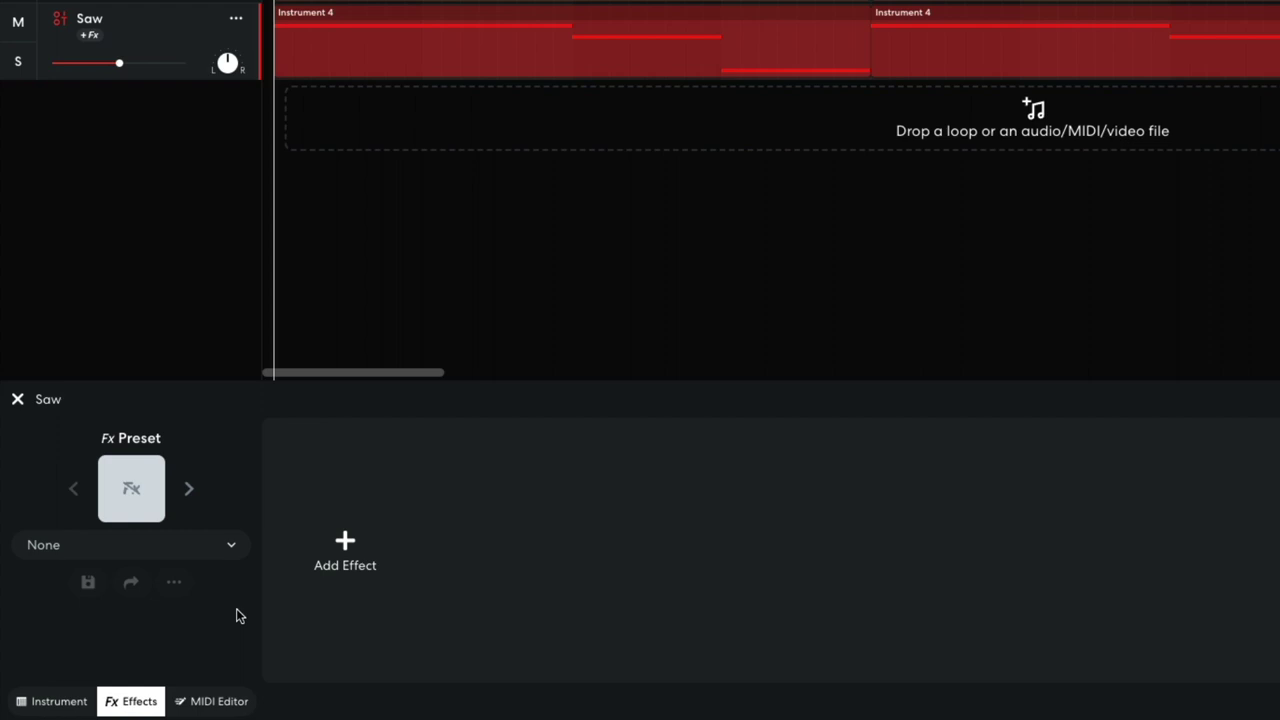
left_click(340, 550)
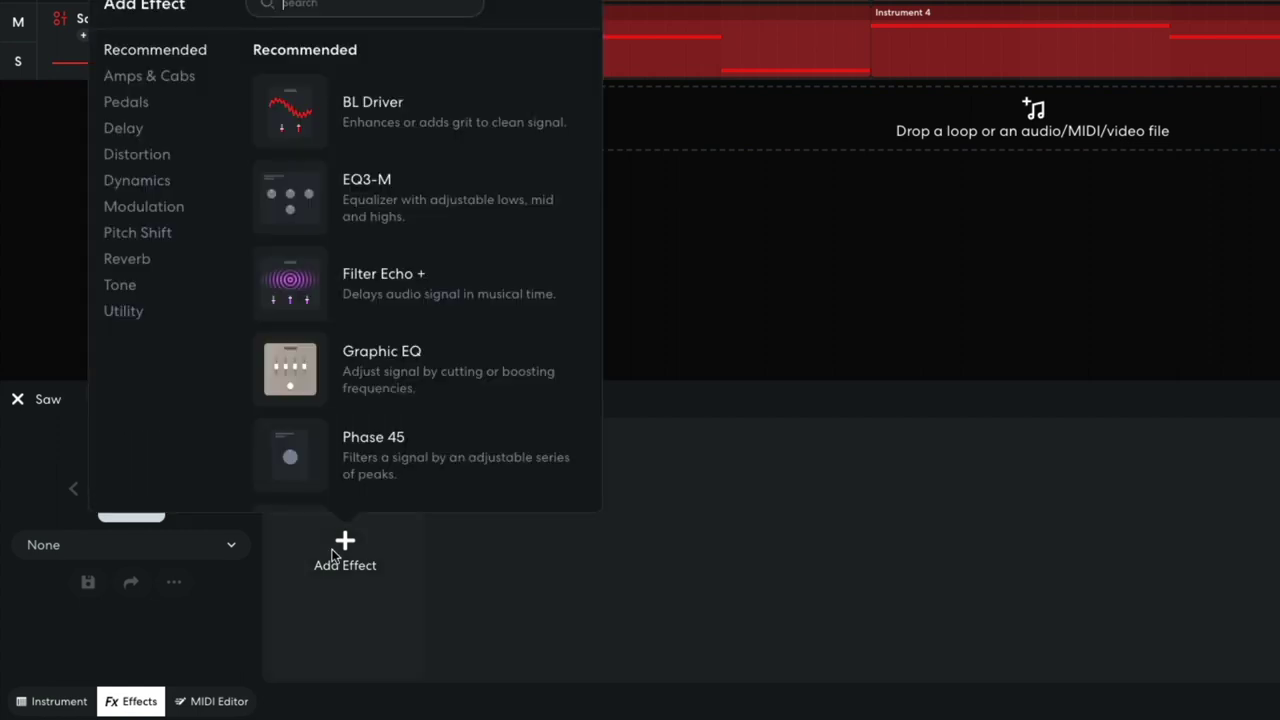
left_click(137, 156)
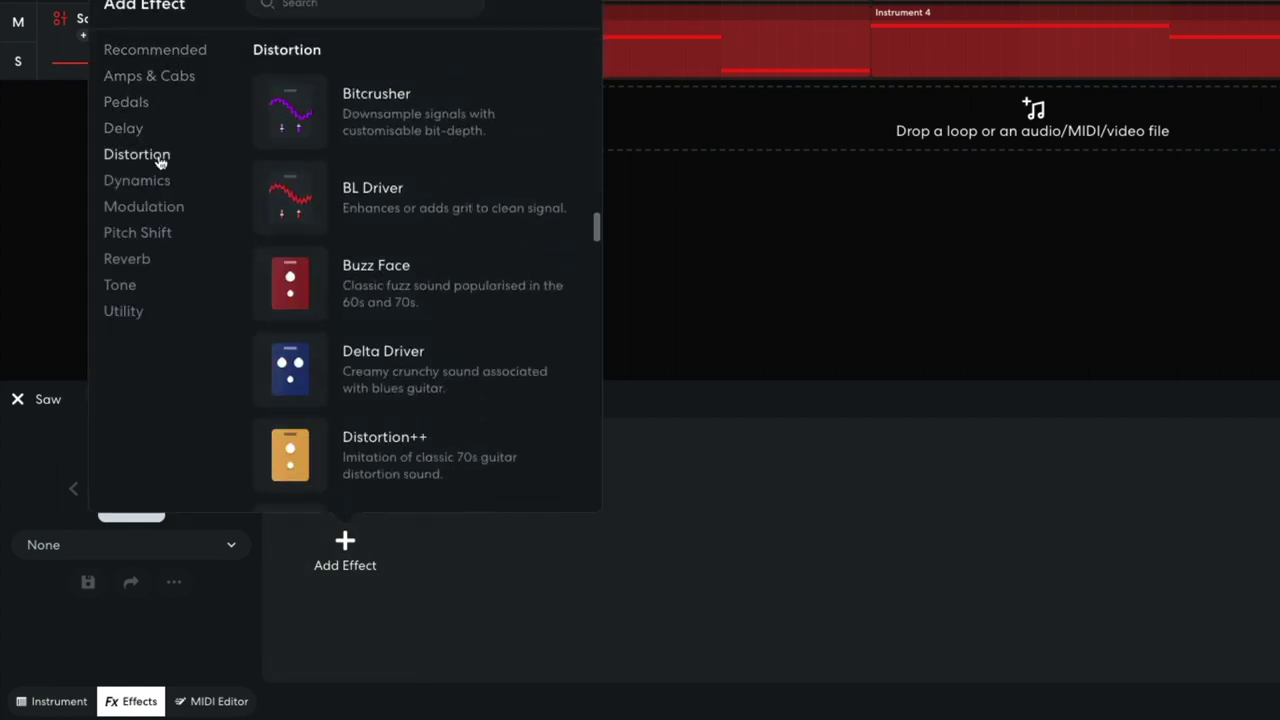
left_click(288, 117)
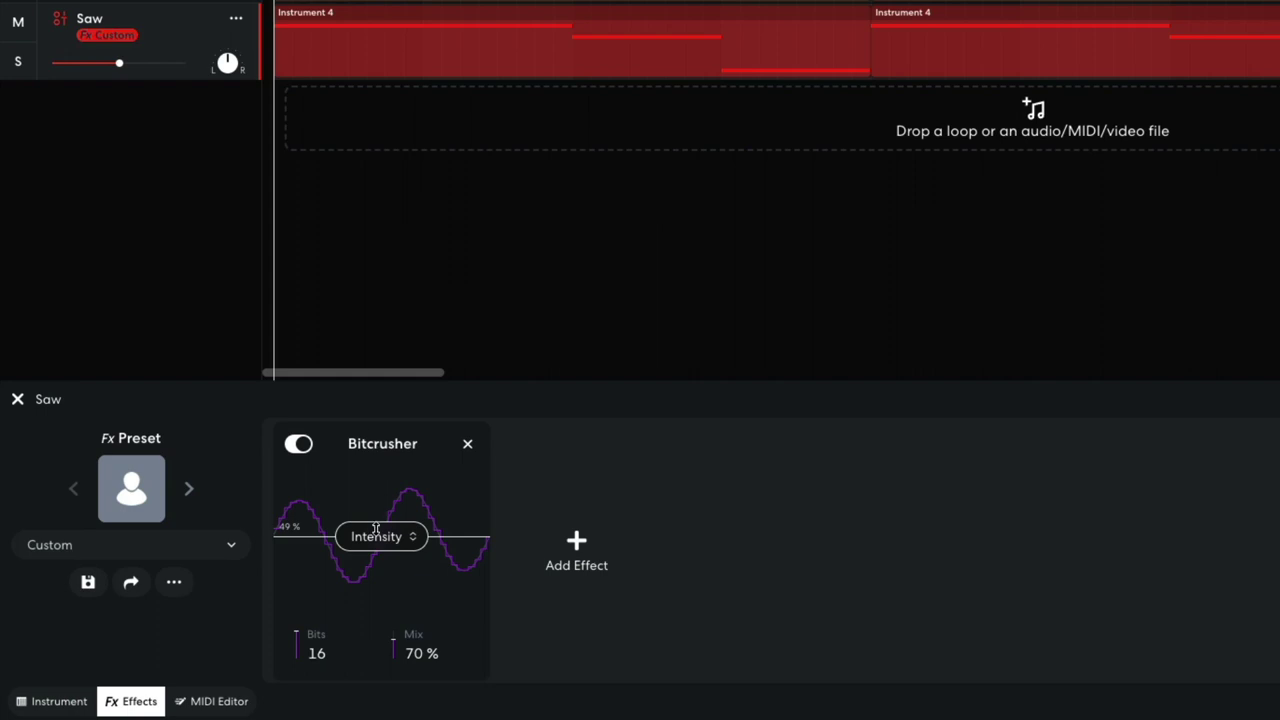
left_click_drag(376, 529, 376, 630)
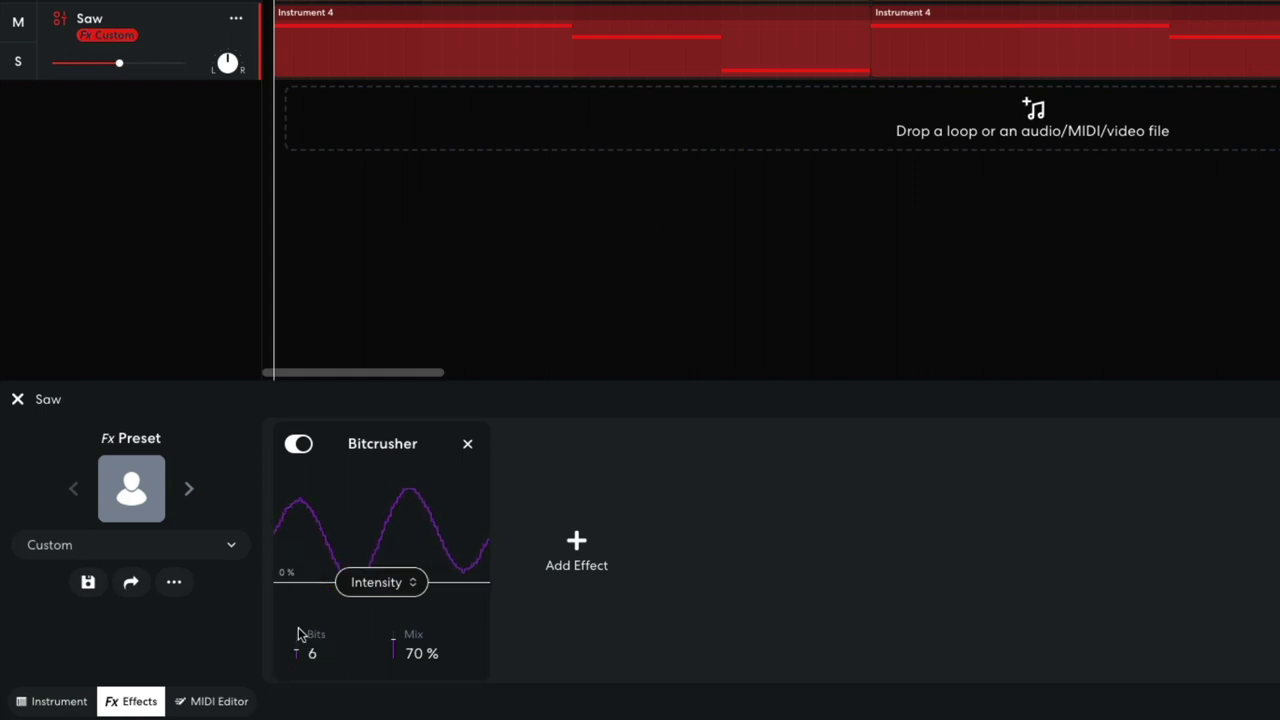
key("space")
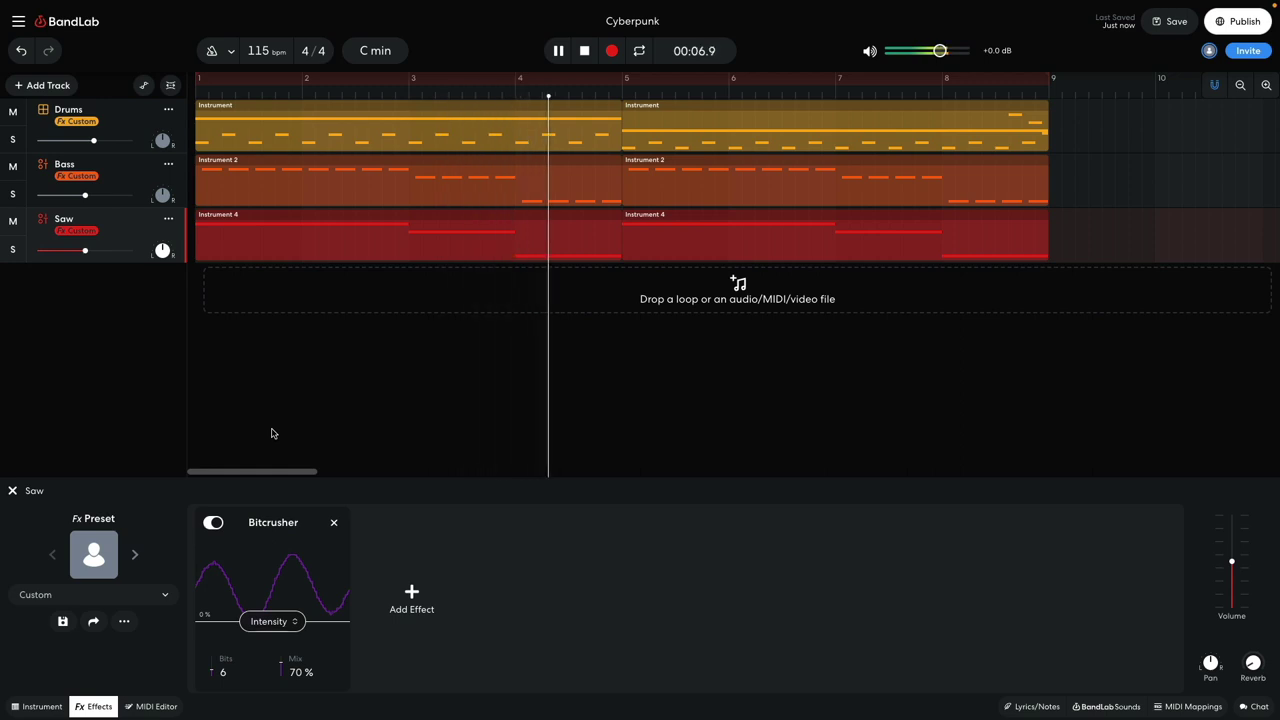
key("space")
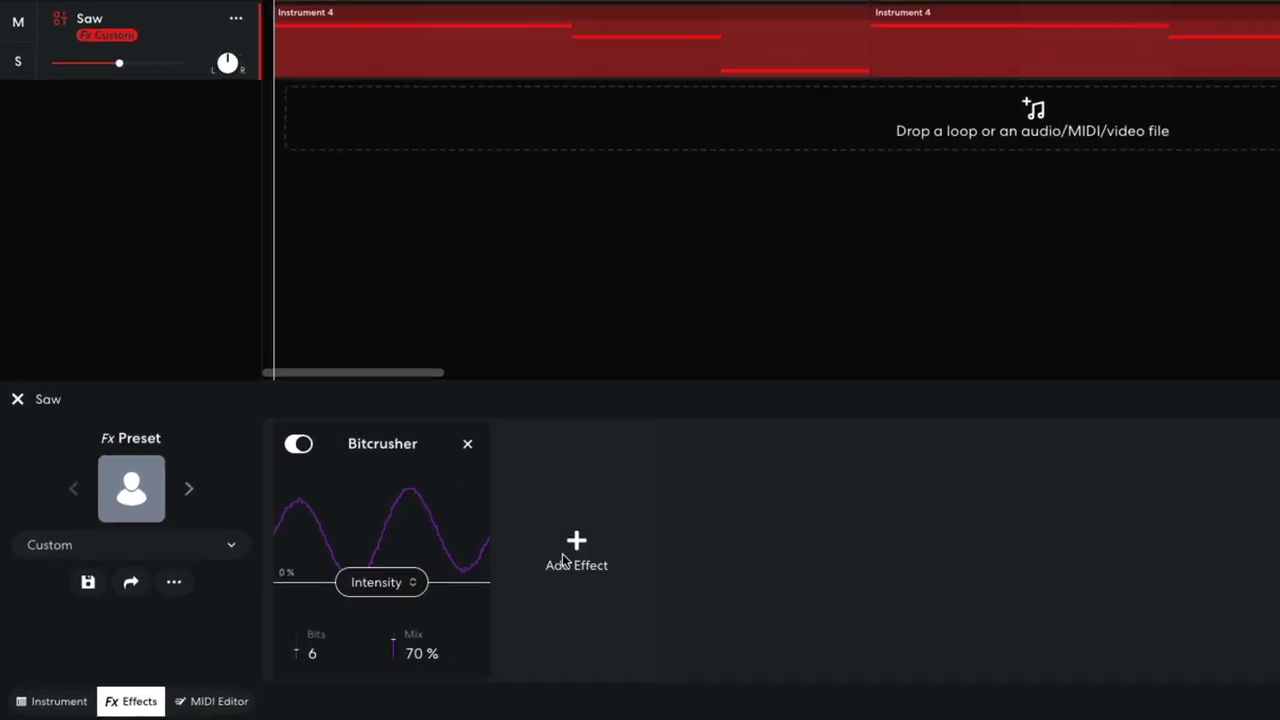
- Add Chorus Ensemble from Modulation after the Saw track's Bitcrusher and audition the beat
left_click(402, 605)
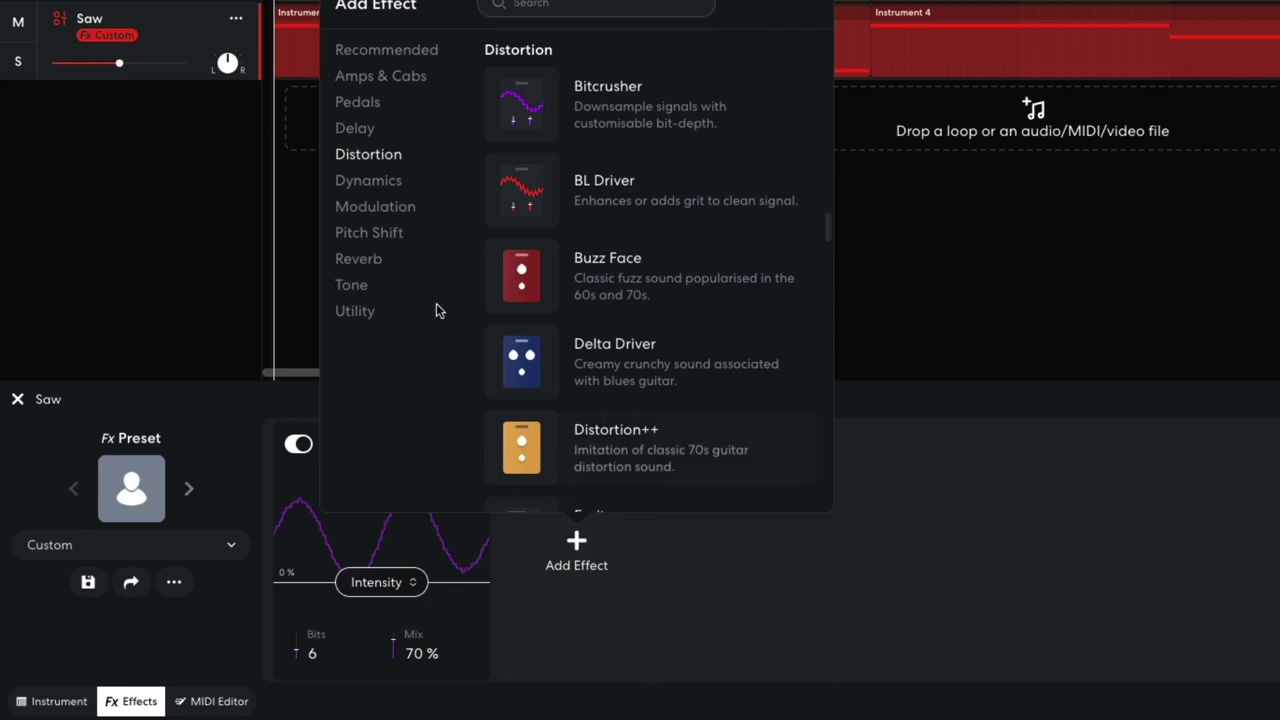
left_click(397, 212)
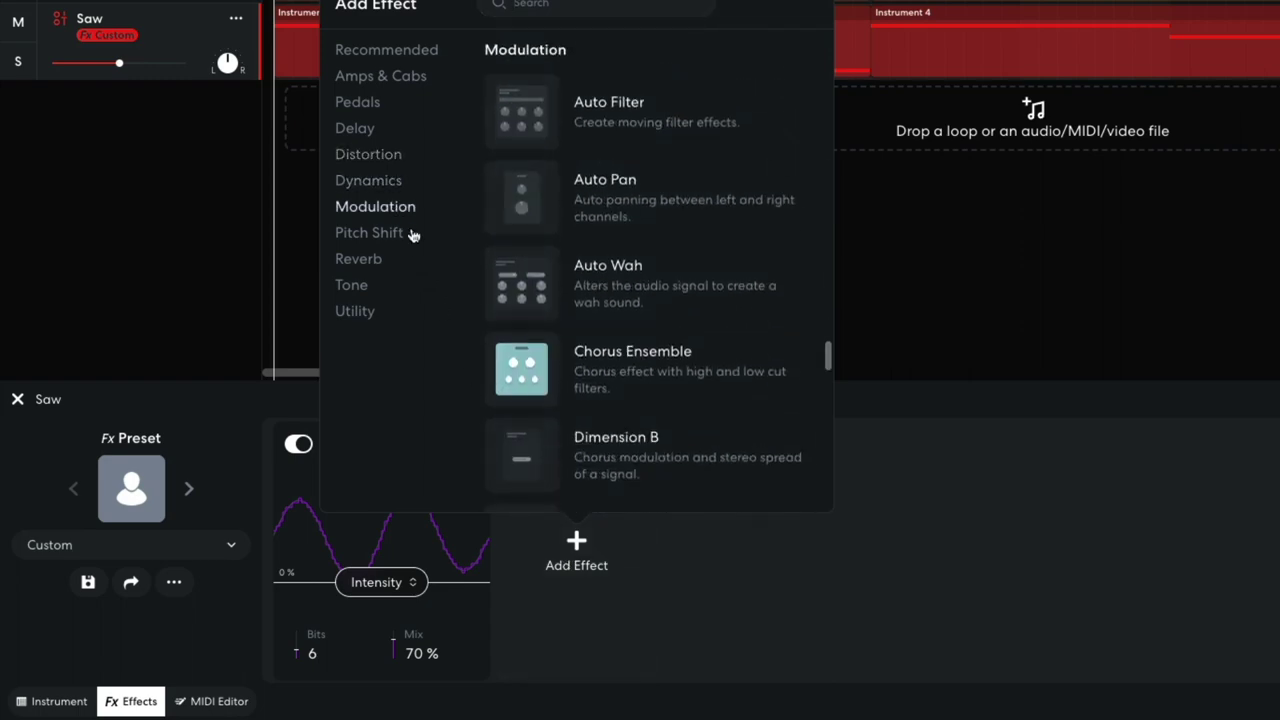
left_click(520, 375)
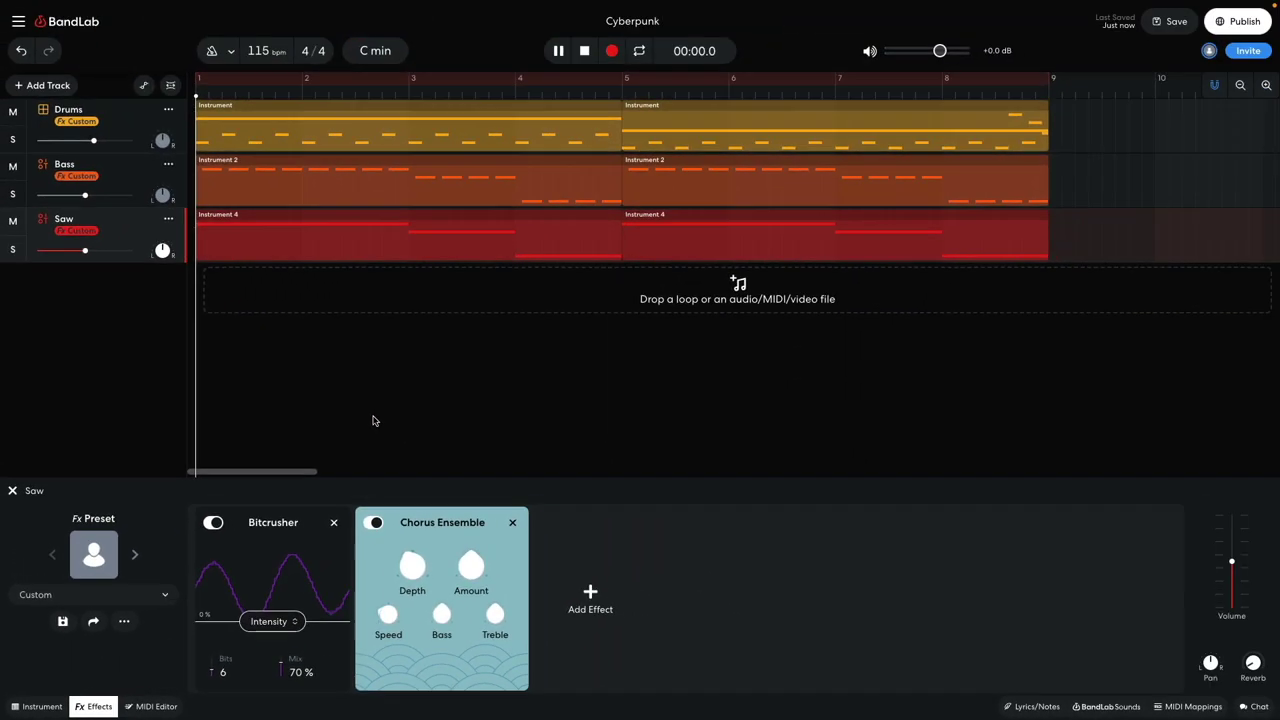
key("space")
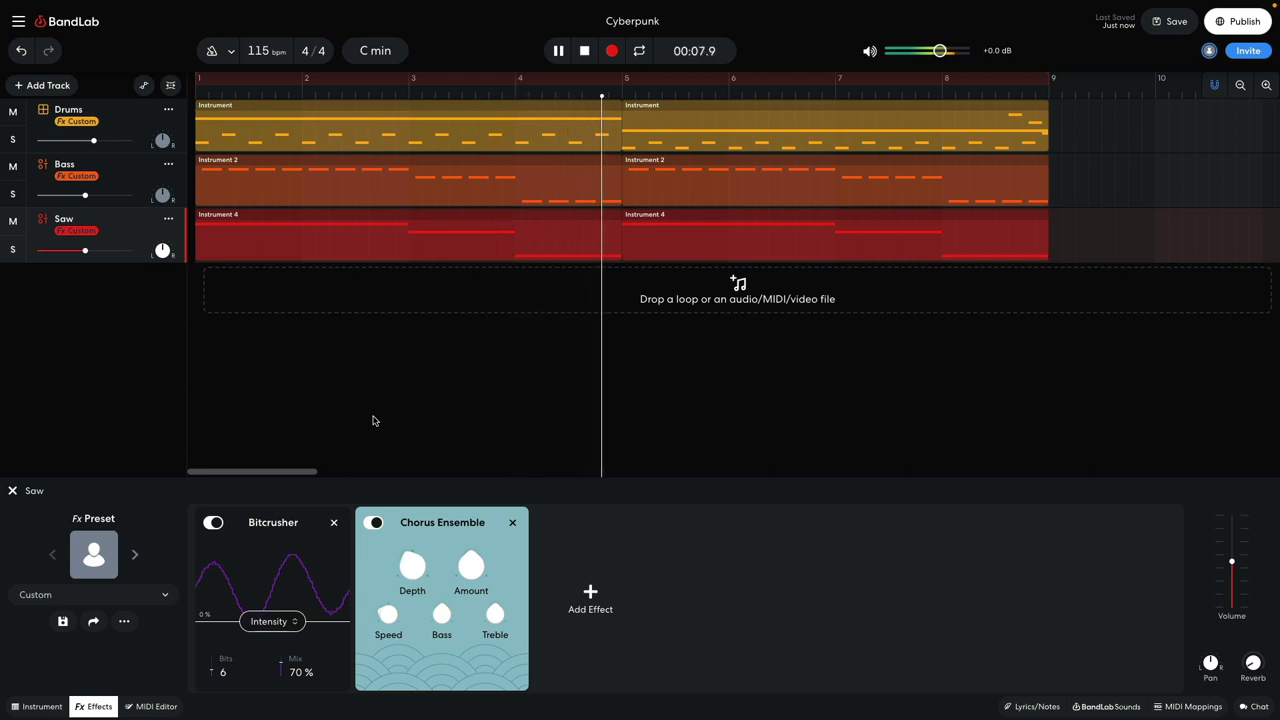
key("space")
- Close the Saw effects and add a new virtual instrument track below Saw
key("e")
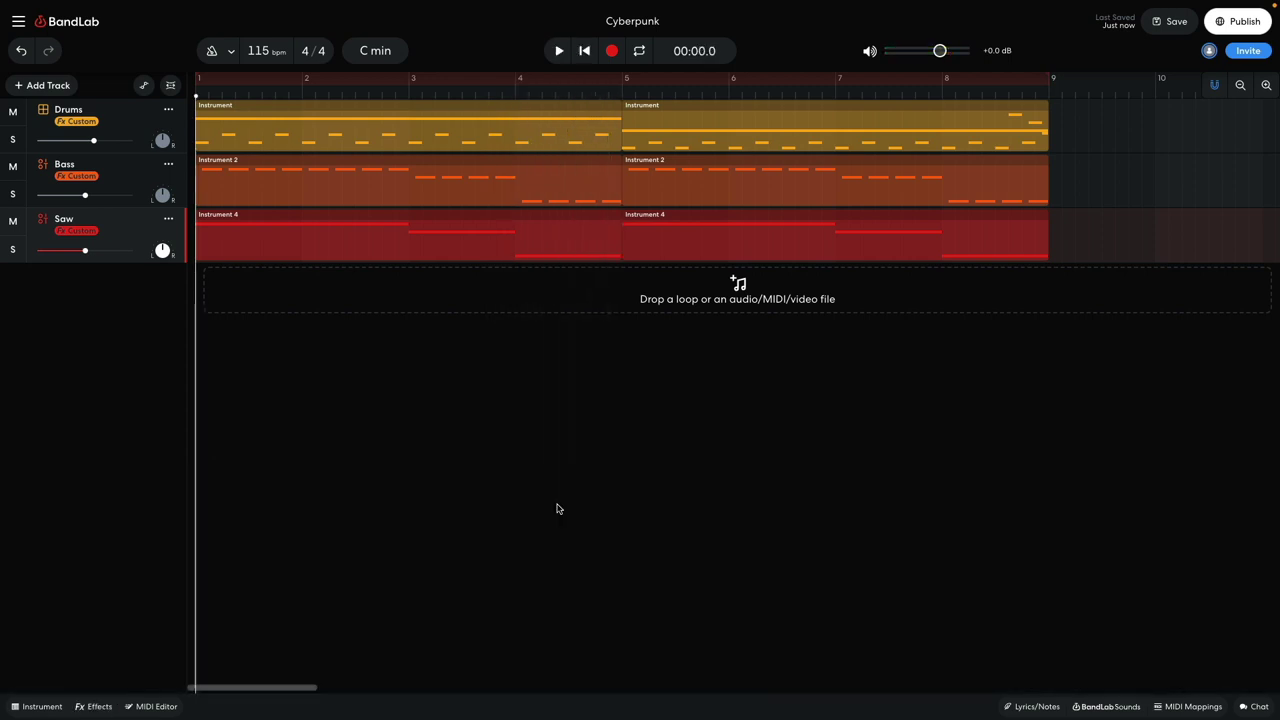
left_click(50, 87)
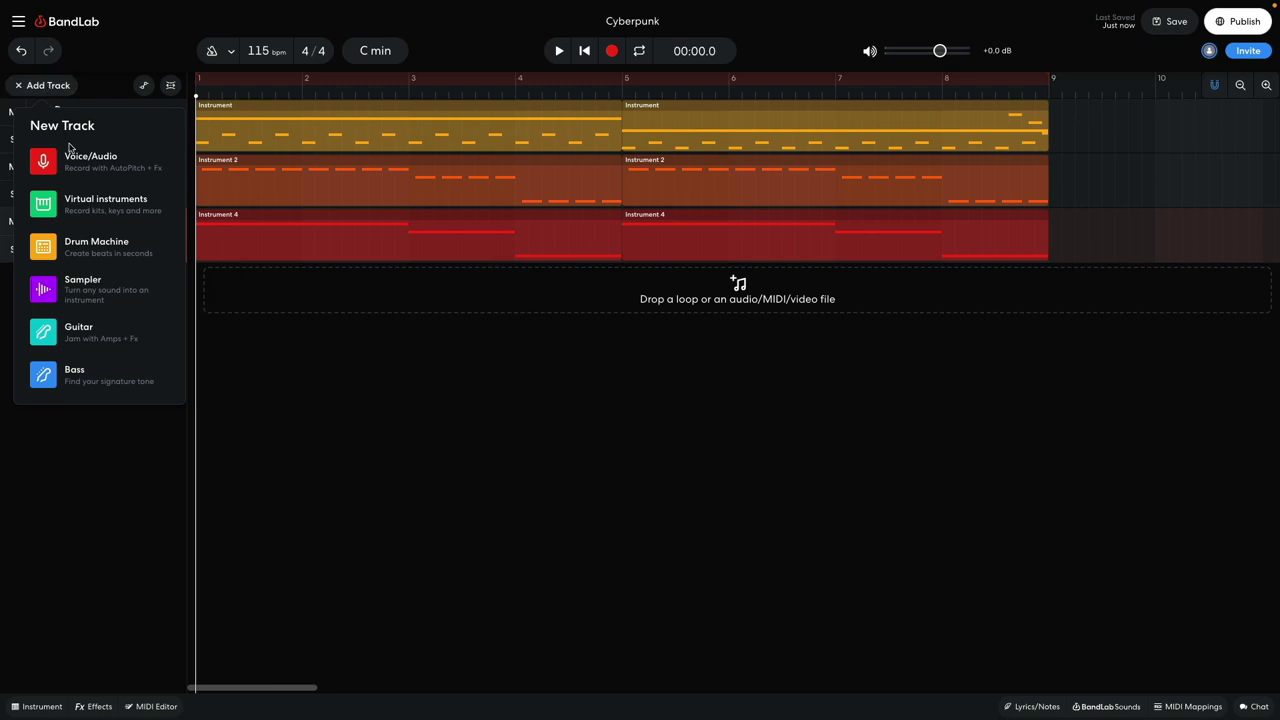
left_click(84, 203)
- Set the new track's instrument to Swell Pad from the Pads category
left_click(30, 707)
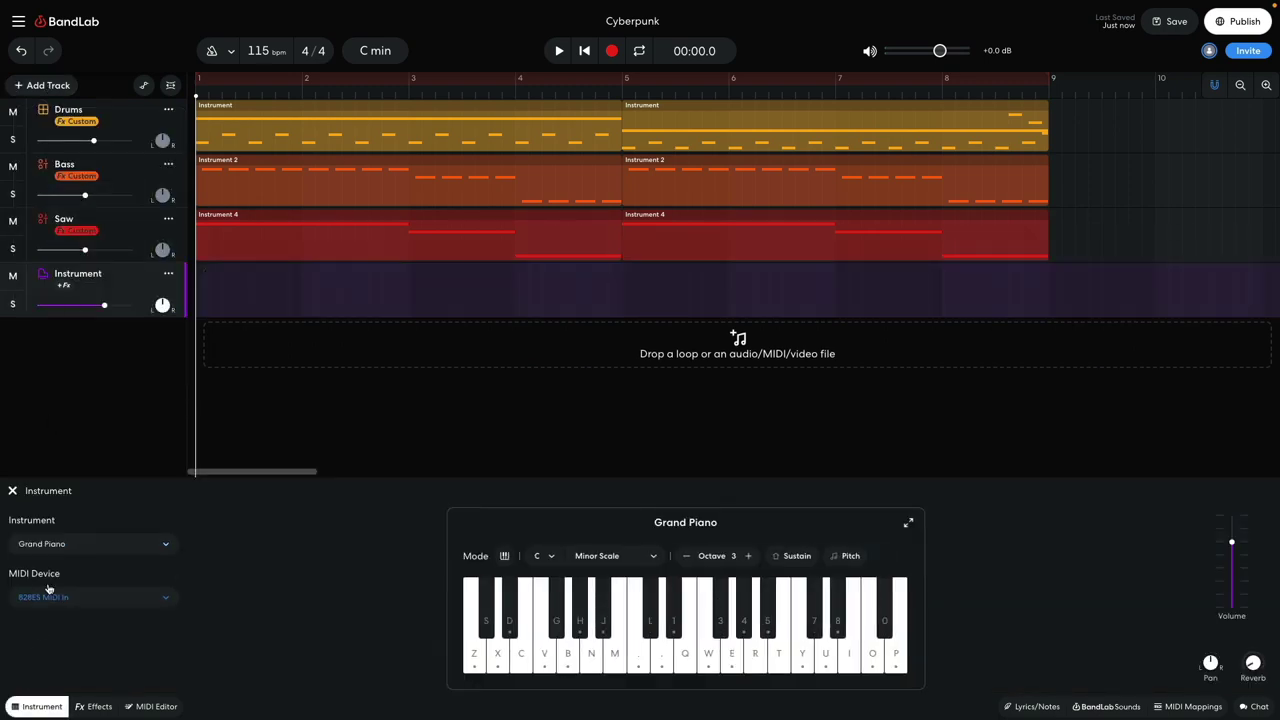
left_click(54, 546)
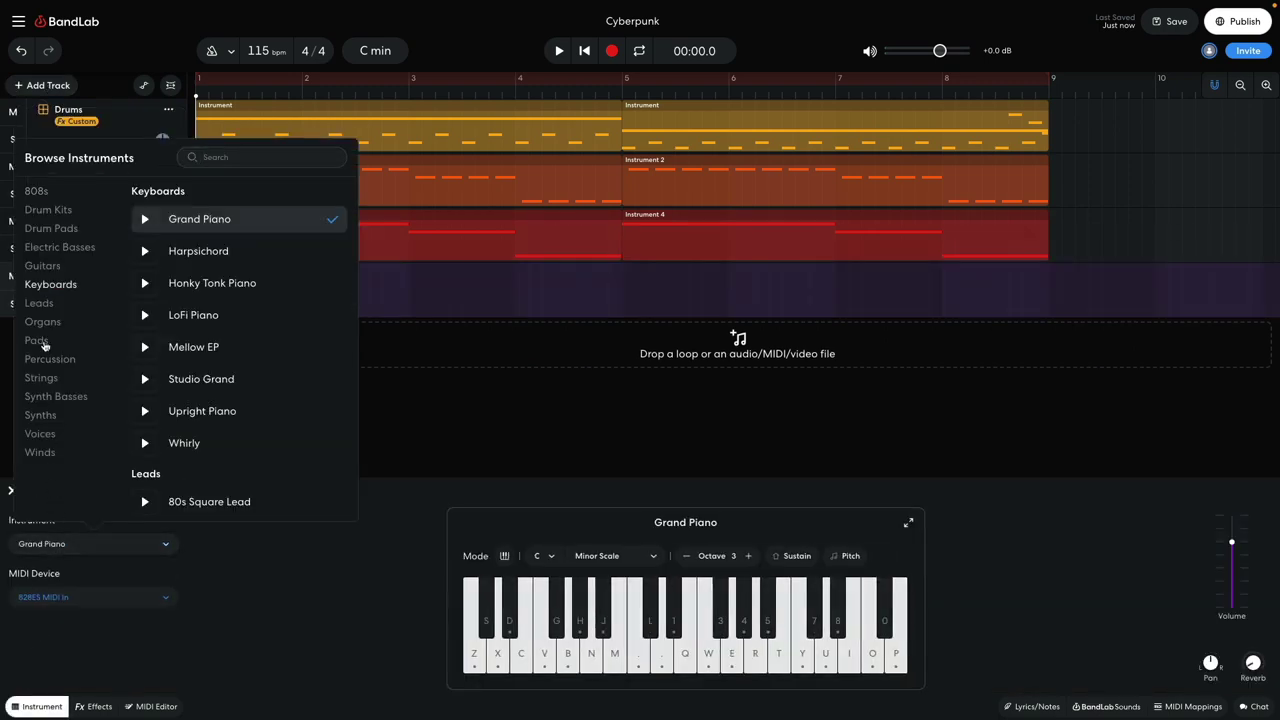
left_click(48, 342)
scroll(248, 414, "down", 3)
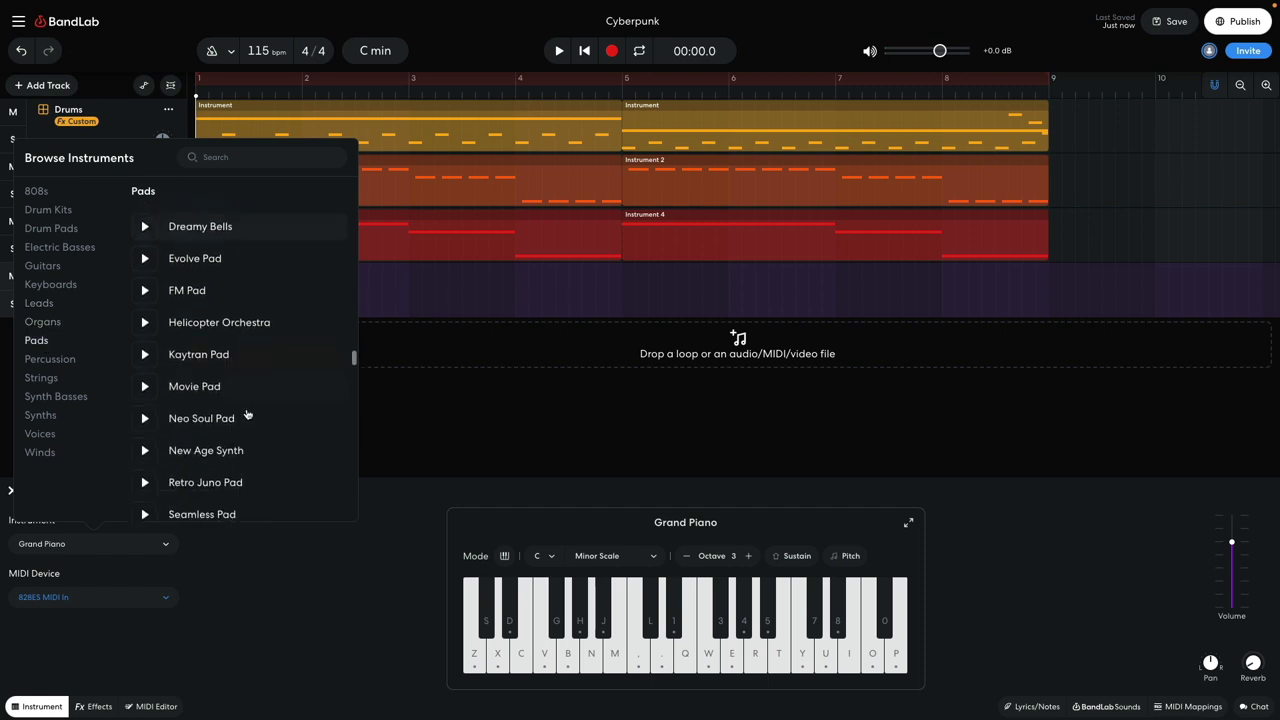
scroll(246, 414, "down", 3)
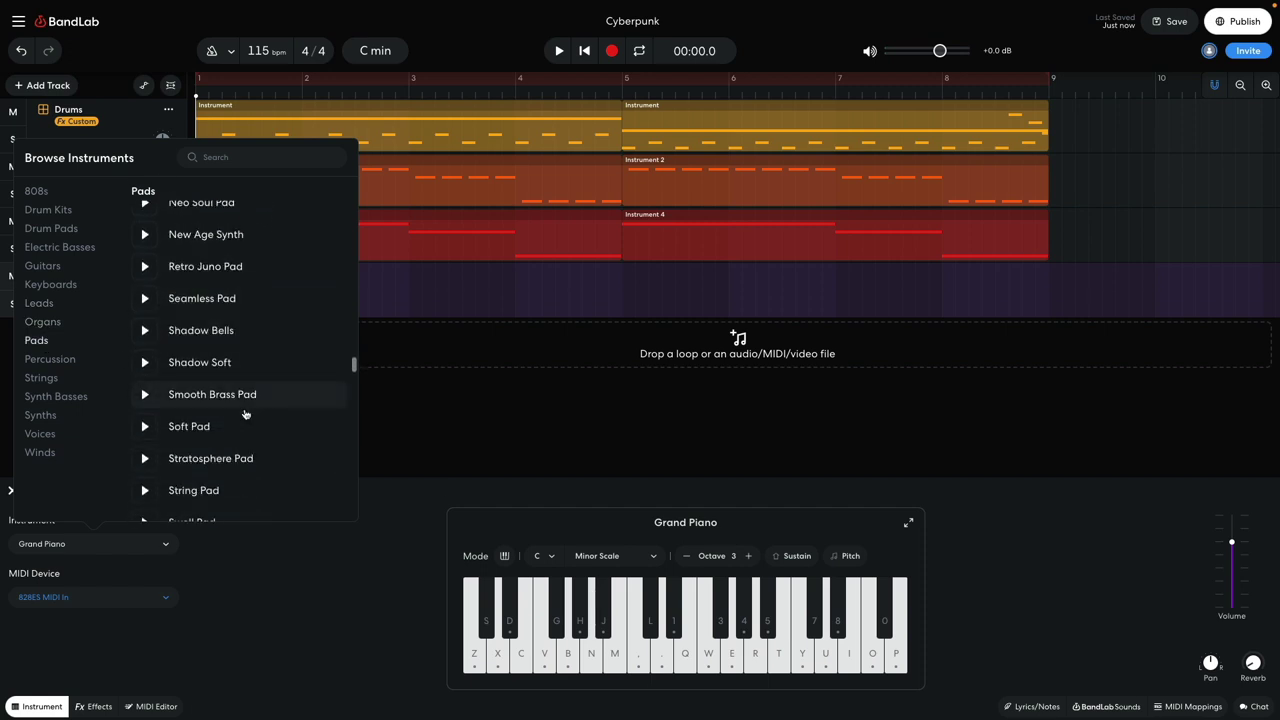
left_click(222, 465)
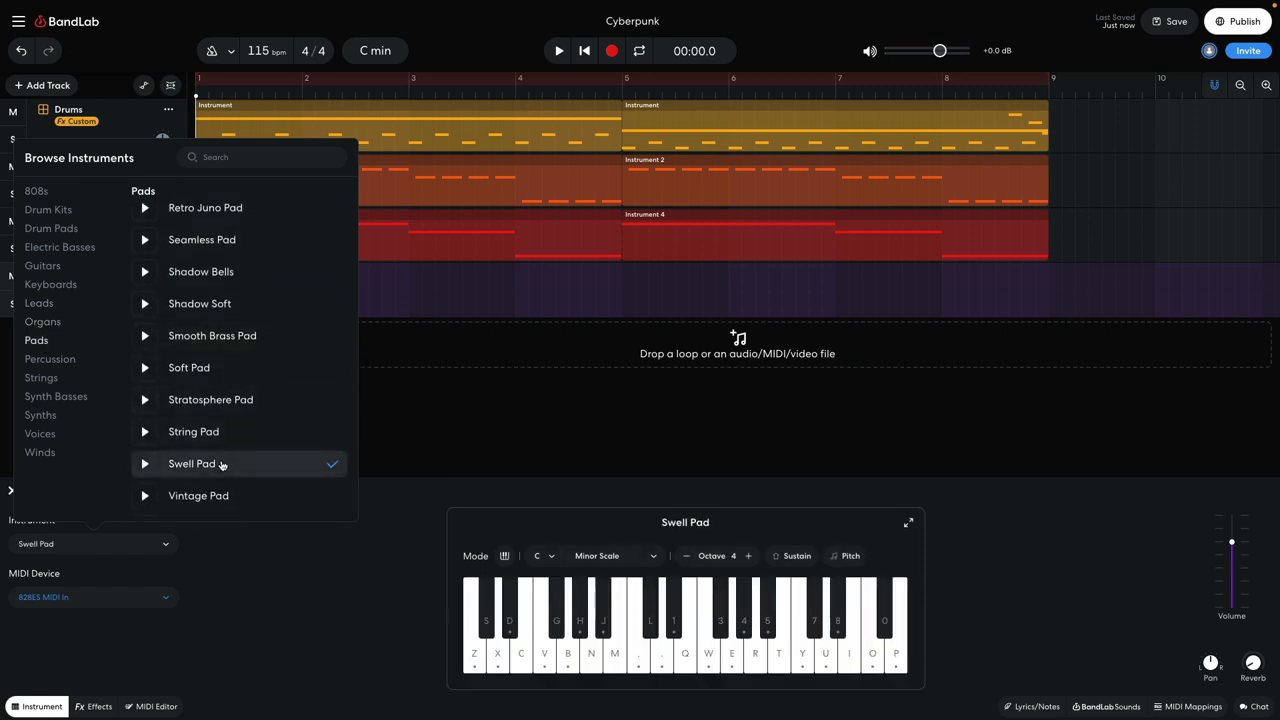
left_click(408, 419)
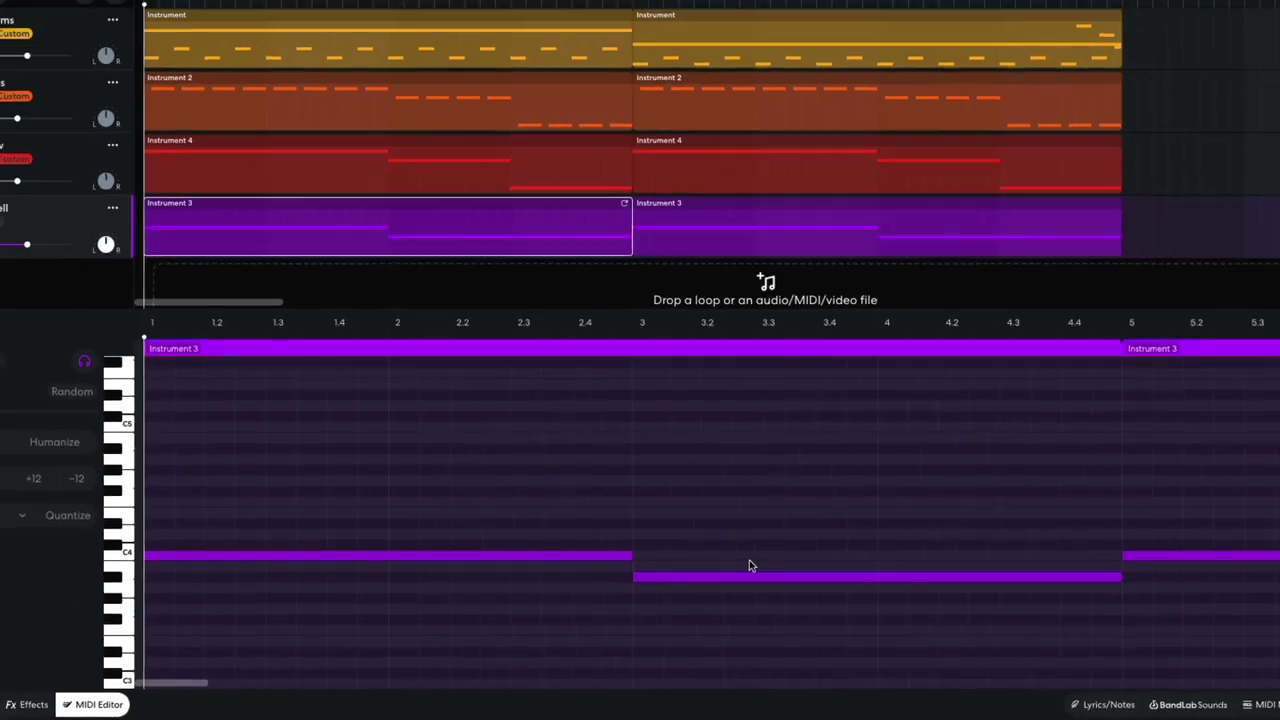
- Play the beat with the new Swell pad part, stop, and close the note editor
key("space")
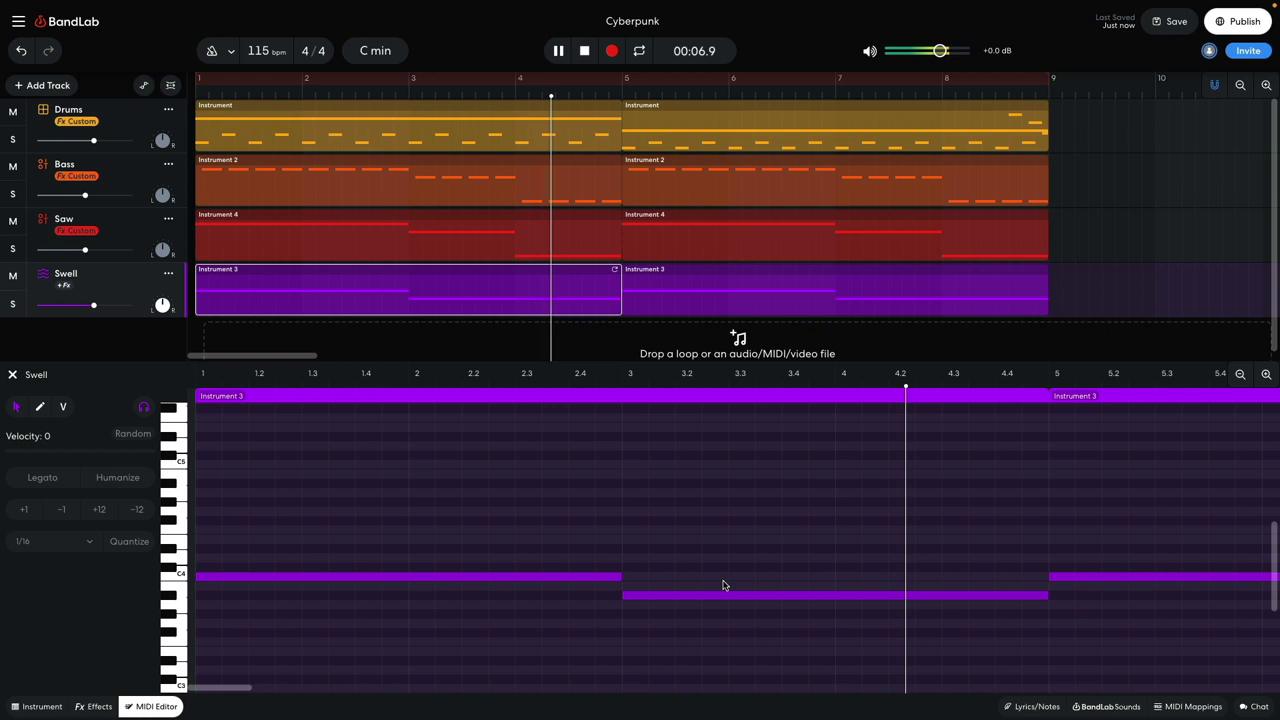
key("space")
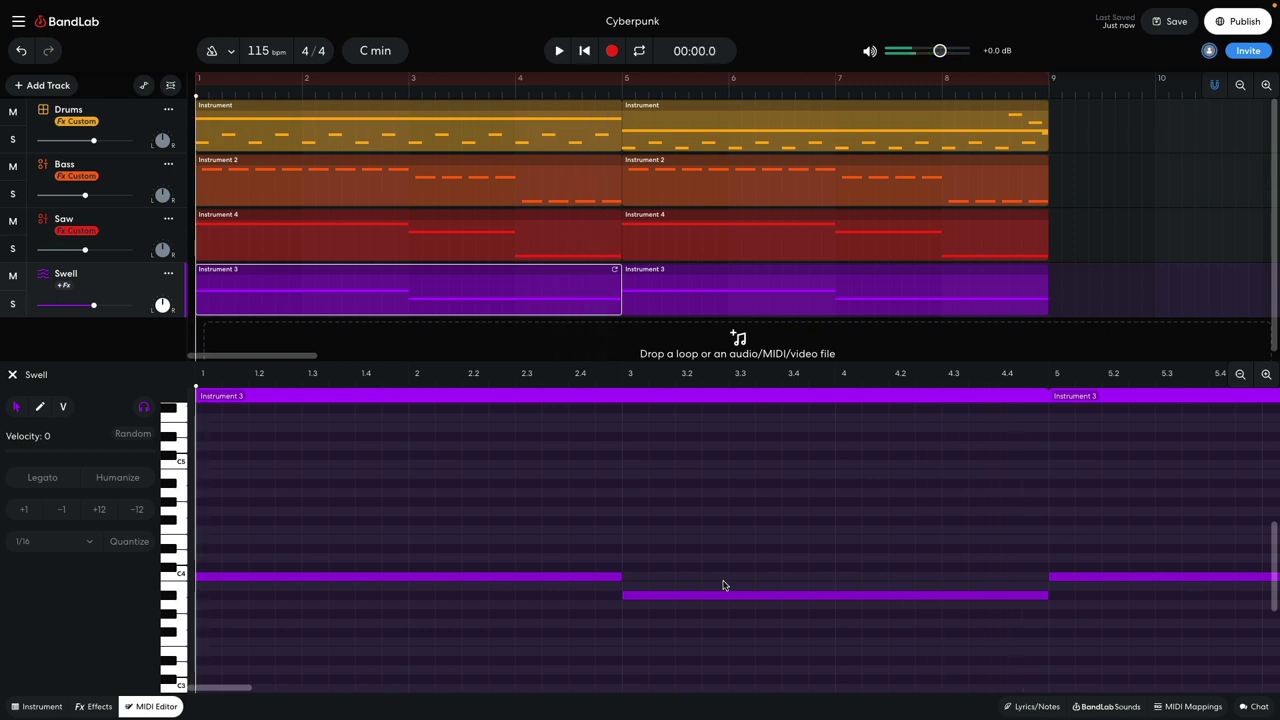
key("Escape")
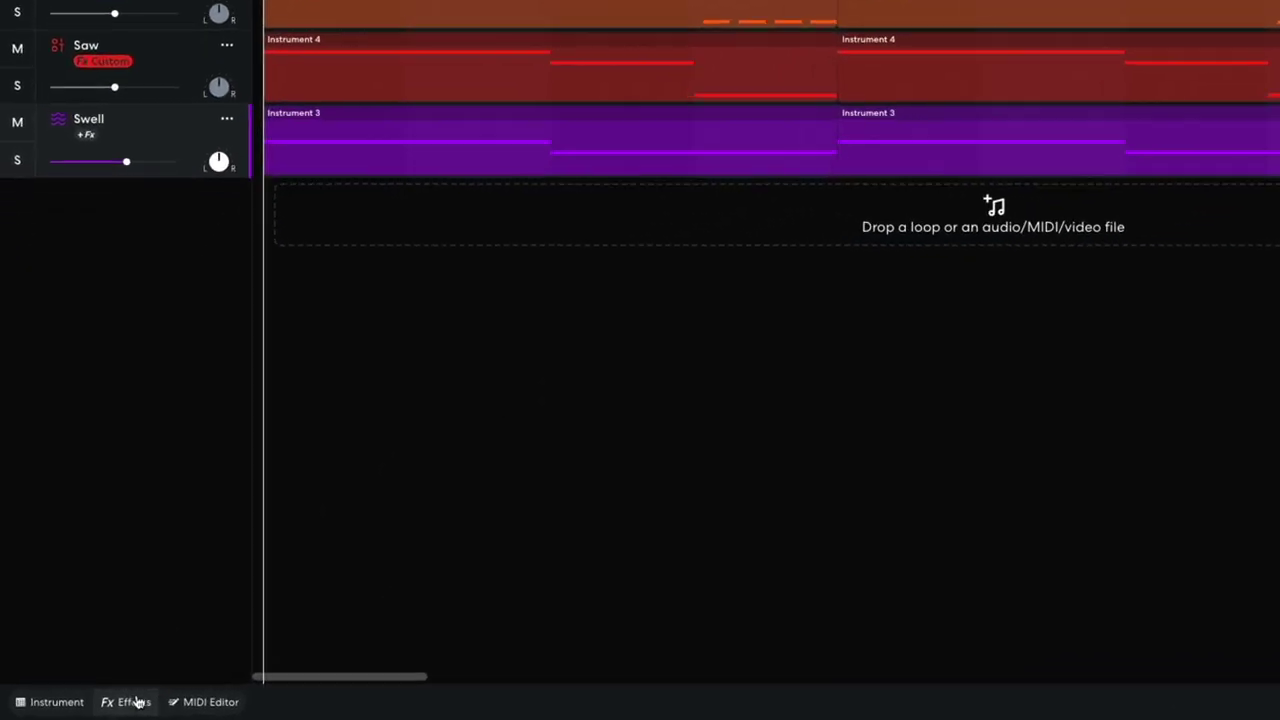
- Add a Studio Reverb to the Swell track with Mix raised to 100%, then audition it
left_click(99, 706)
left_click(342, 555)
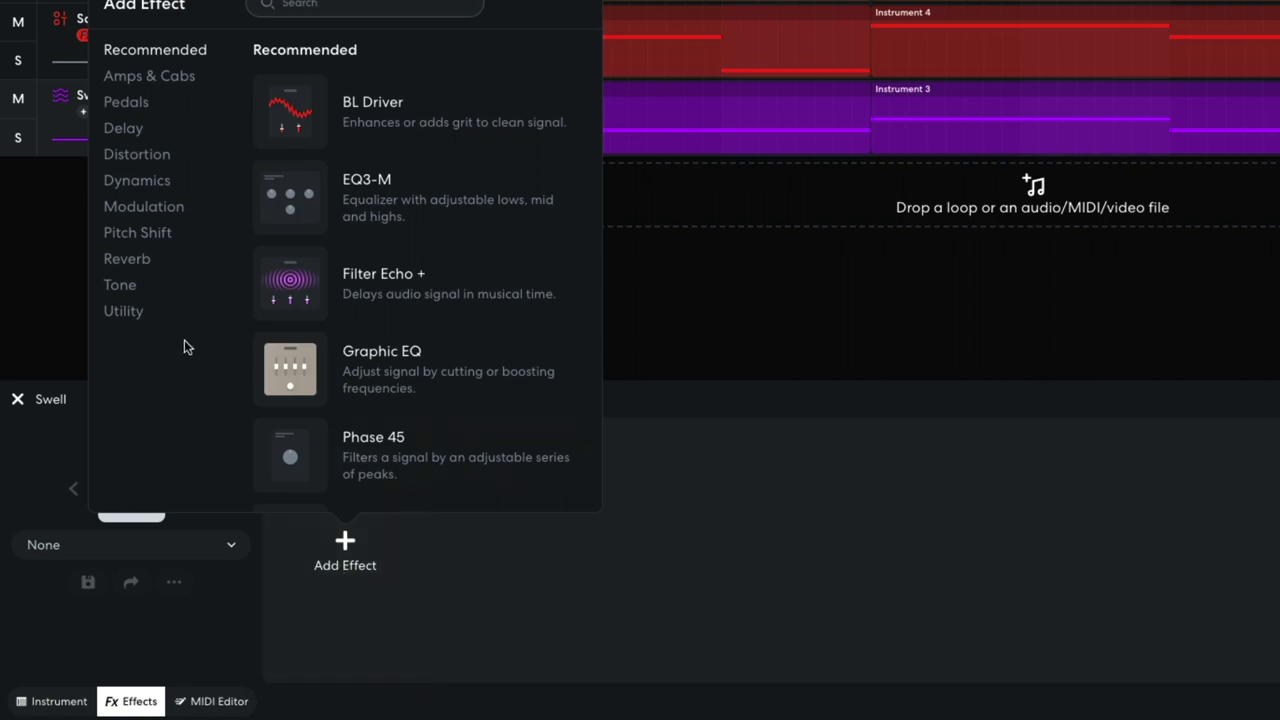
left_click(150, 262)
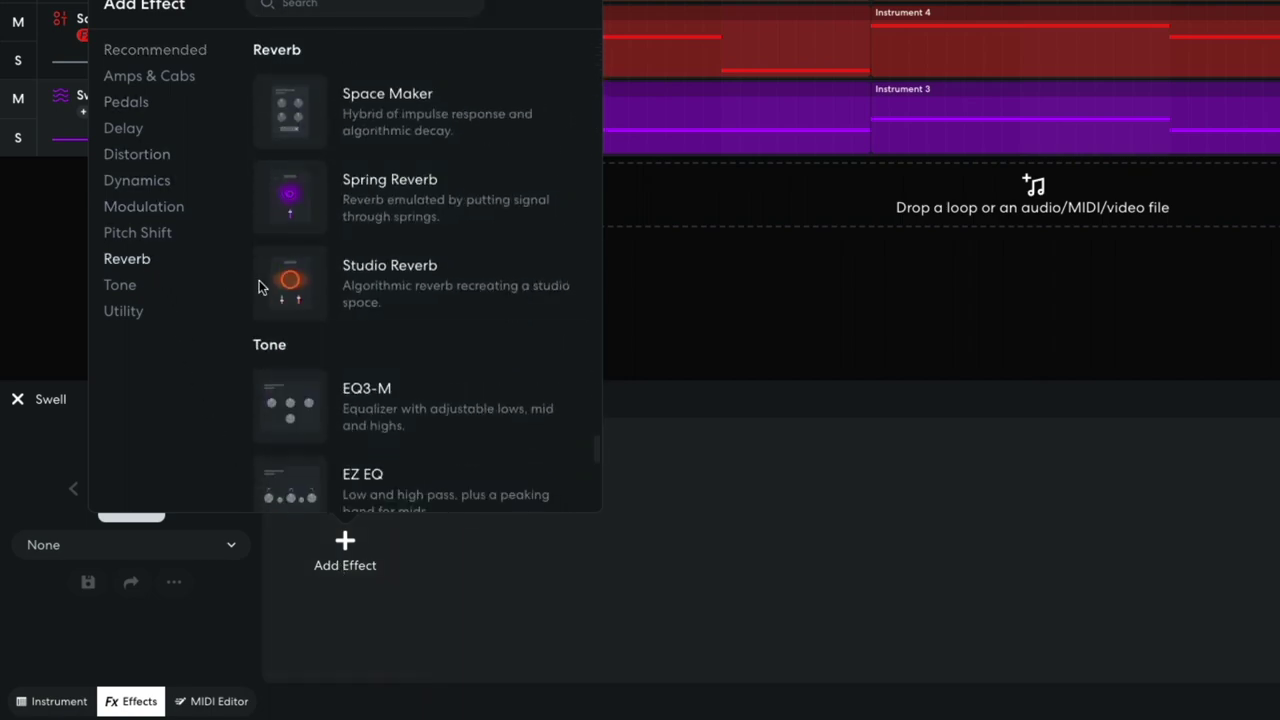
left_click(295, 288)
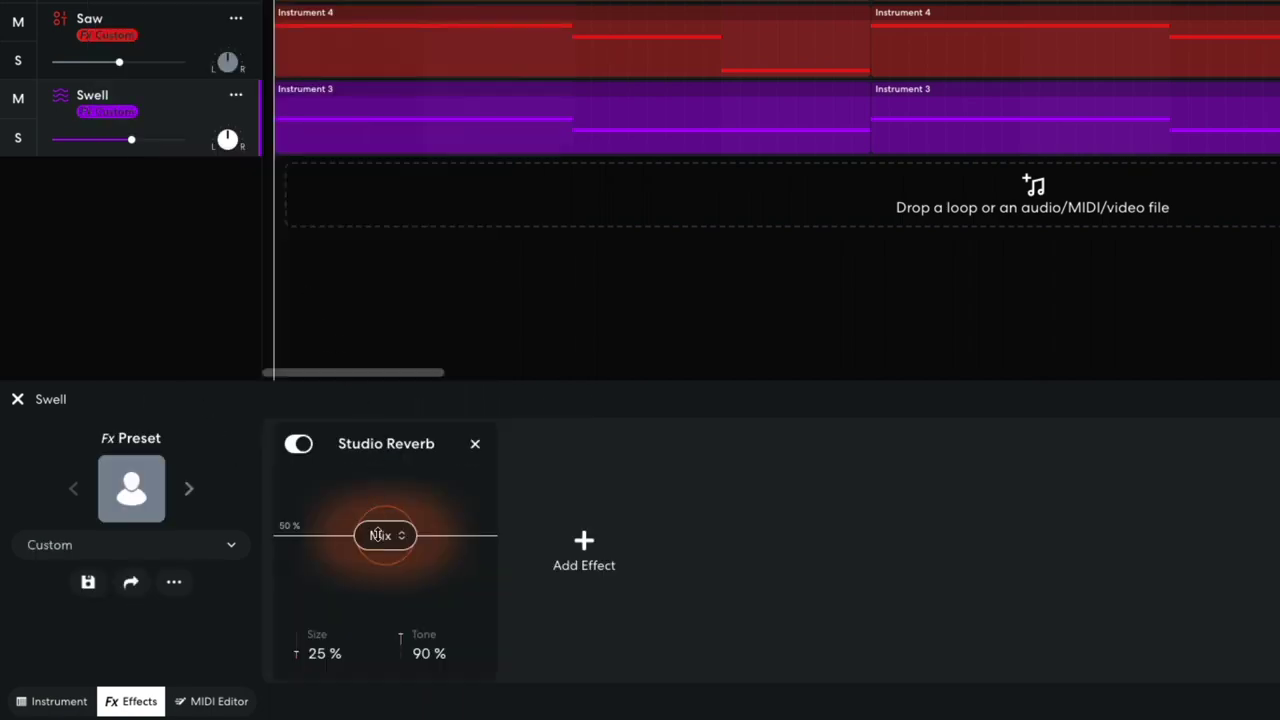
left_click_drag(379, 535, 387, 407)
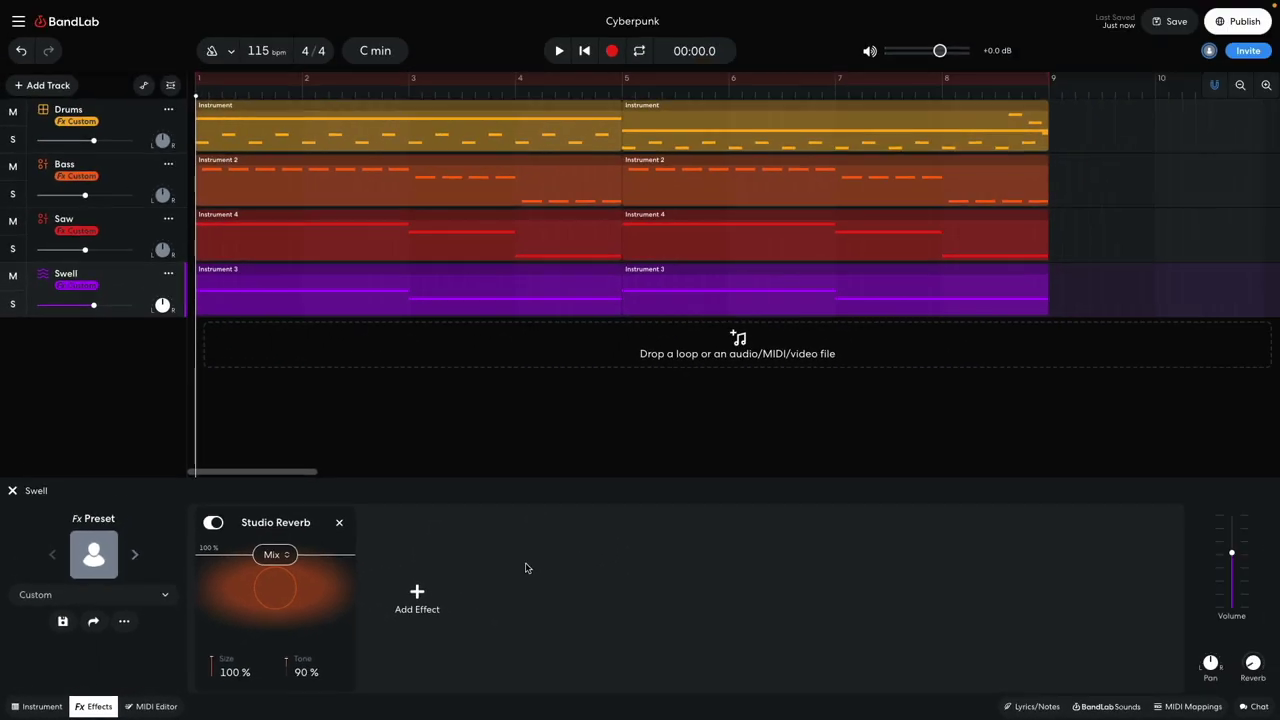
key("space")
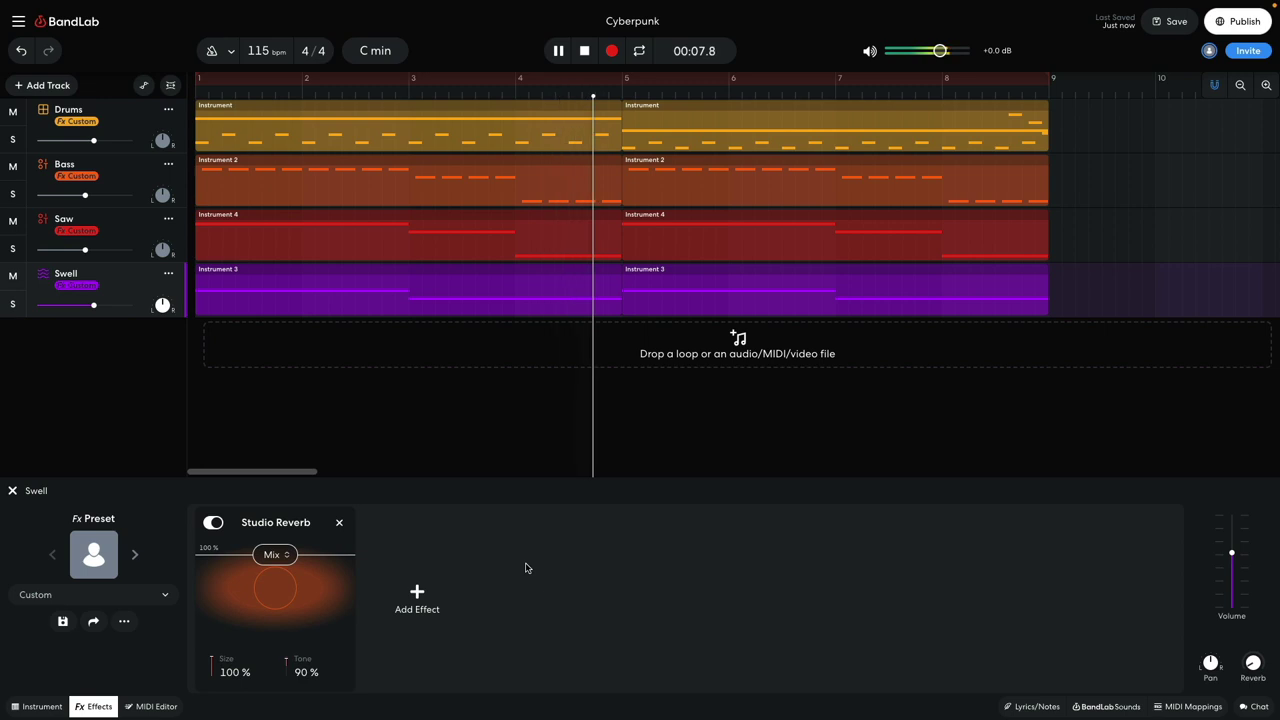
key("space")
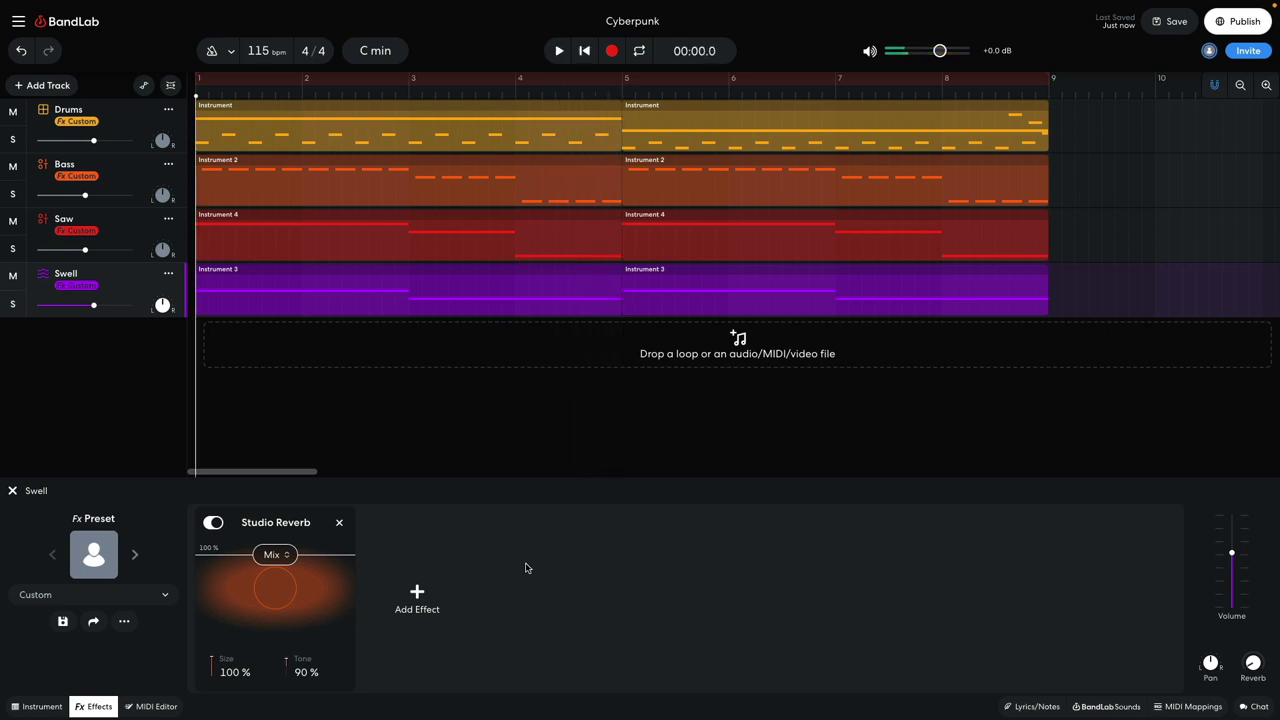
- Close the Swell effects and add another virtual instrument track below Swell
key("e")
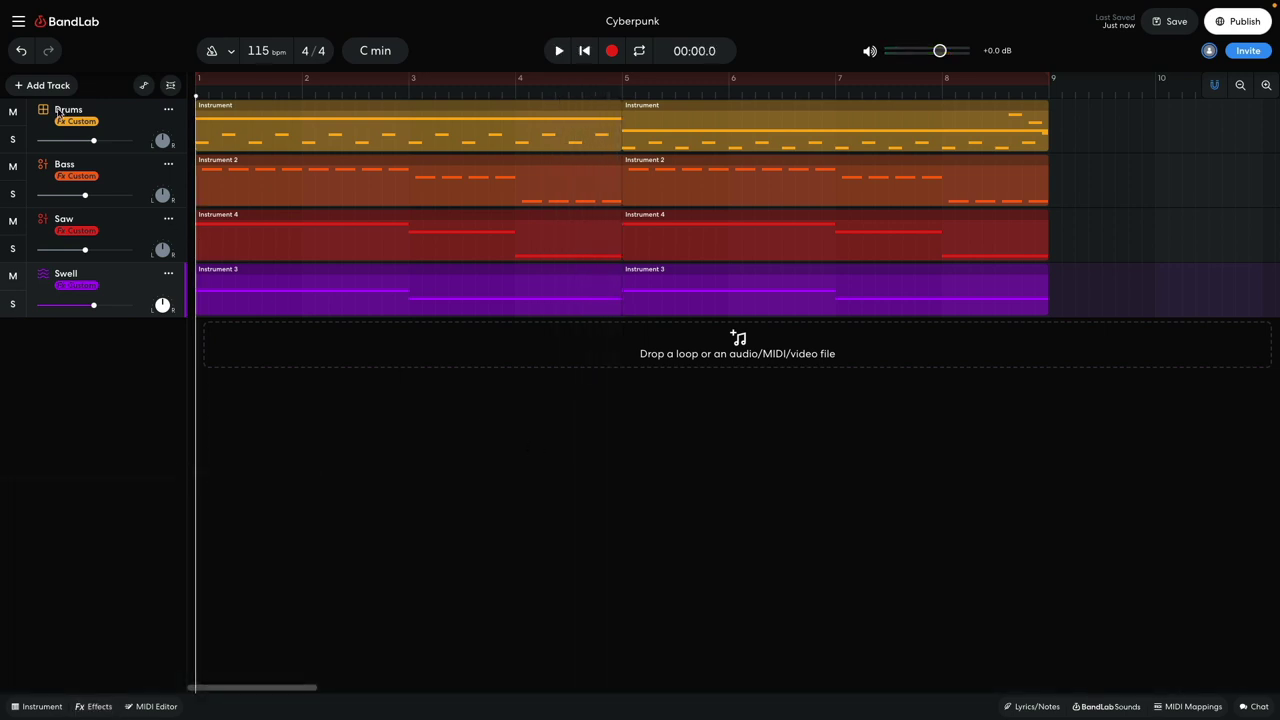
left_click(48, 86)
left_click(88, 199)
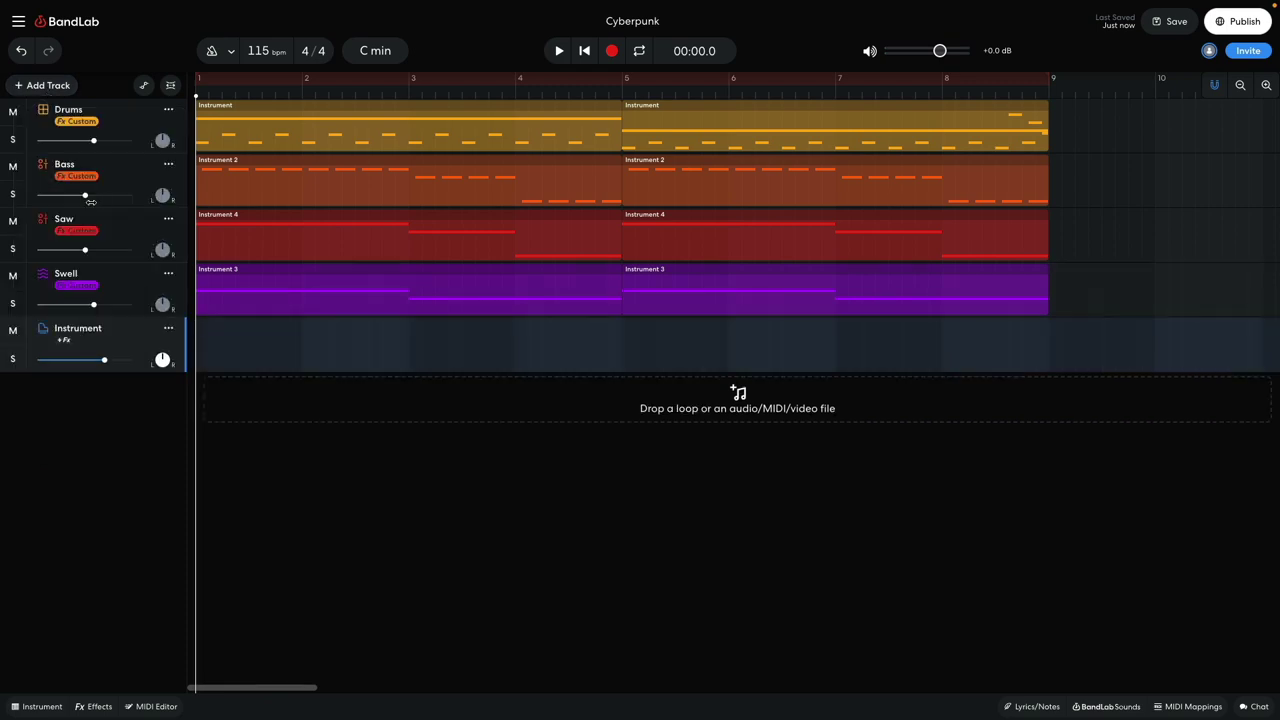
- Set the new track's instrument to City Keys from the Synths category
left_click(35, 707)
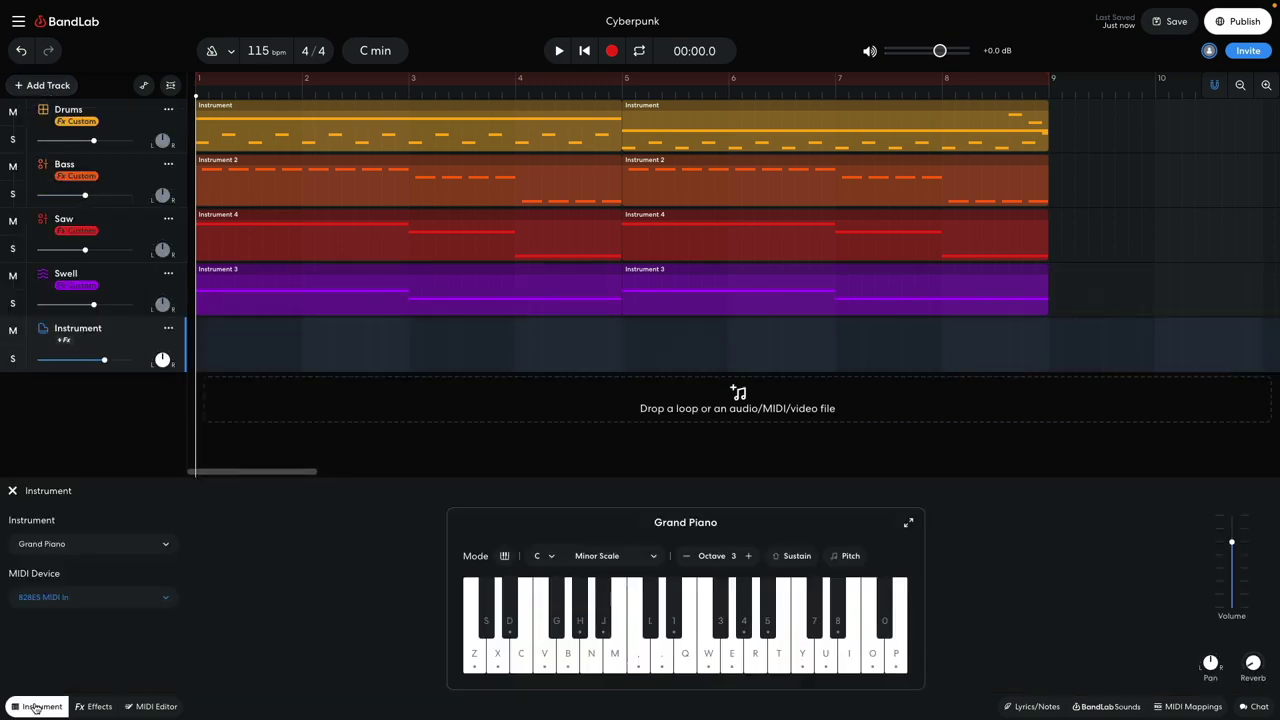
left_click(80, 547)
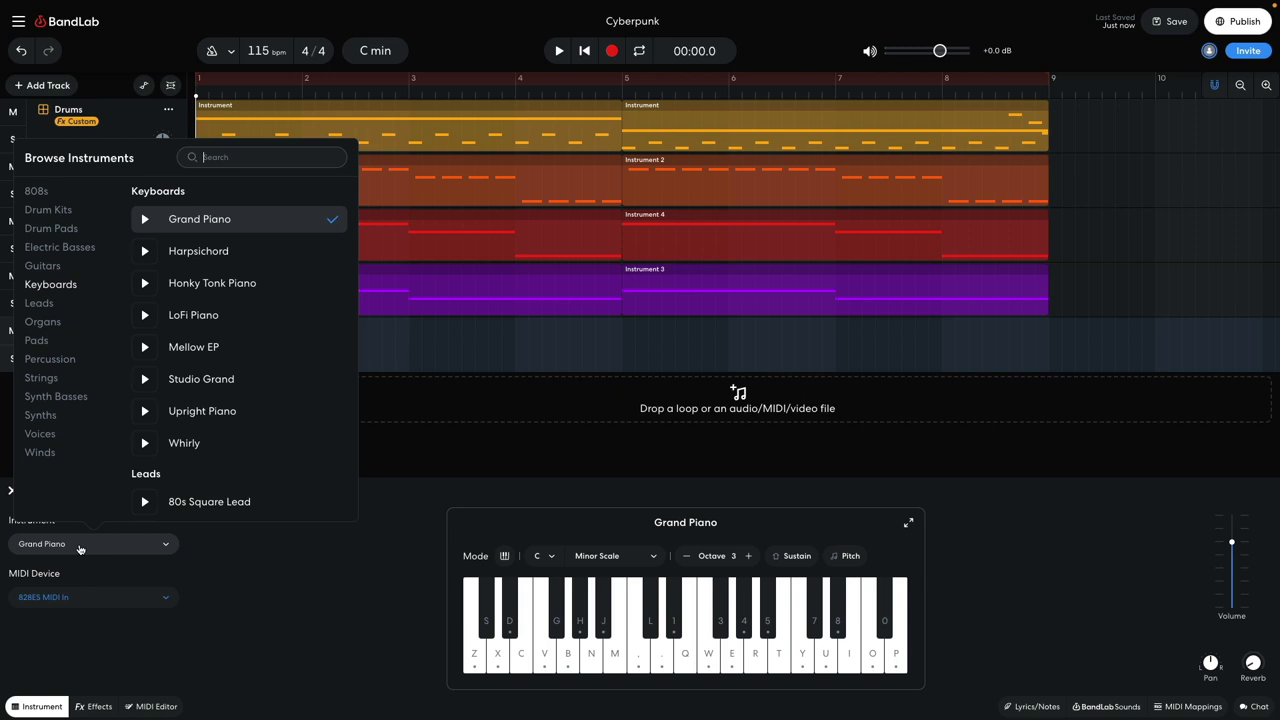
left_click(41, 415)
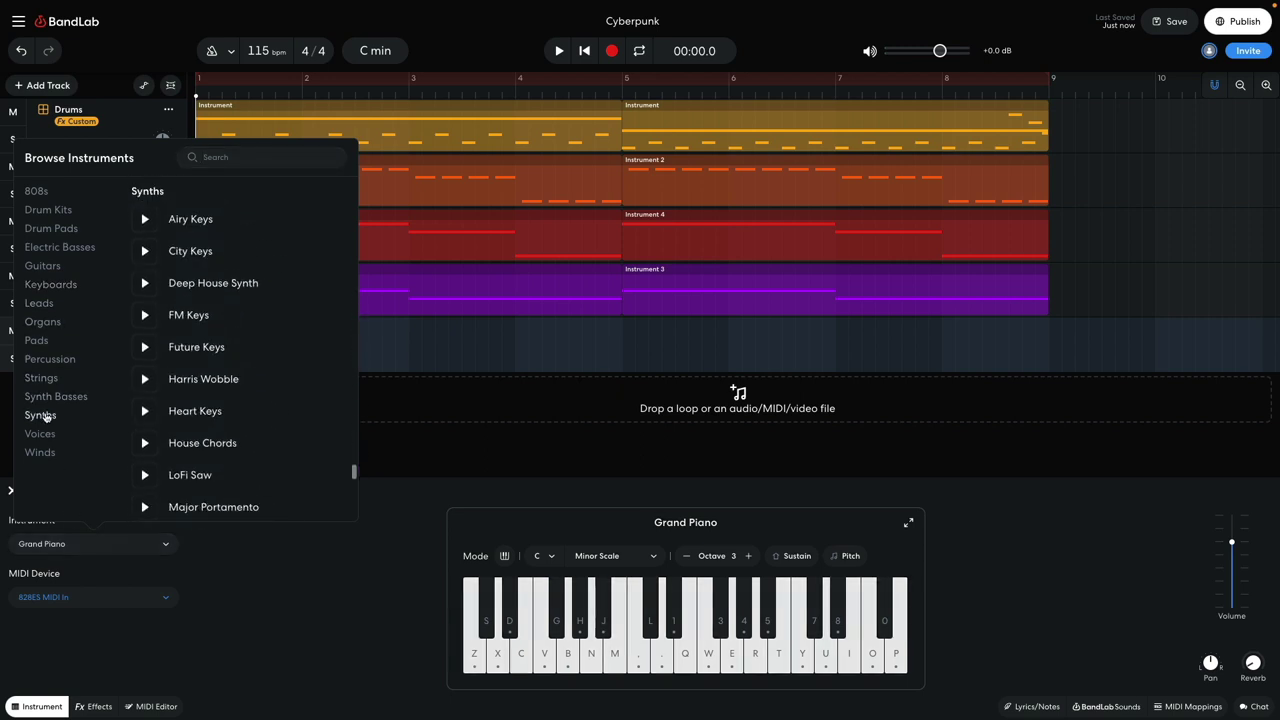
left_click(192, 252)
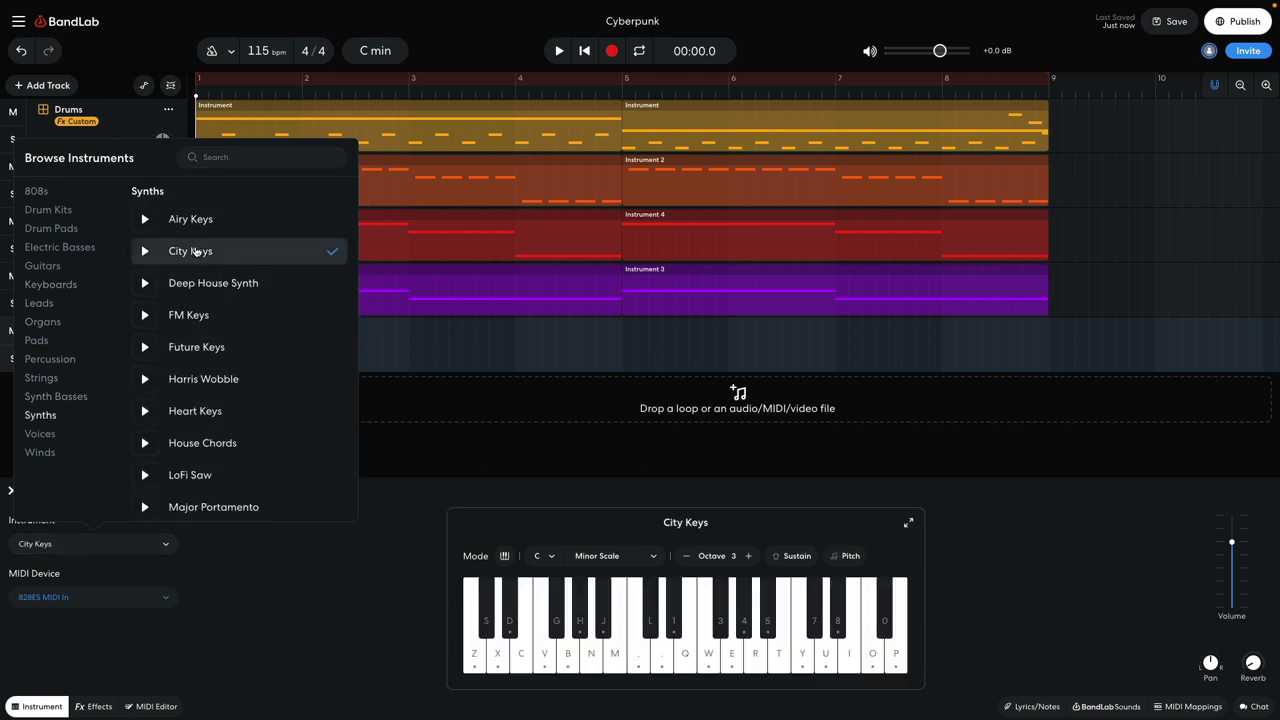
left_click(436, 442)
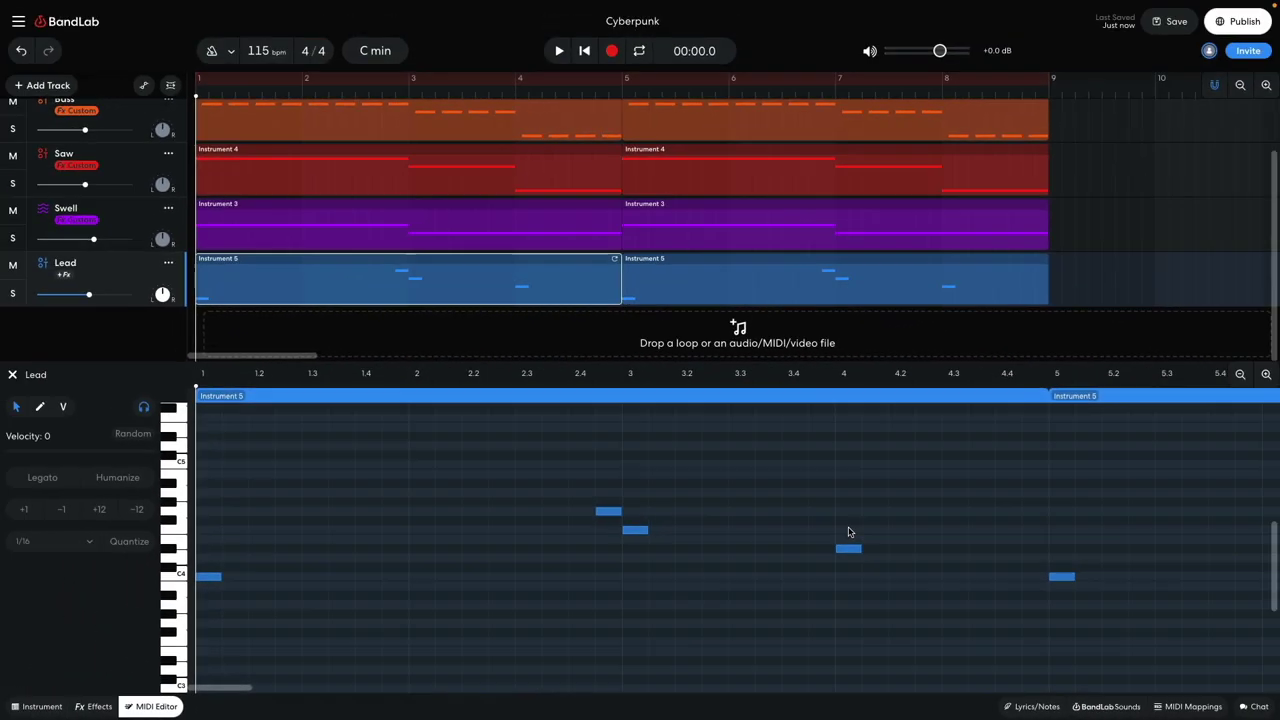
- Play and stop the beat to hear the Lead track's new looping melody
key("space")
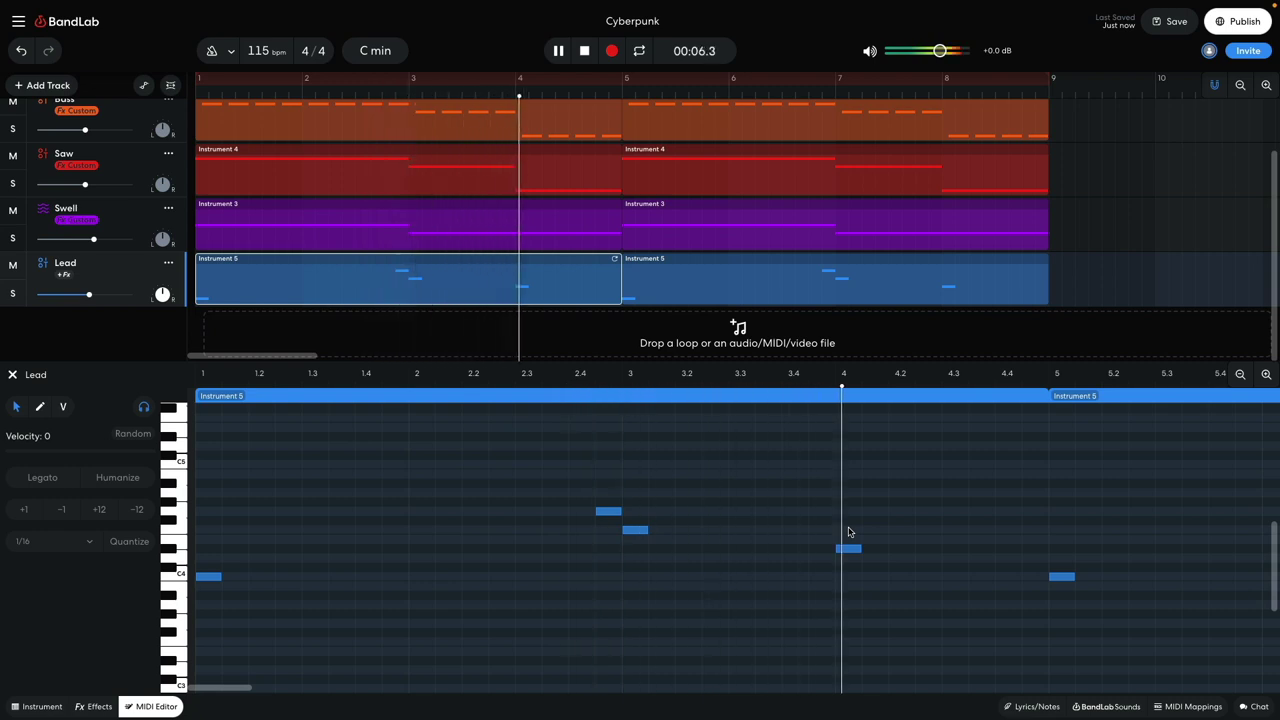
key("space")
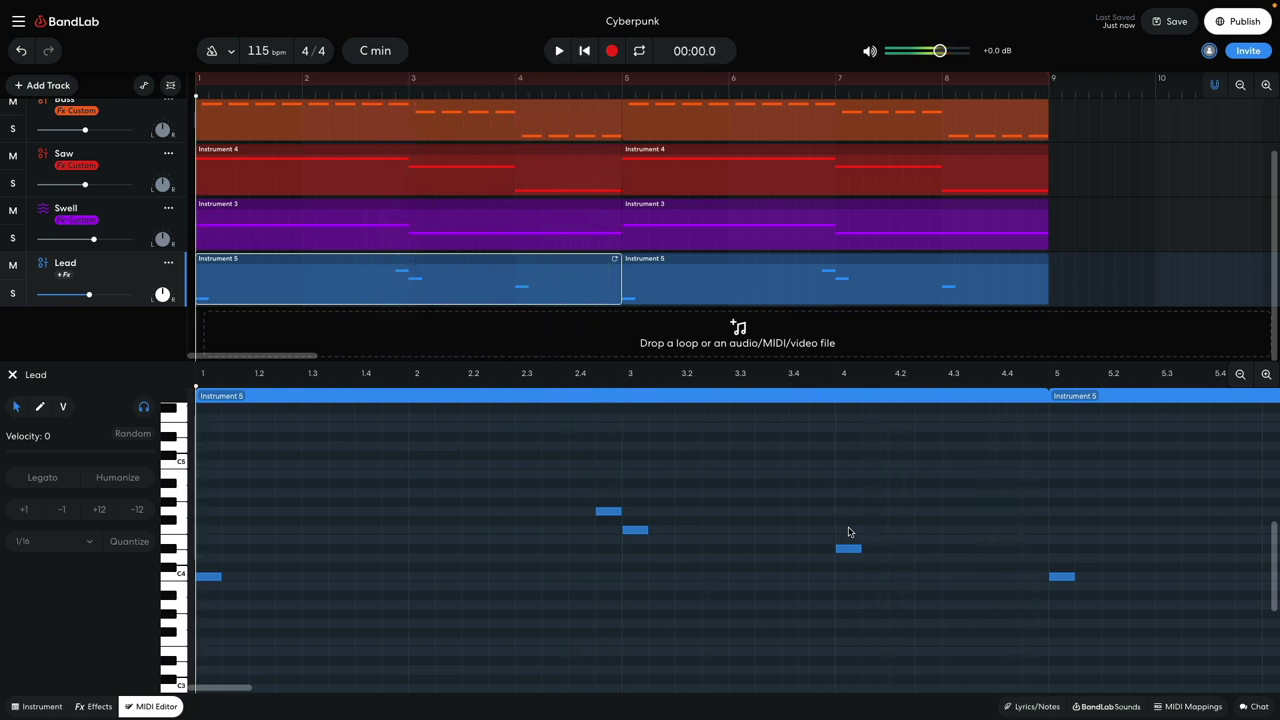
- Solo the Lead, add a 4-bit, 70% mix Bitcrusher with low intensity, and start playback
key("s")
key("e")
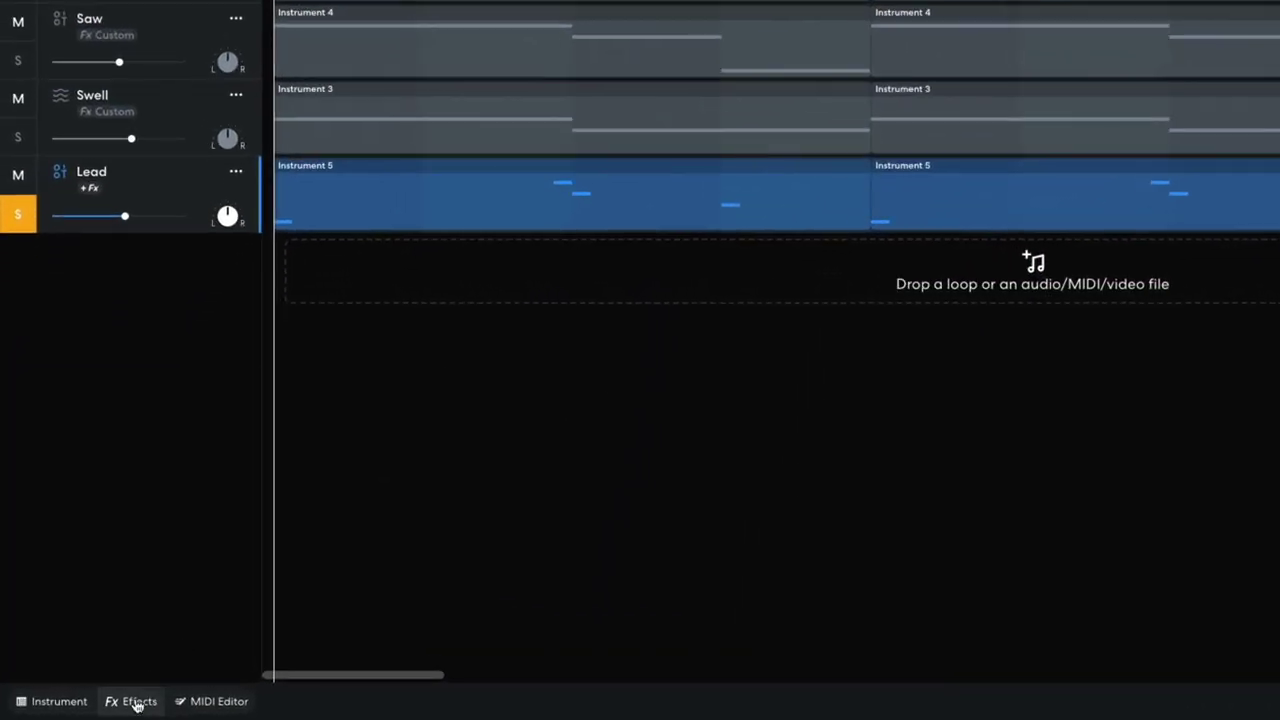
left_click(98, 706)
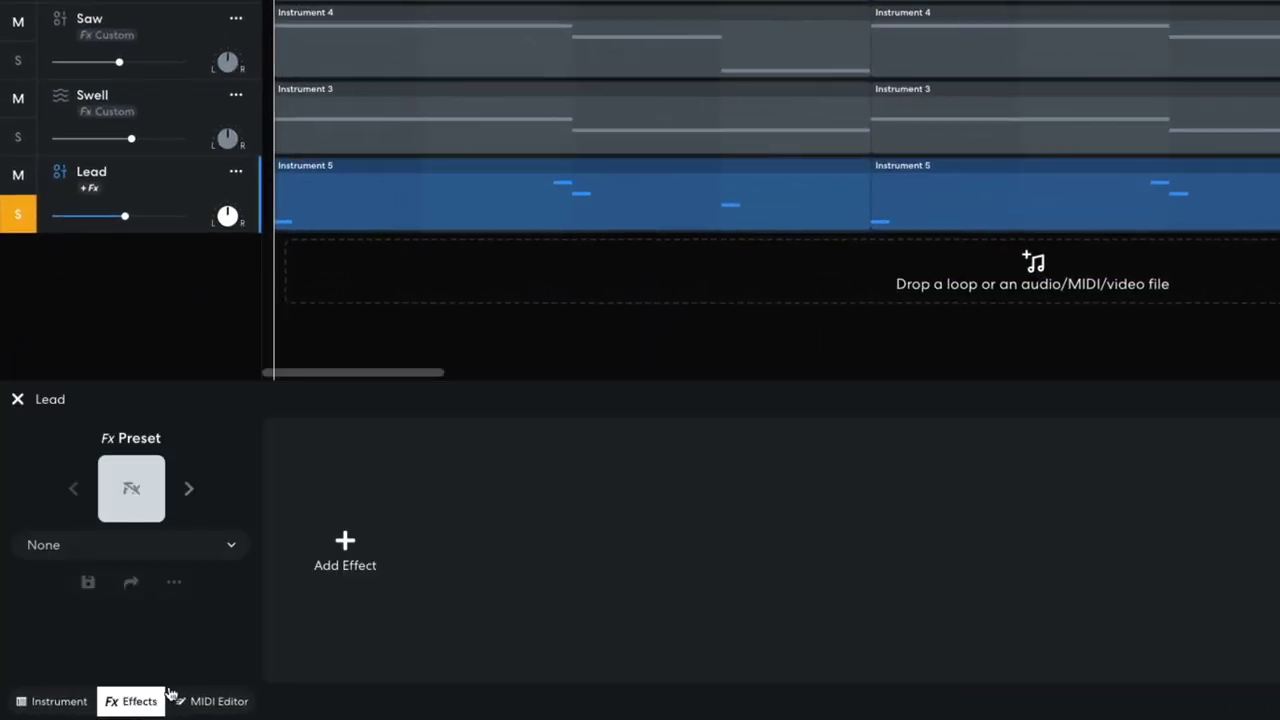
left_click(337, 557)
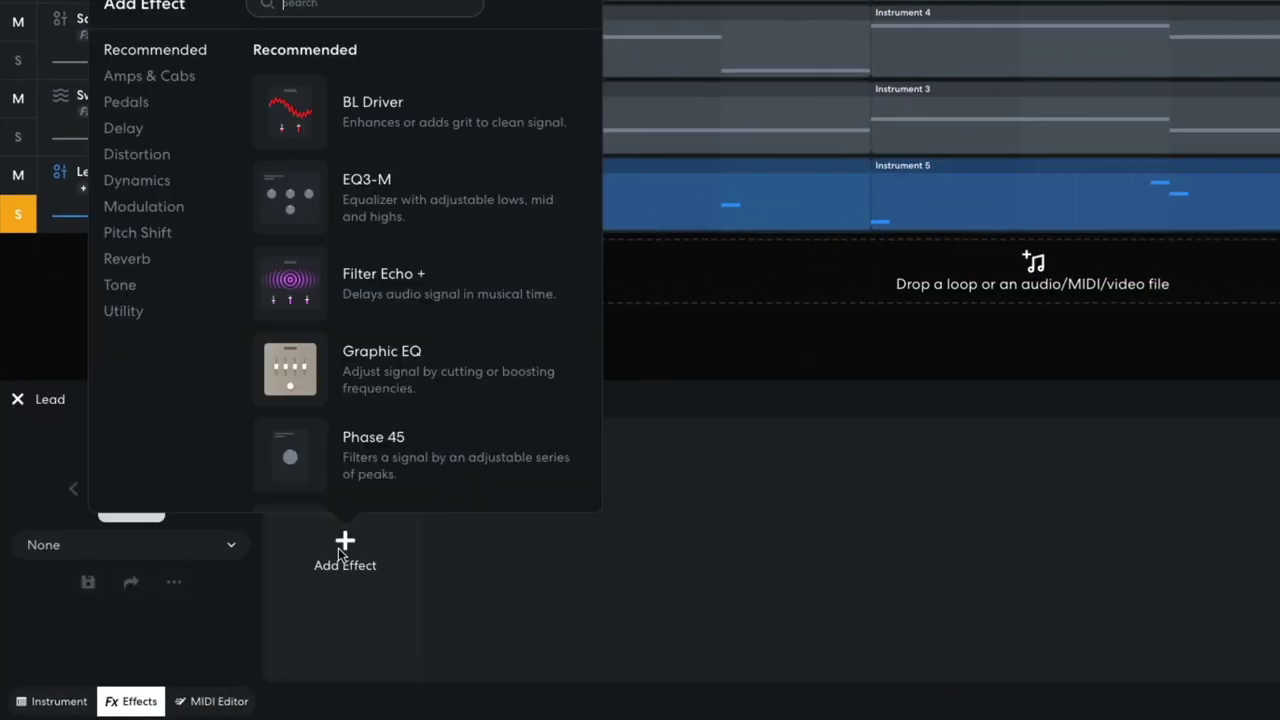
left_click(136, 156)
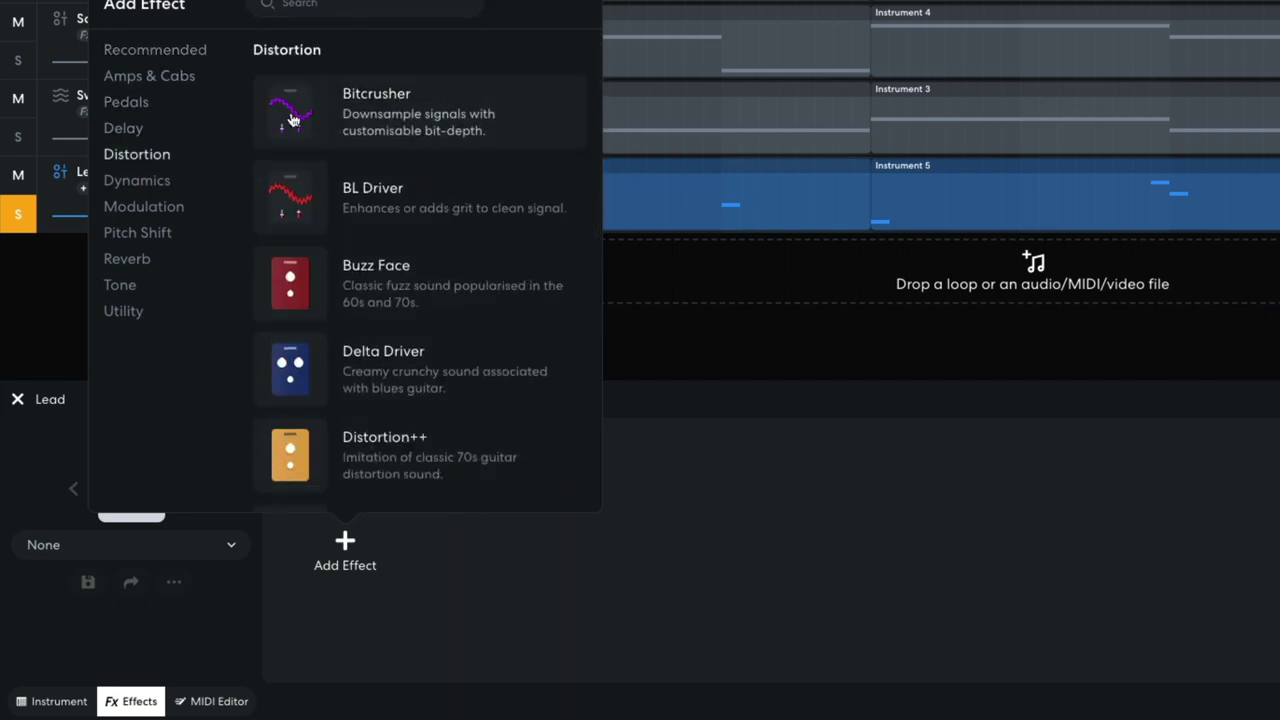
left_click(291, 115)
mouse_move(388, 538)
left_mouse_down()
mouse_move(390, 585)
mouse_move(390, 540)
left_mouse_up()
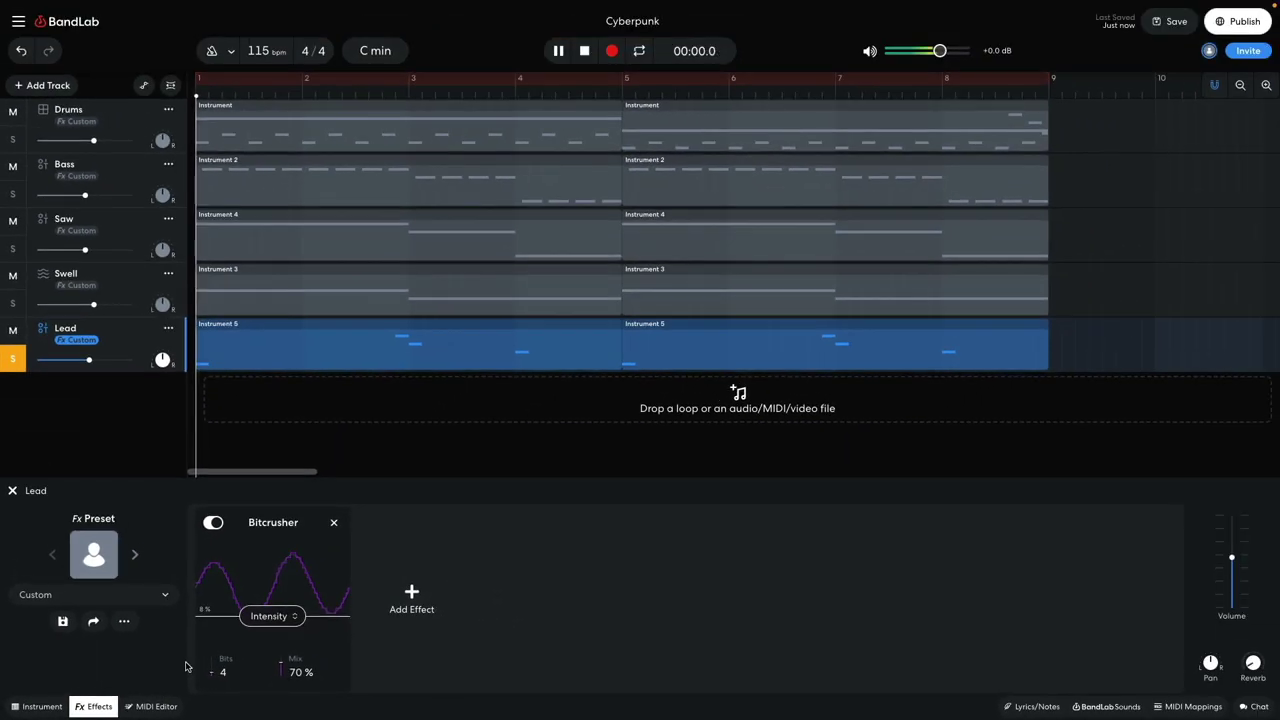
key("space")
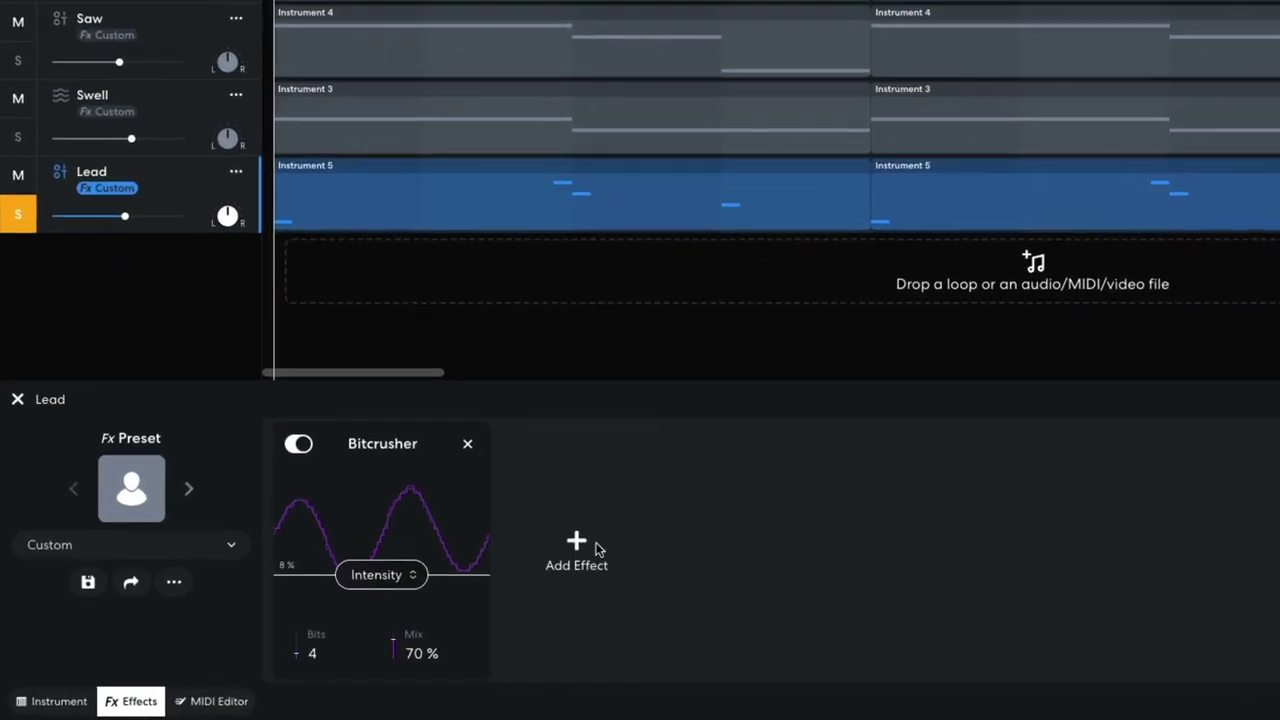
- Add Chorus Ensemble after the Bitcrusher on the Lead track, then stop playback
left_click(411, 597)
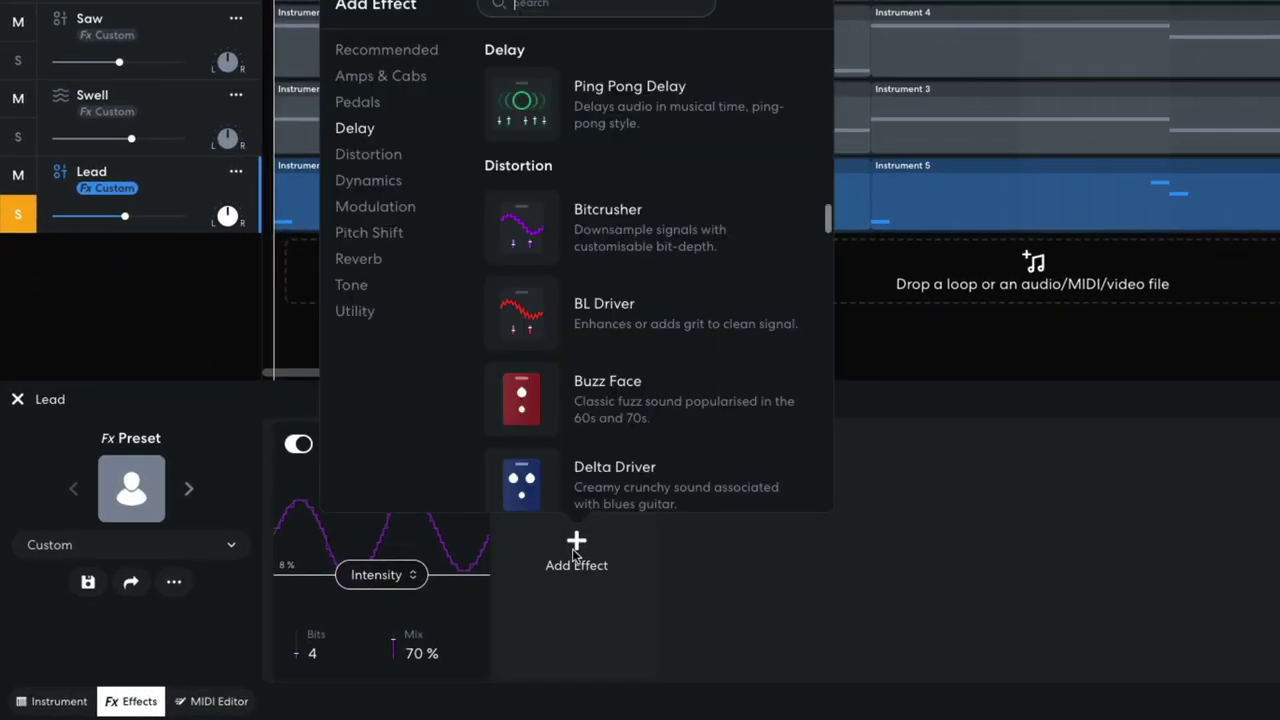
left_click(378, 207)
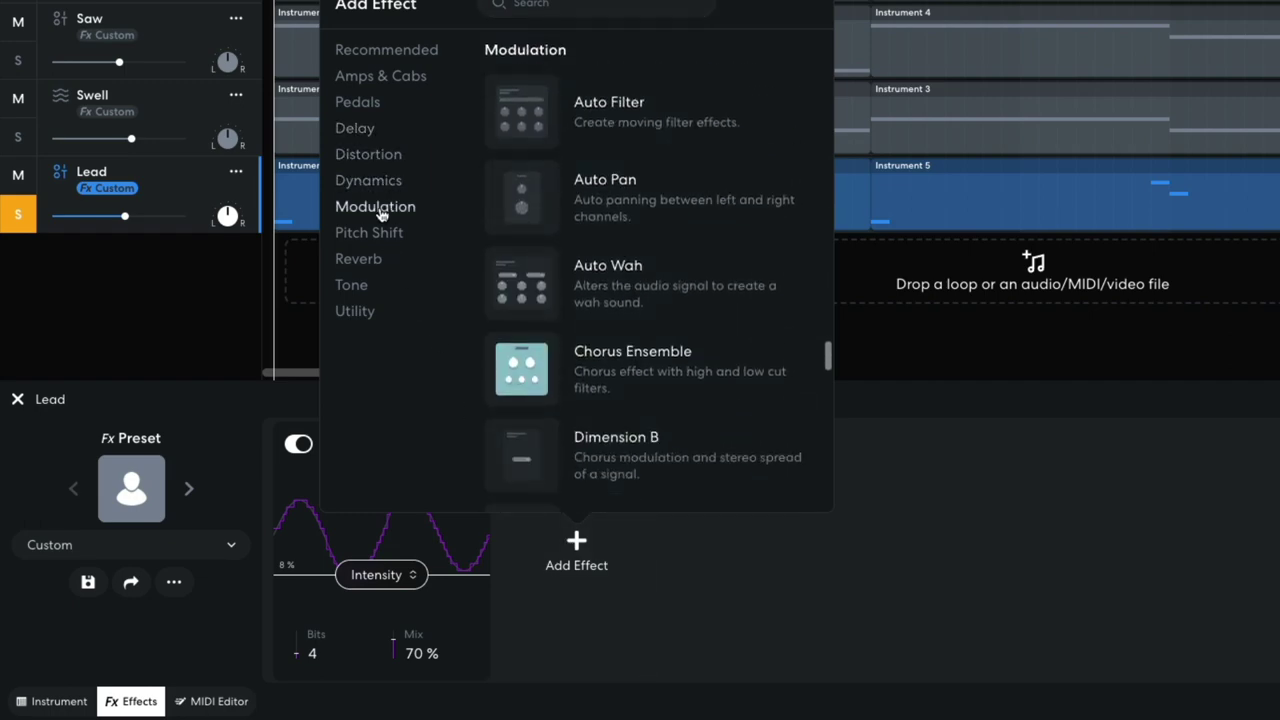
left_click(596, 356)
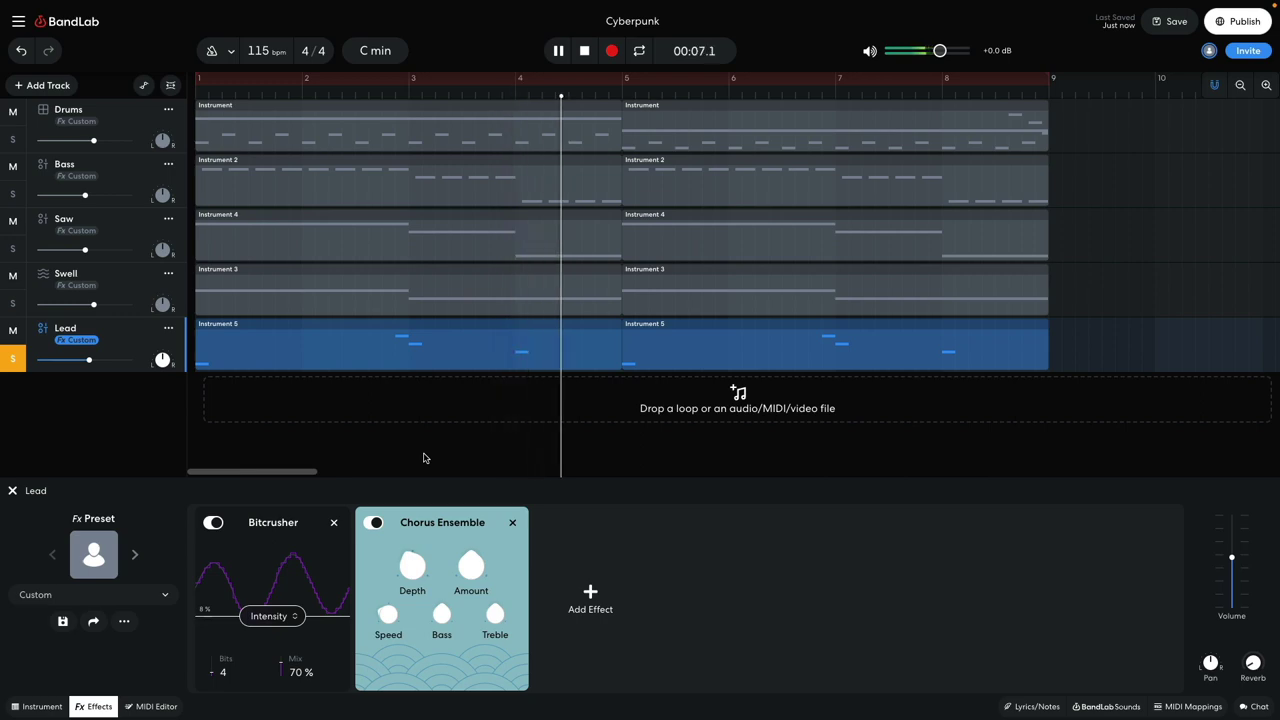
key("space")
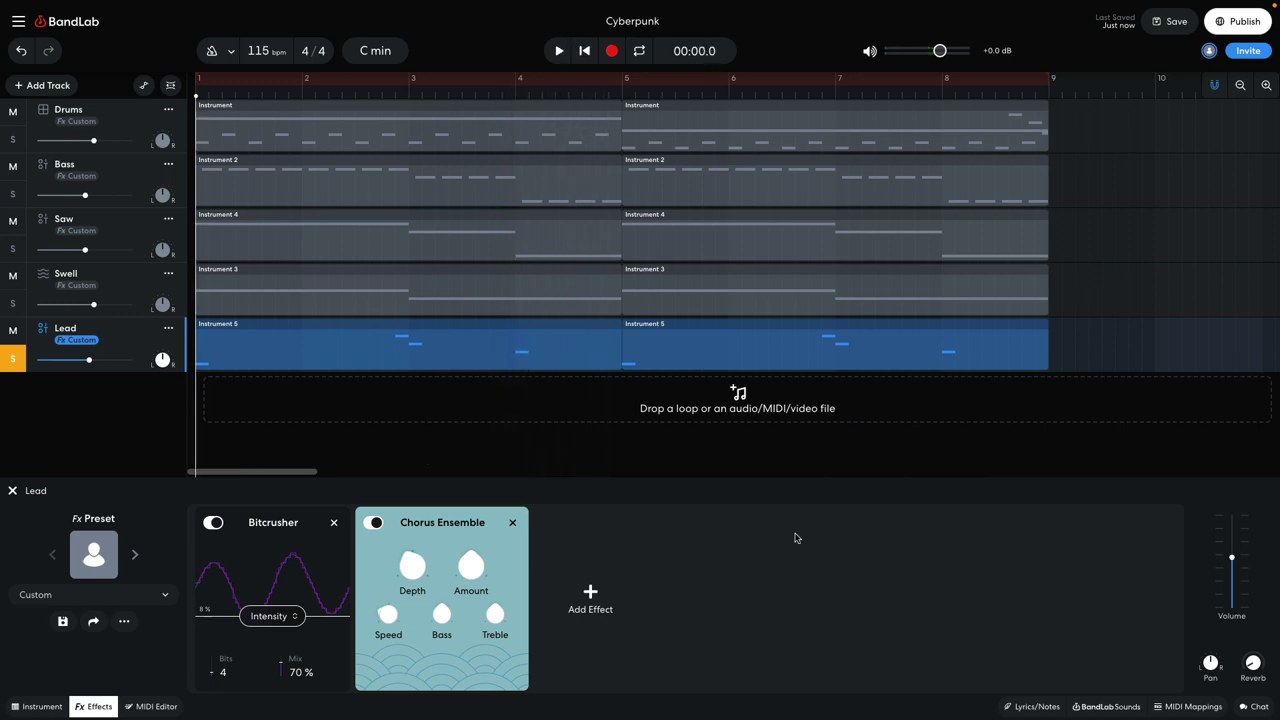
- Append a Ping Pong Delay after the Chorus Ensemble on the Lead chain, then stop playback
left_click(590, 596)
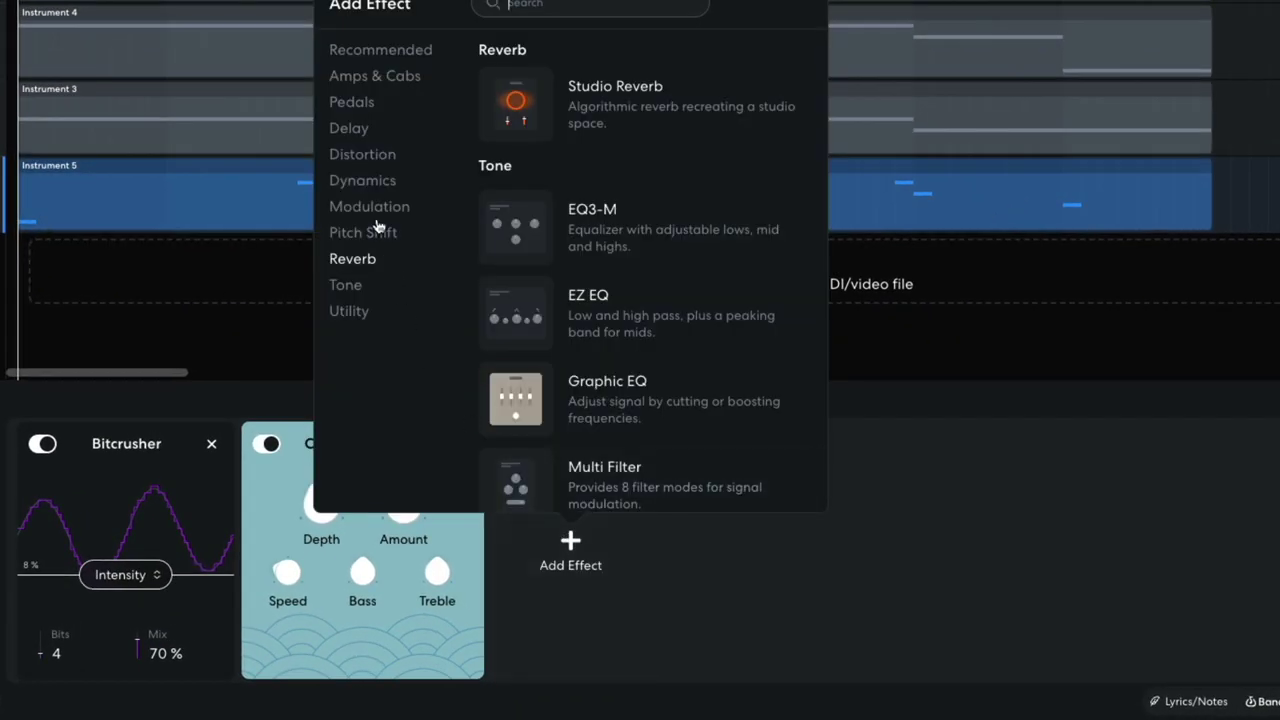
left_click(350, 128)
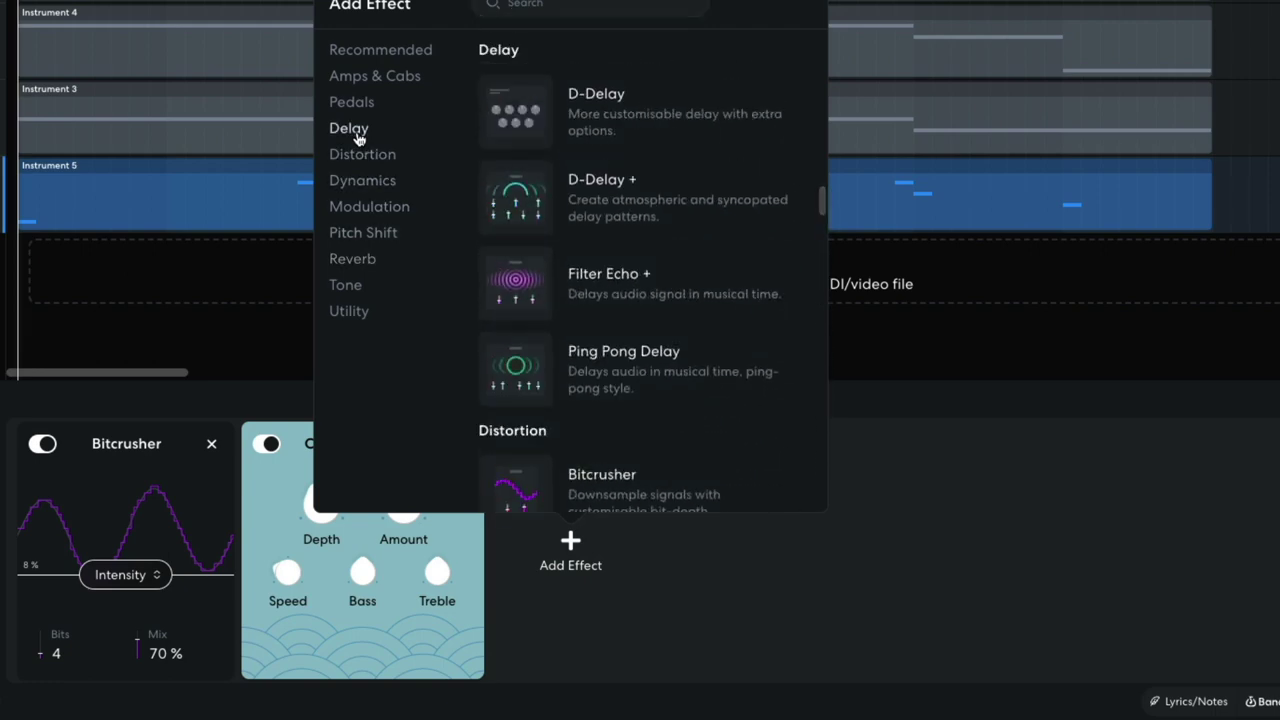
left_click(515, 368)
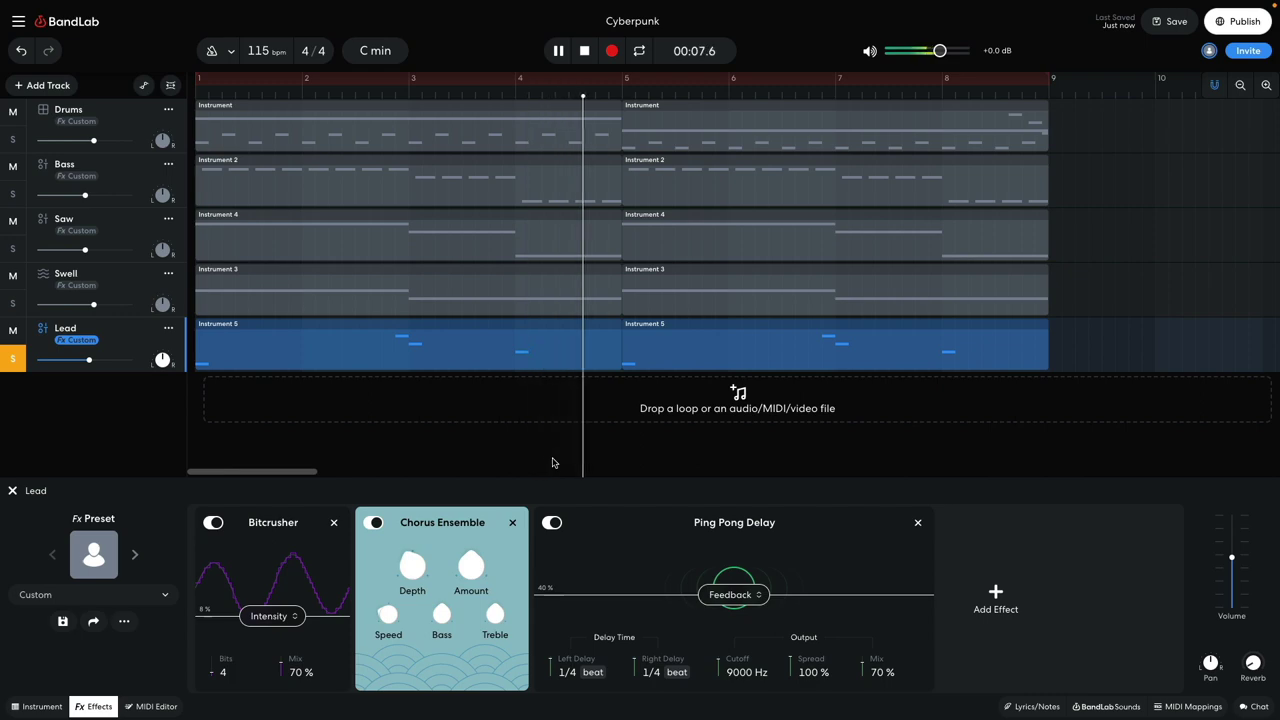
key("space")
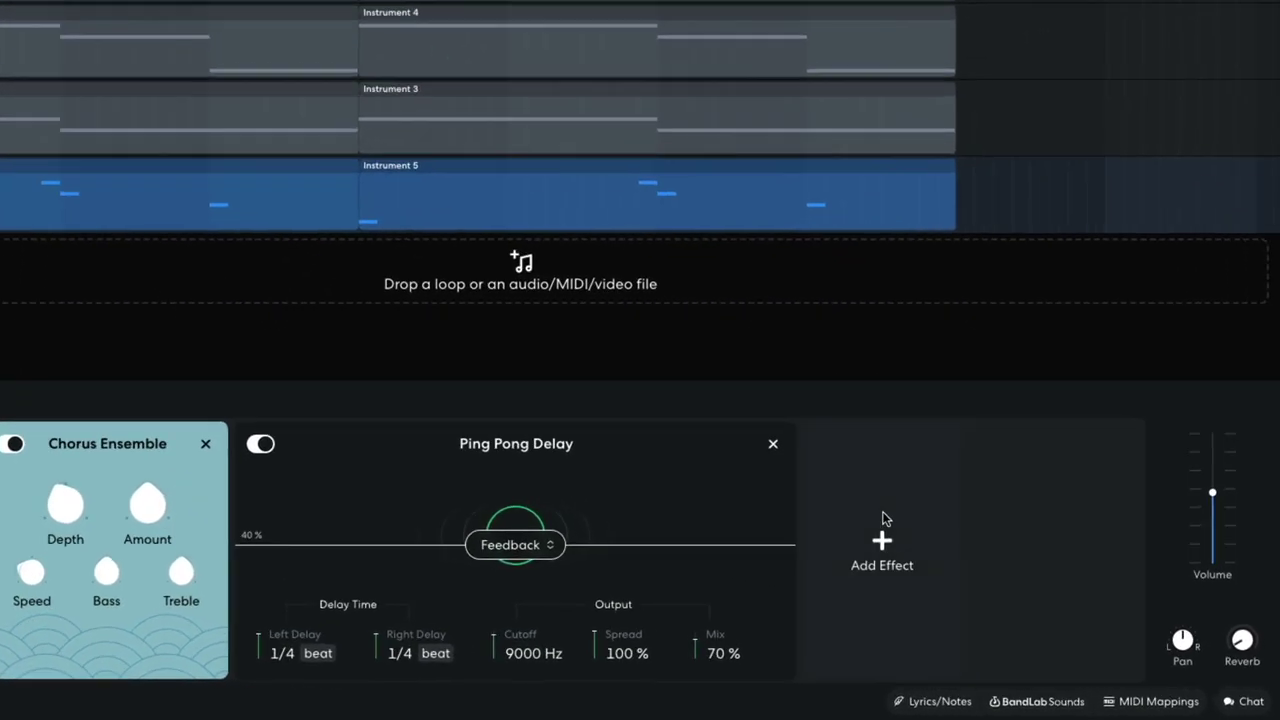
- End the Lead chain with a Studio Reverb at 78% mix and 100% size, then audition it
left_click(998, 588)
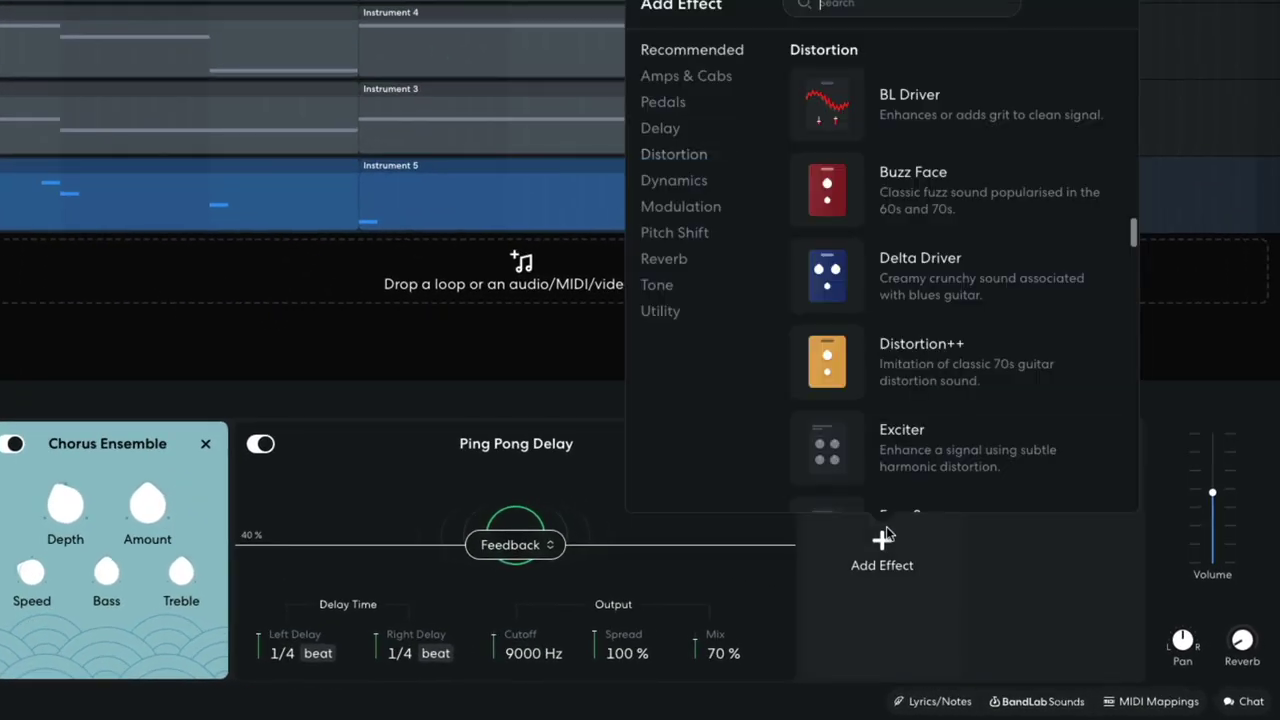
left_click(686, 266)
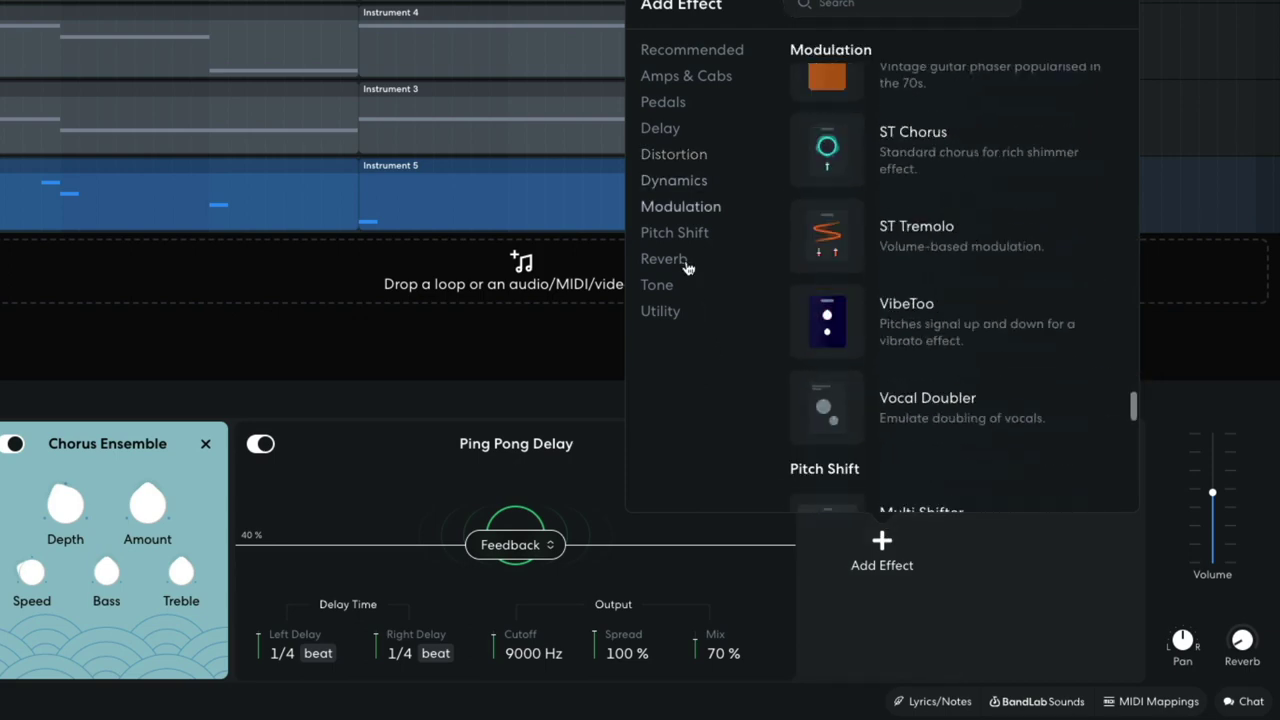
left_click(829, 280)
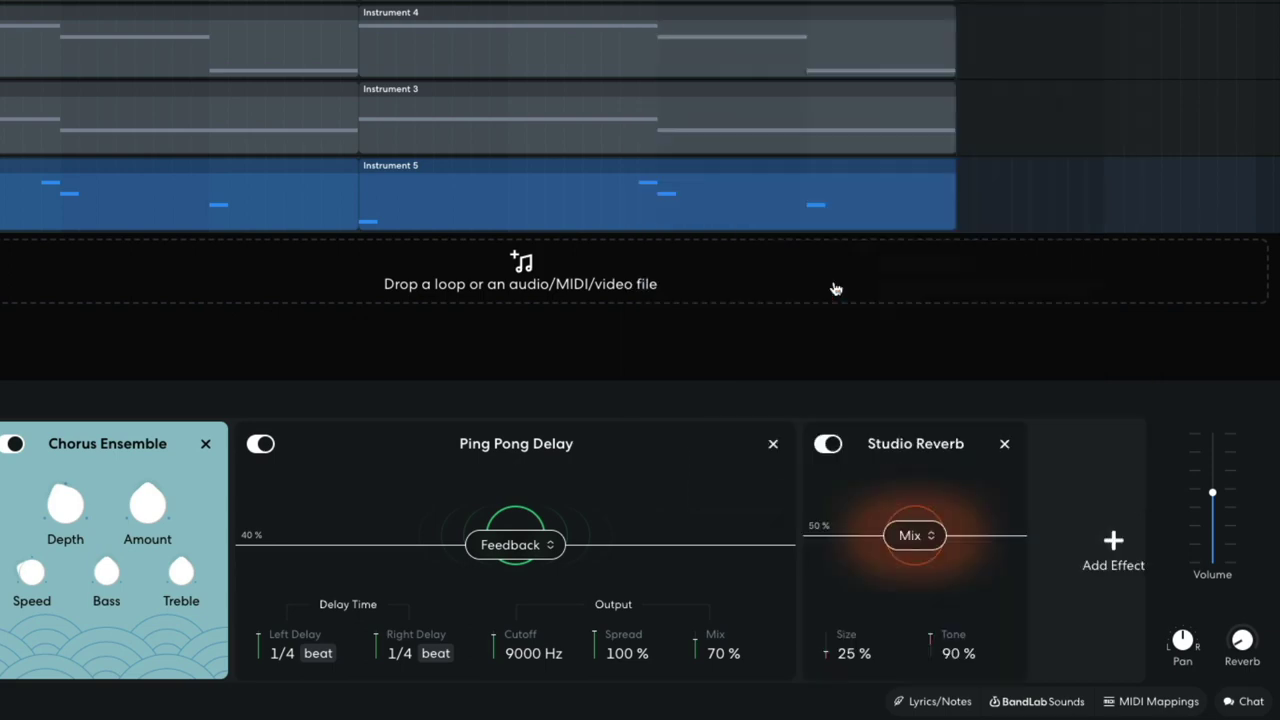
left_click_drag(904, 519, 905, 514)
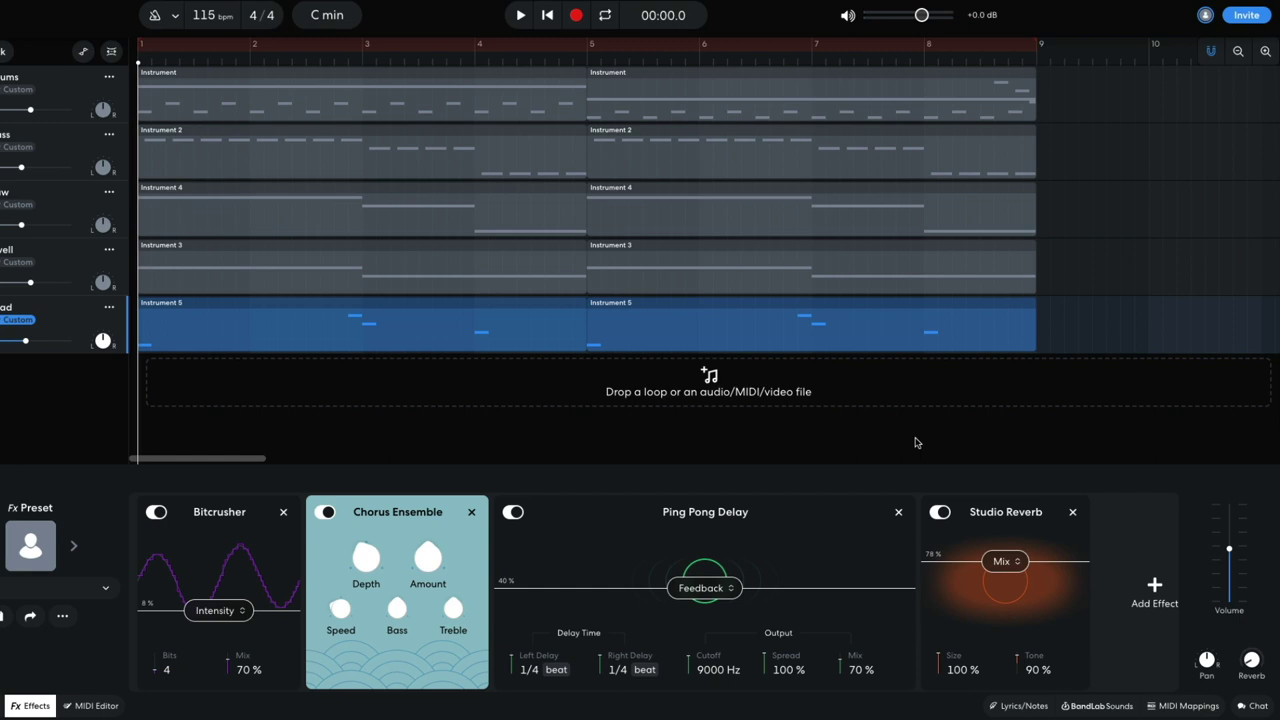
key("space")
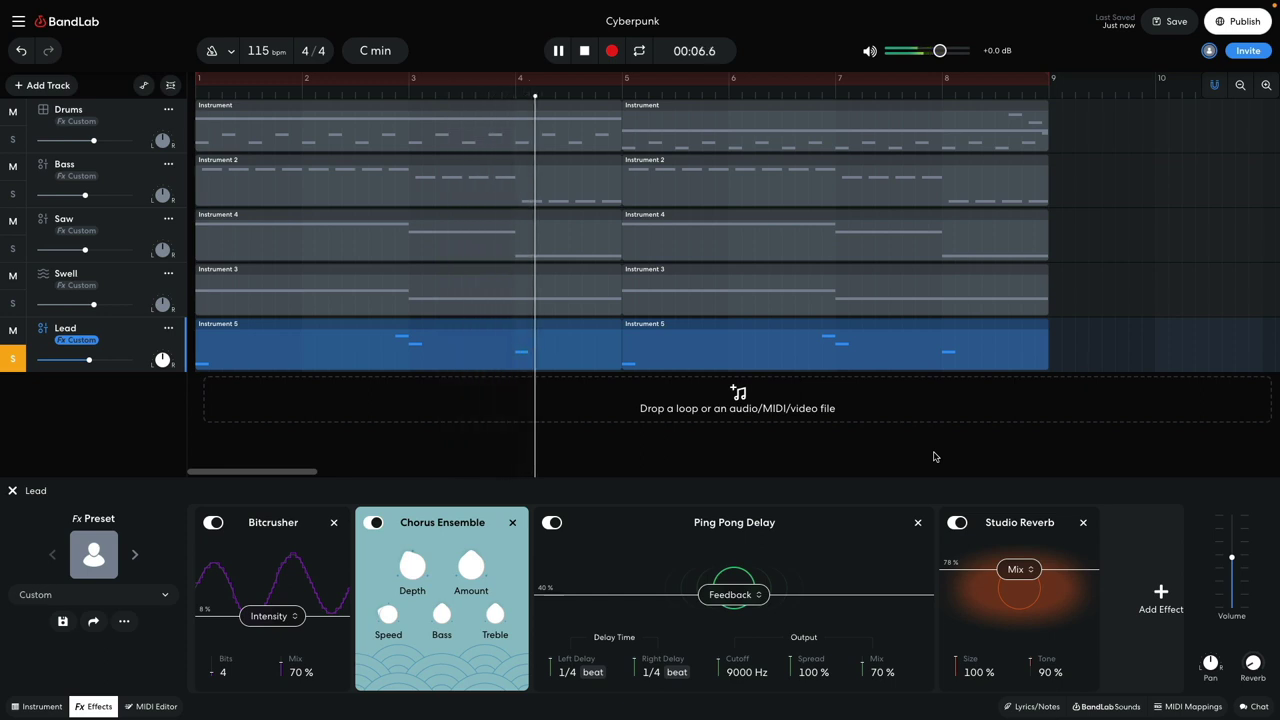
key("space")
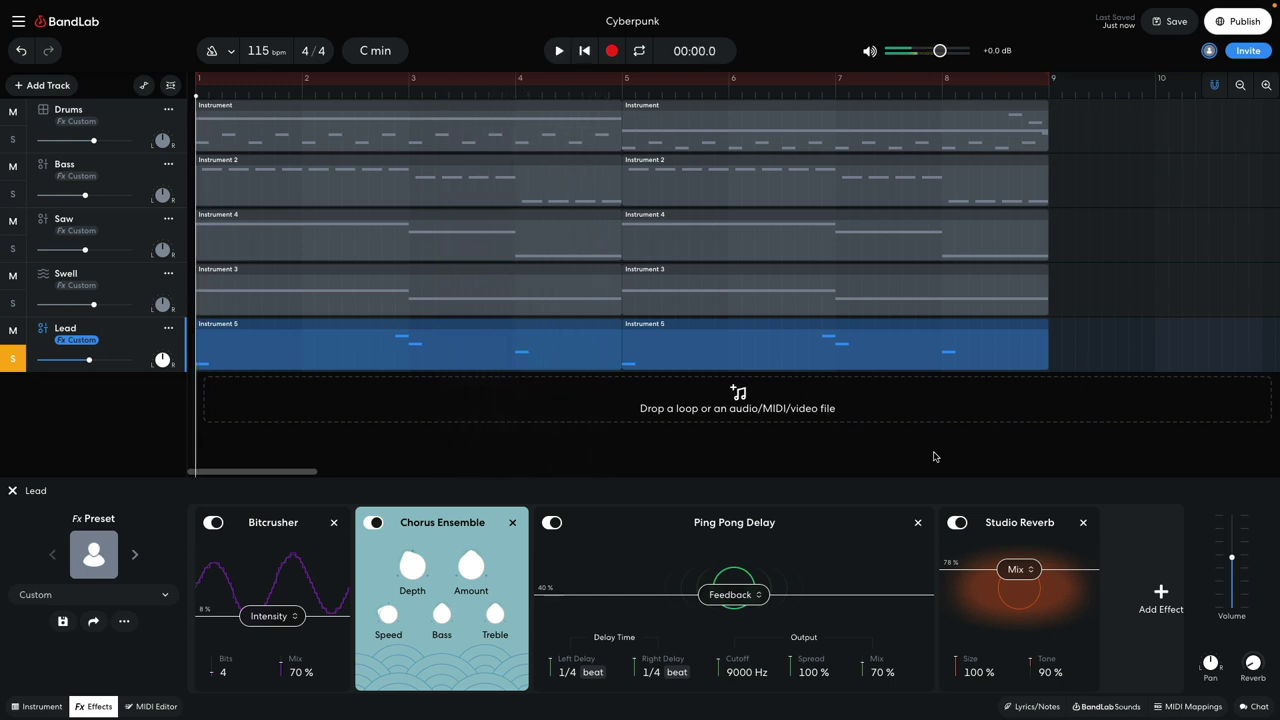
- Unsolo the Lead, play the full beat once, and close the Lead effects panel
left_click(14, 360)
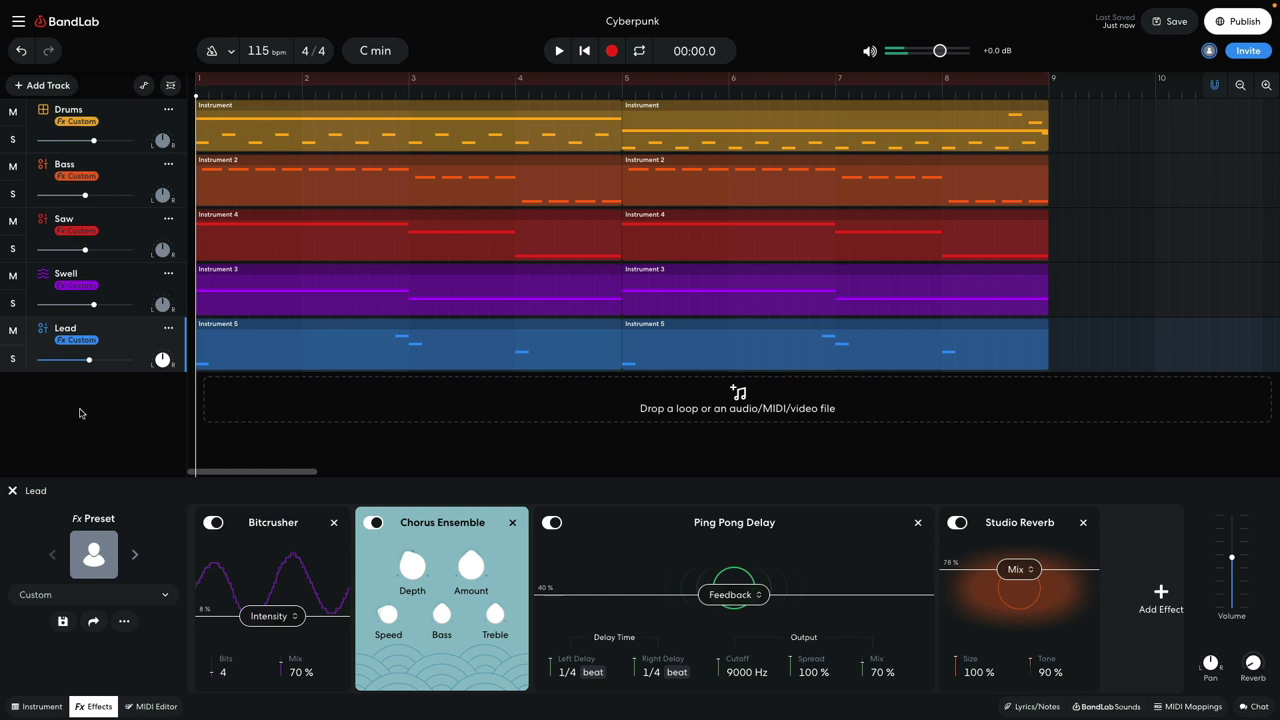
key("space")
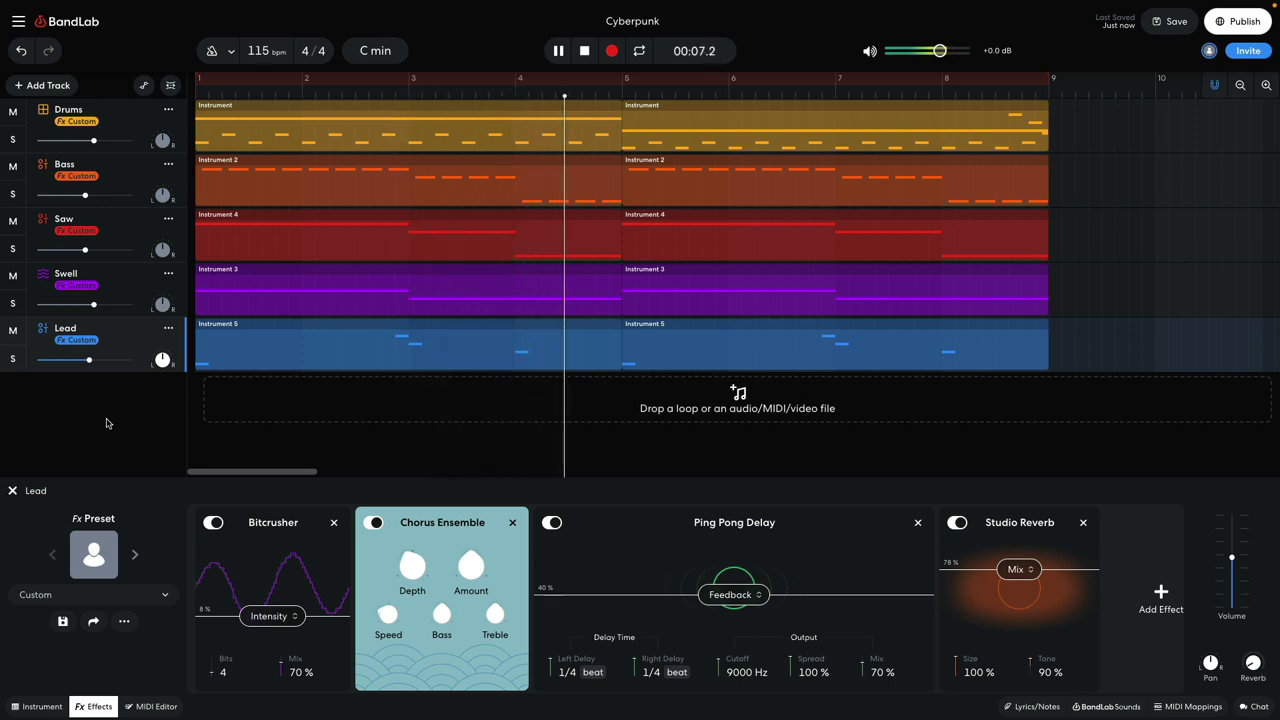
key("space")
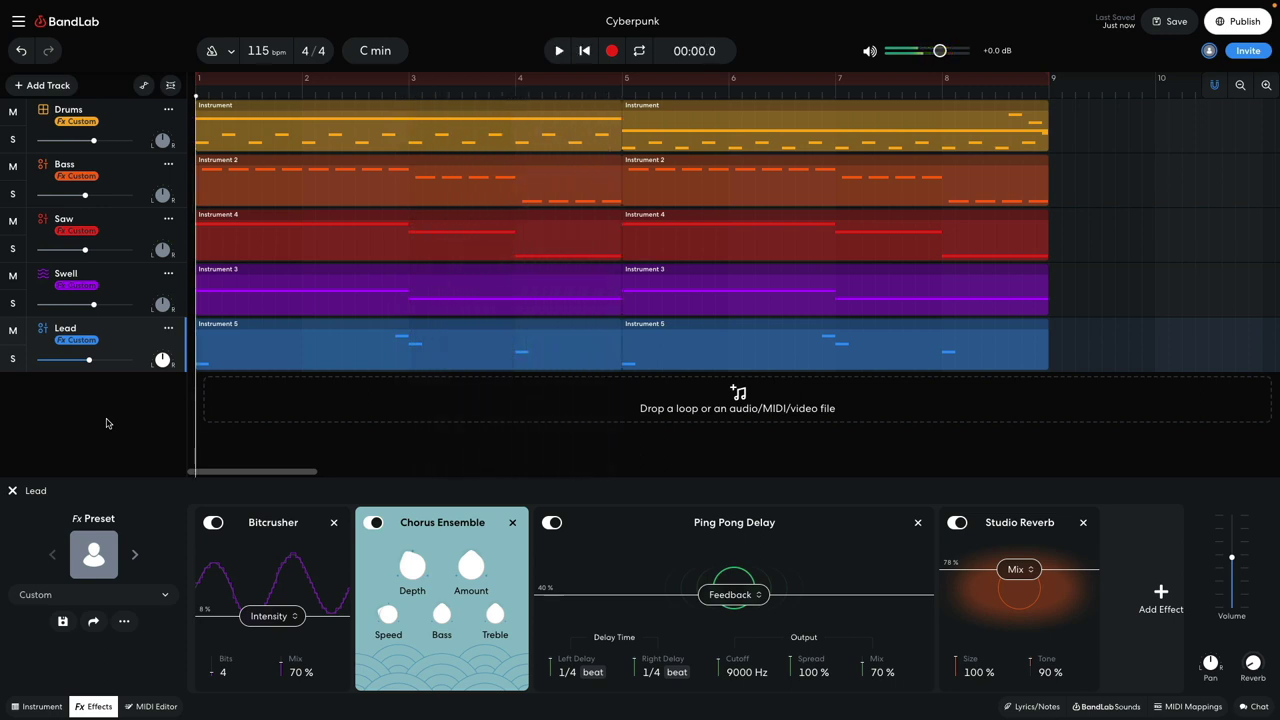
key("Escape")
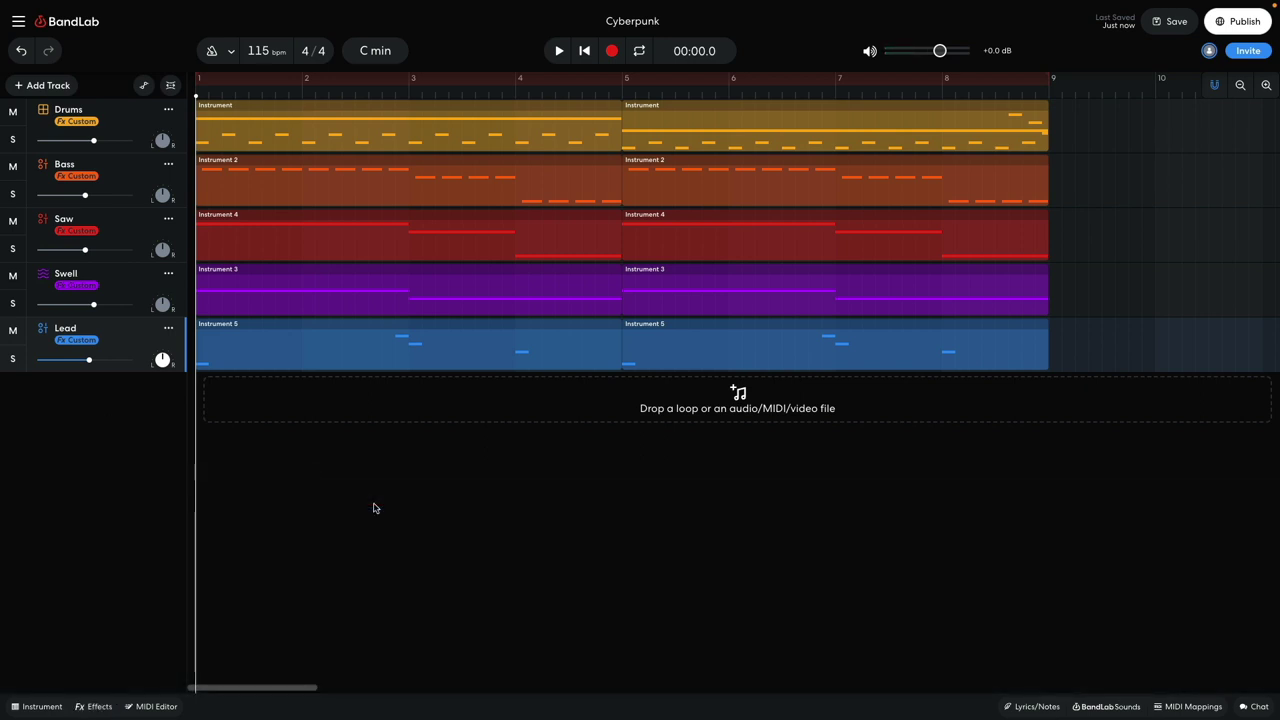
- Add a virtual instrument track with the Kaytran Pad sound at about -5.9 dB
left_click(58, 87)
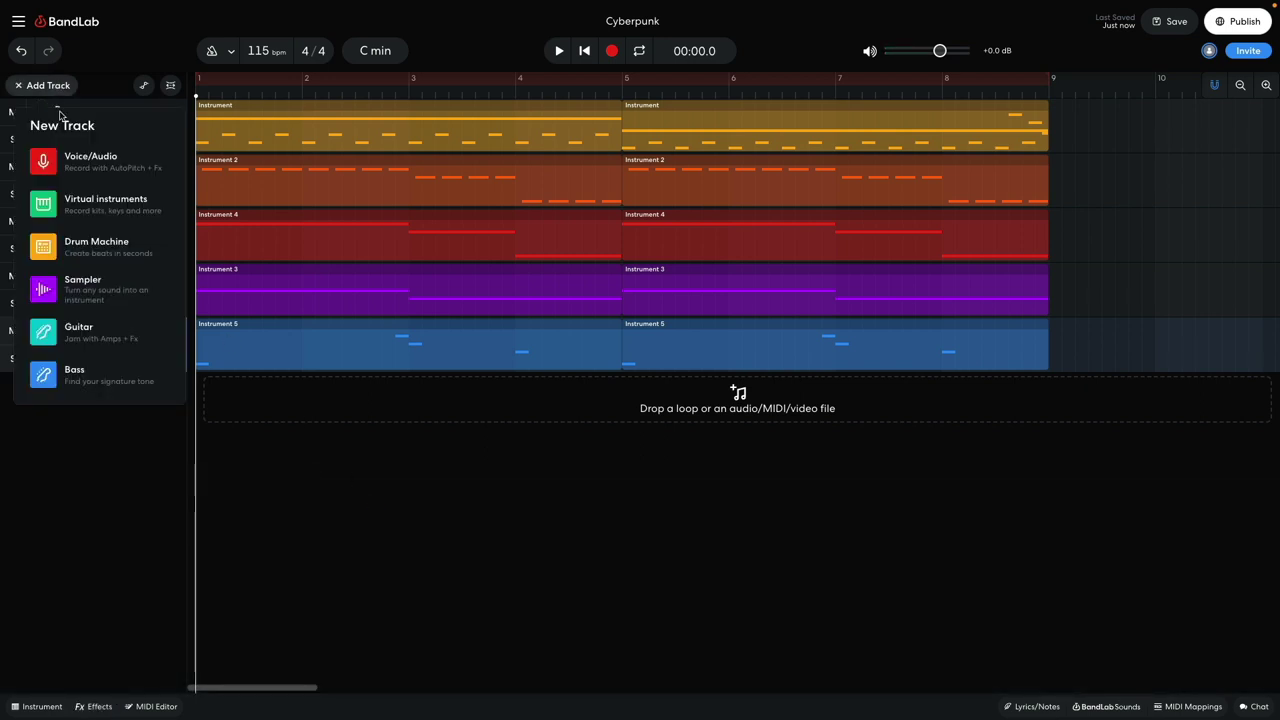
left_click(81, 202)
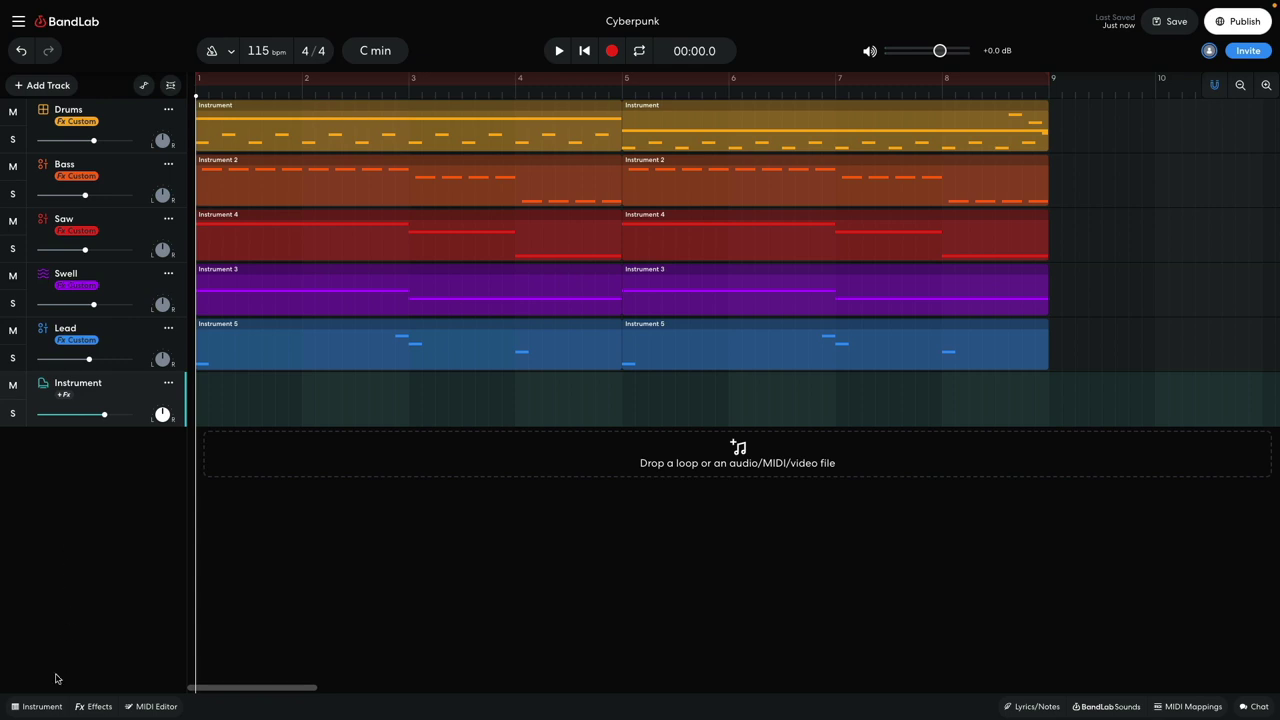
left_click(46, 707)
left_click(65, 545)
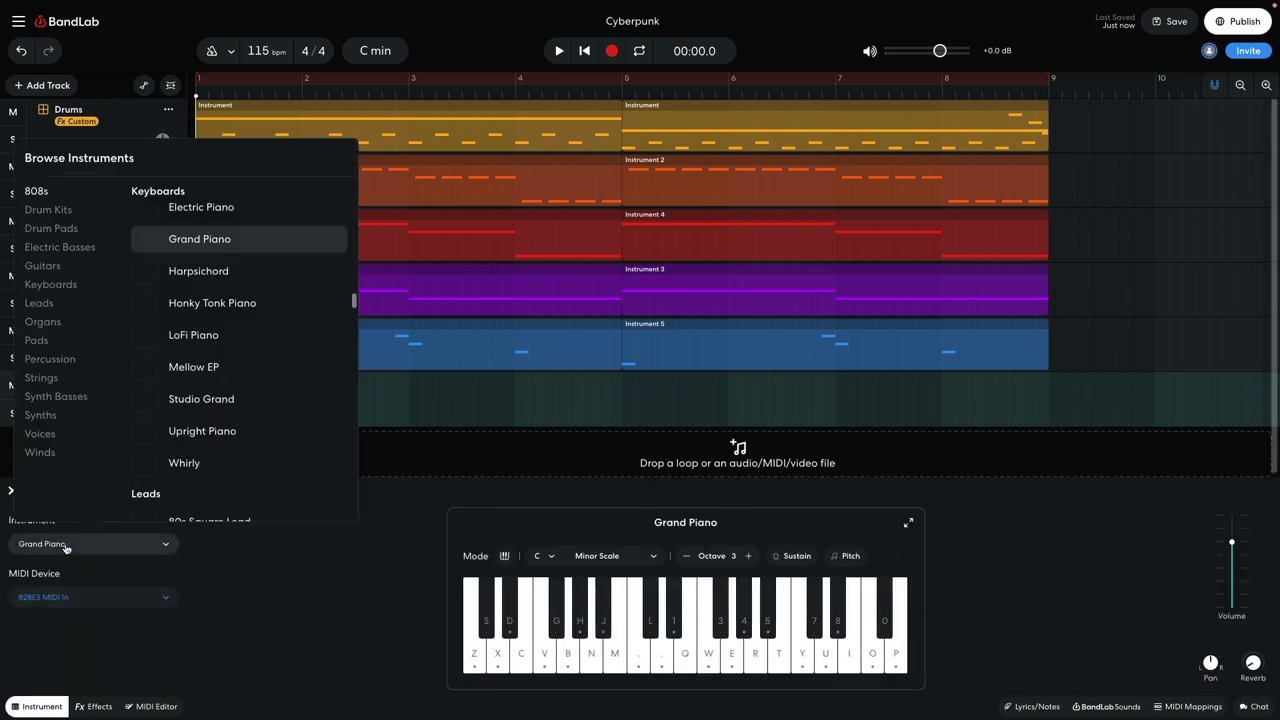
left_click(36, 341)
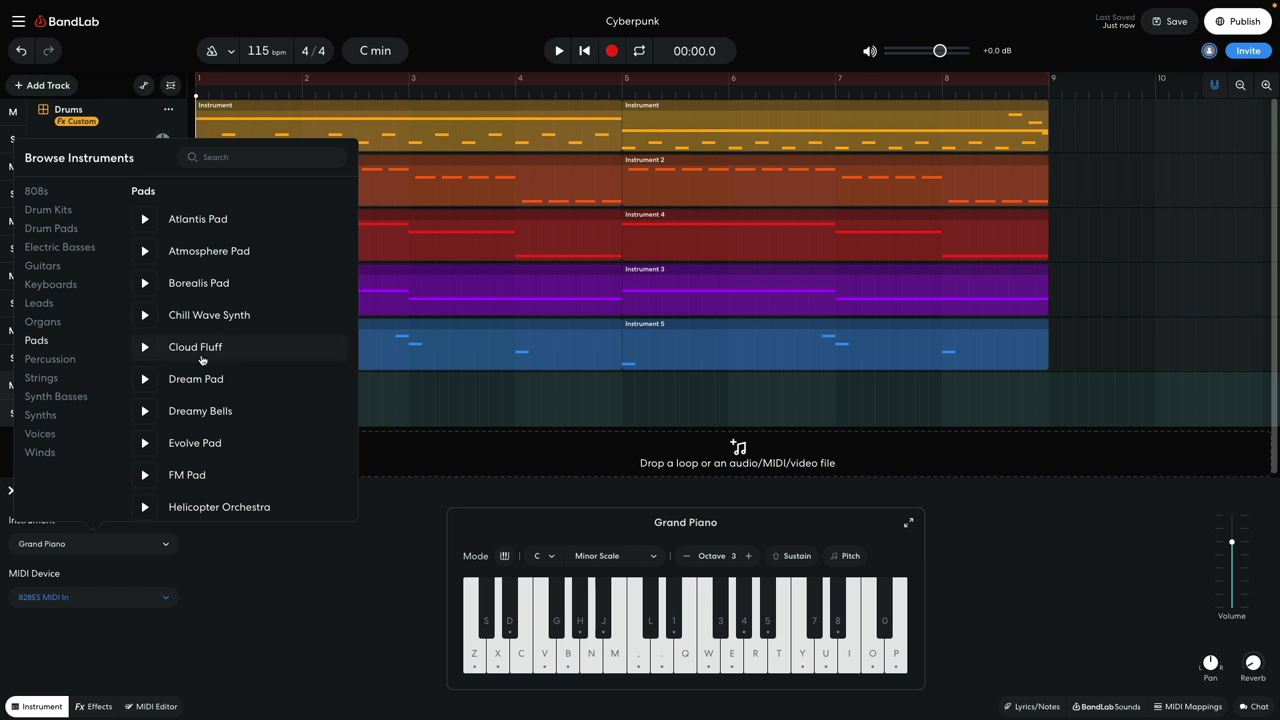
scroll(201, 360, "down", 2)
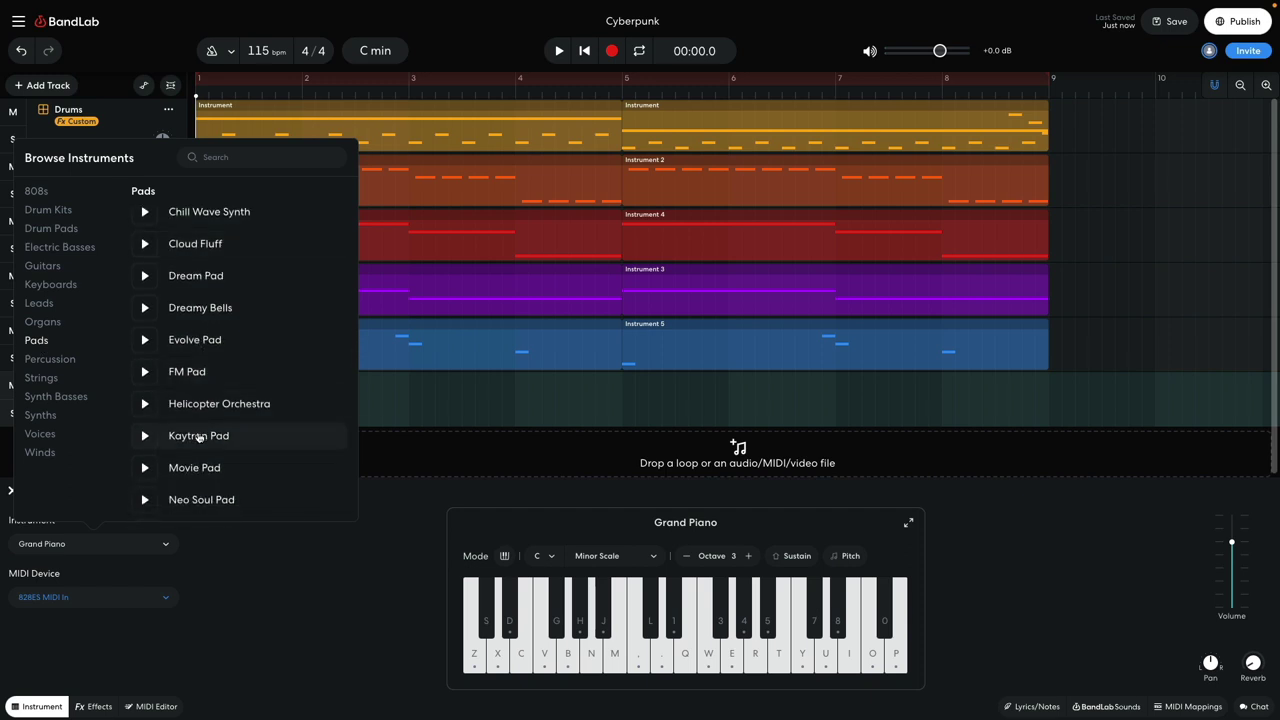
left_click(199, 437)
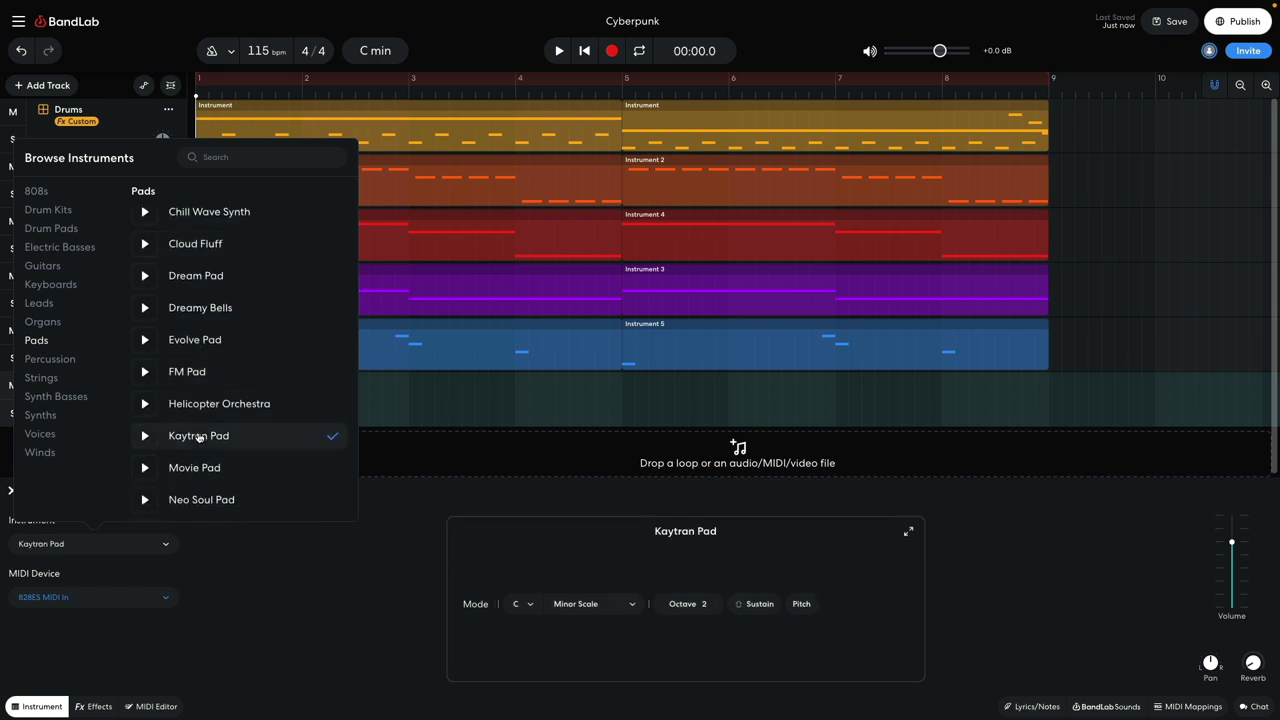
left_click(285, 624)
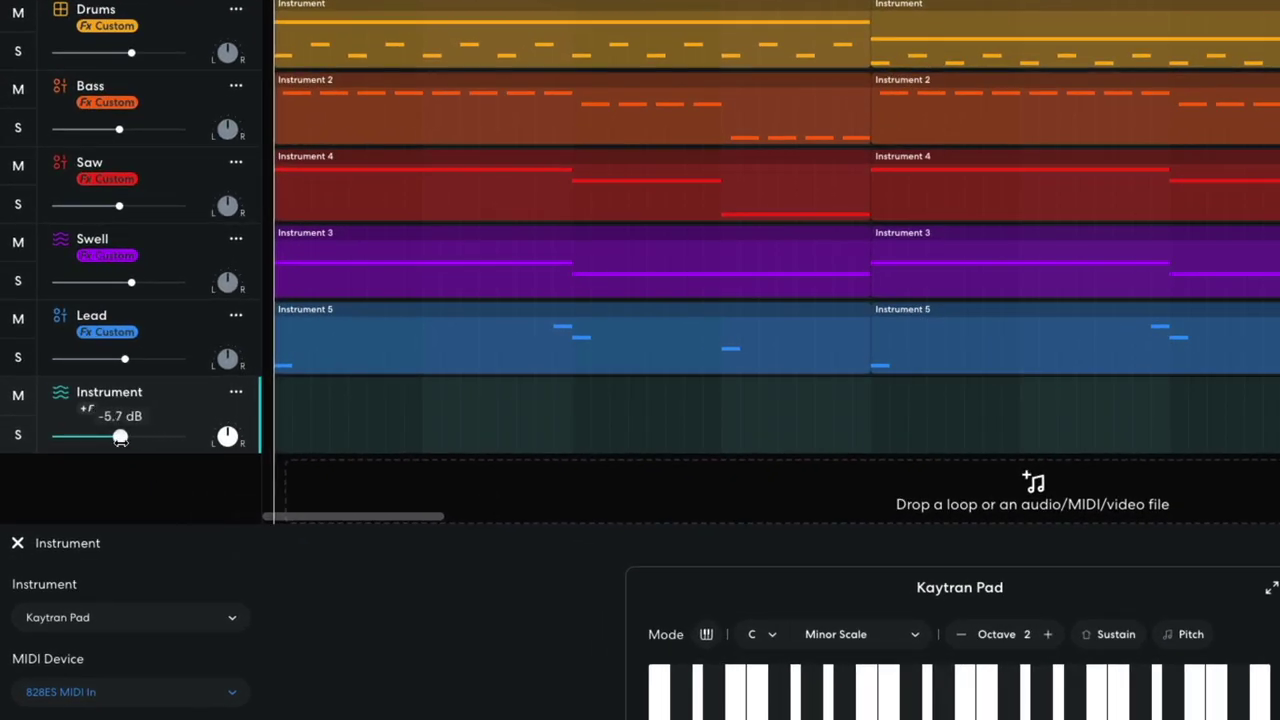
left_click_drag(120, 437, 118, 437)
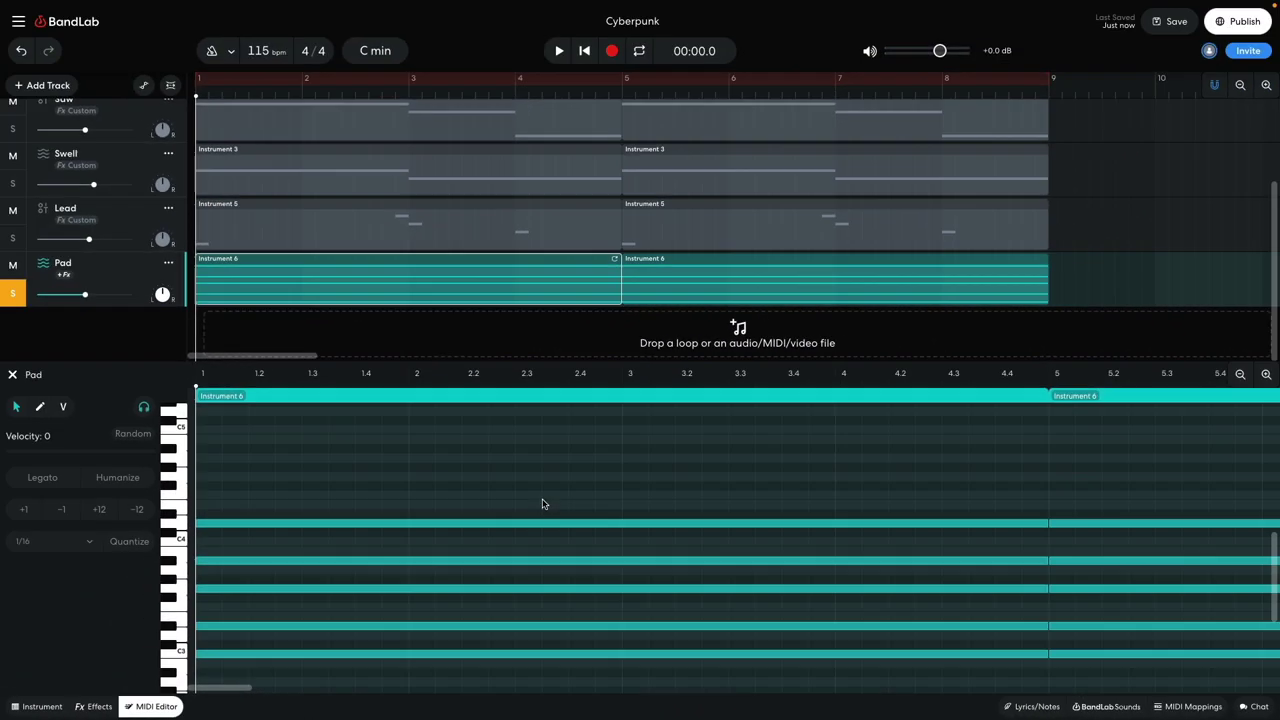
- Play back the Pad's sustained chords across the first eight bars, then stop
key("space")
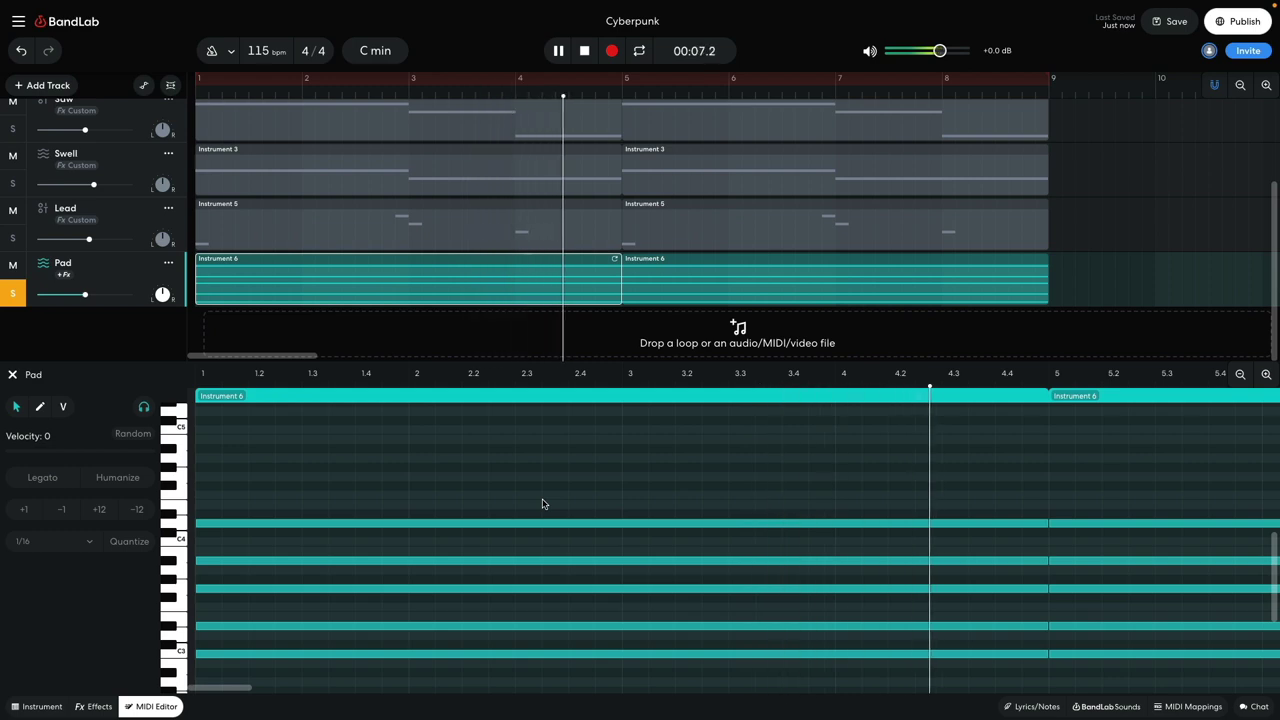
key("space")
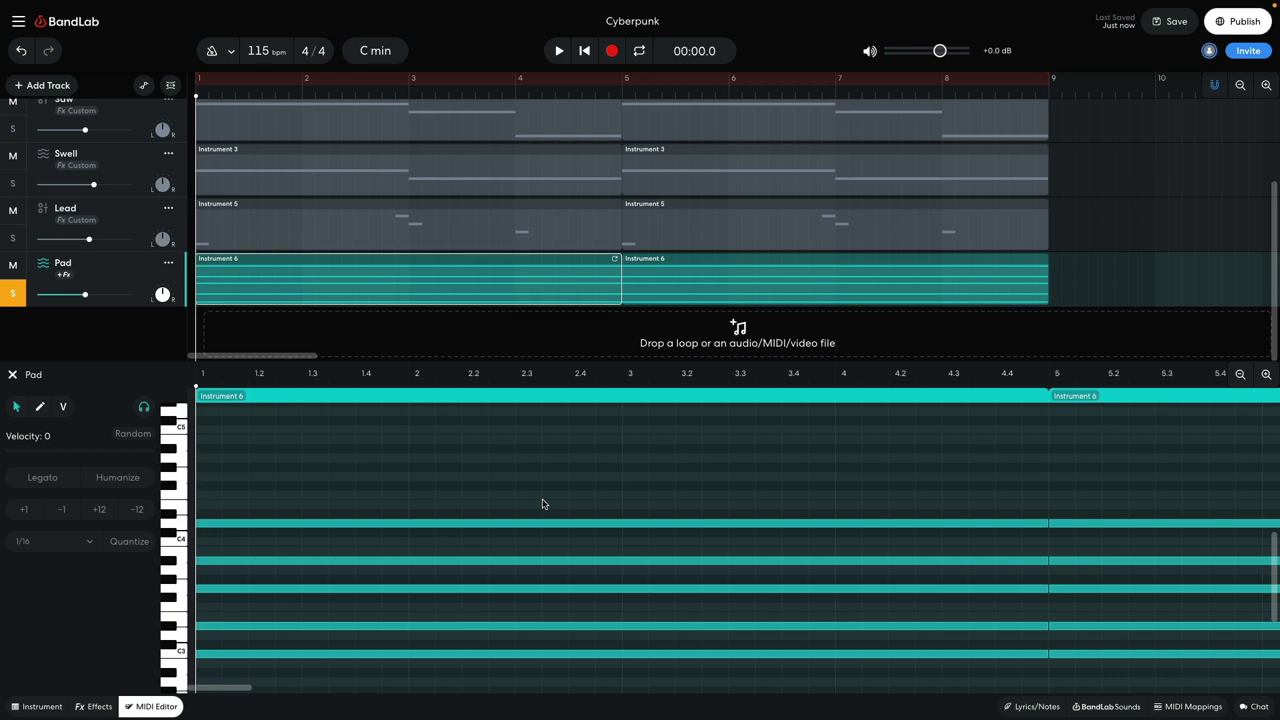
- Close the note editor, add a lowpass Multi Filter to the Pad, and audition it
key("e")
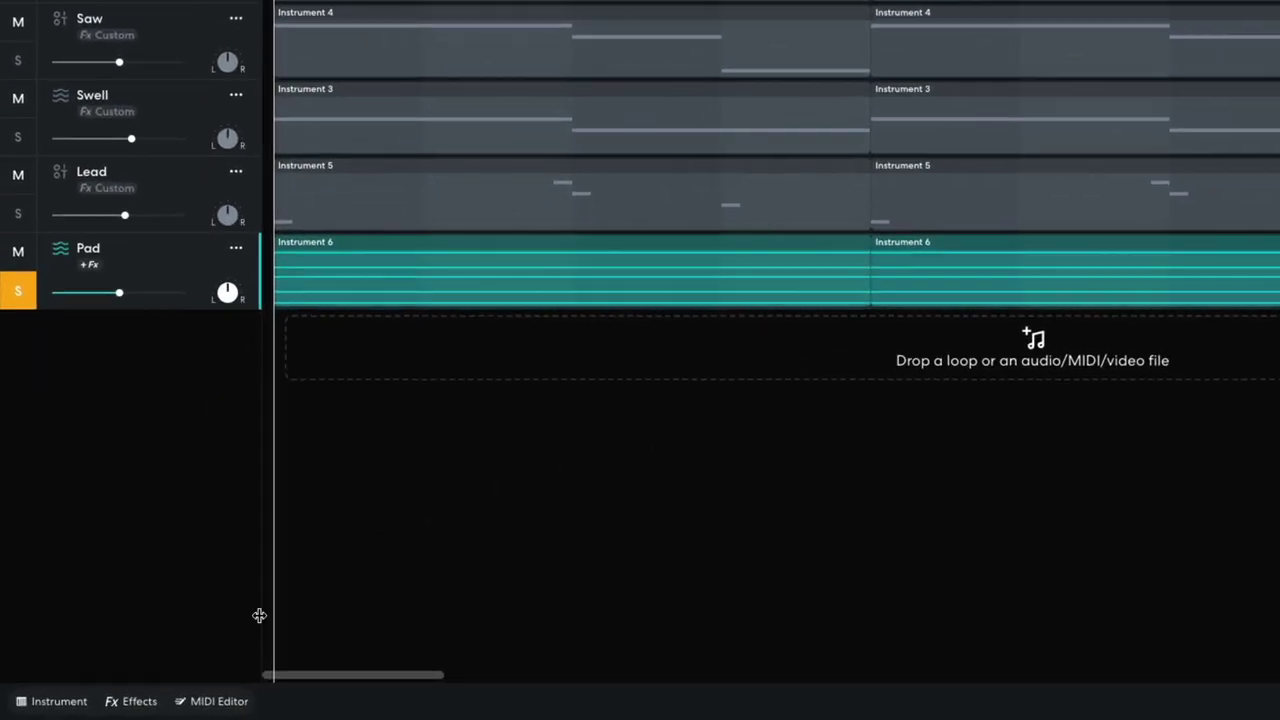
left_click(138, 701)
left_click(345, 555)
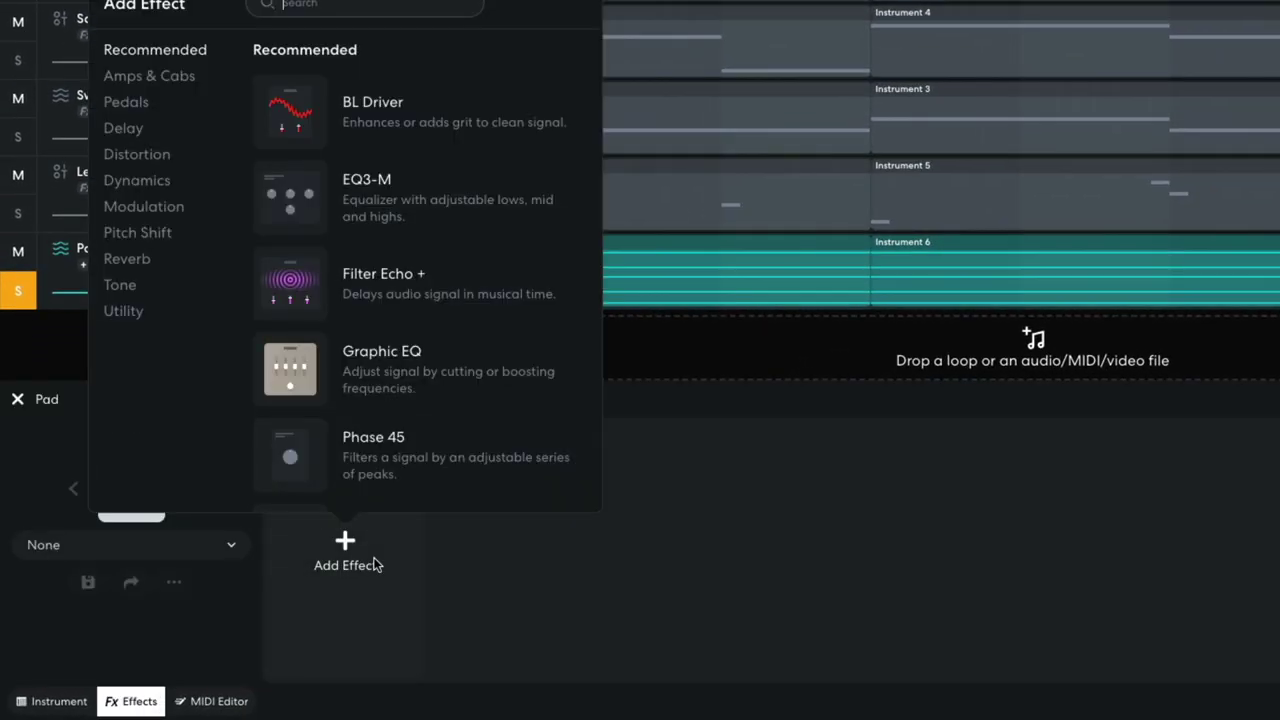
left_click(129, 293)
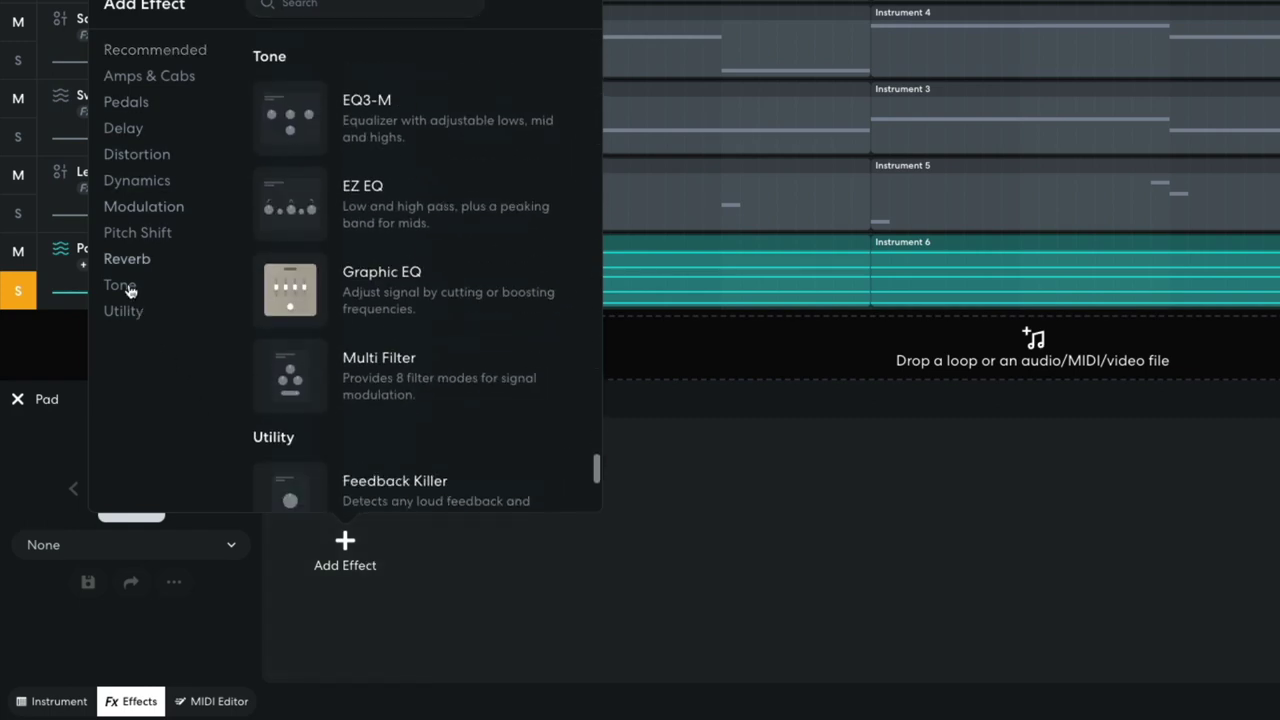
left_click(328, 370)
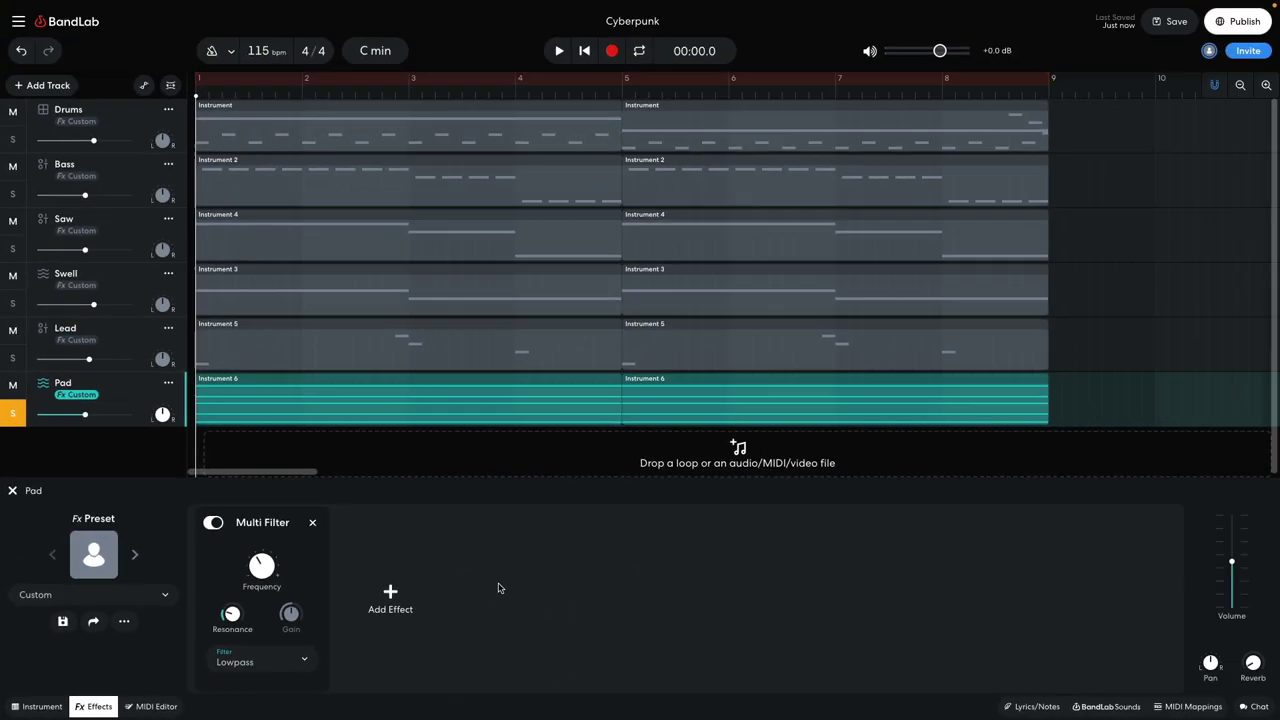
key("space")
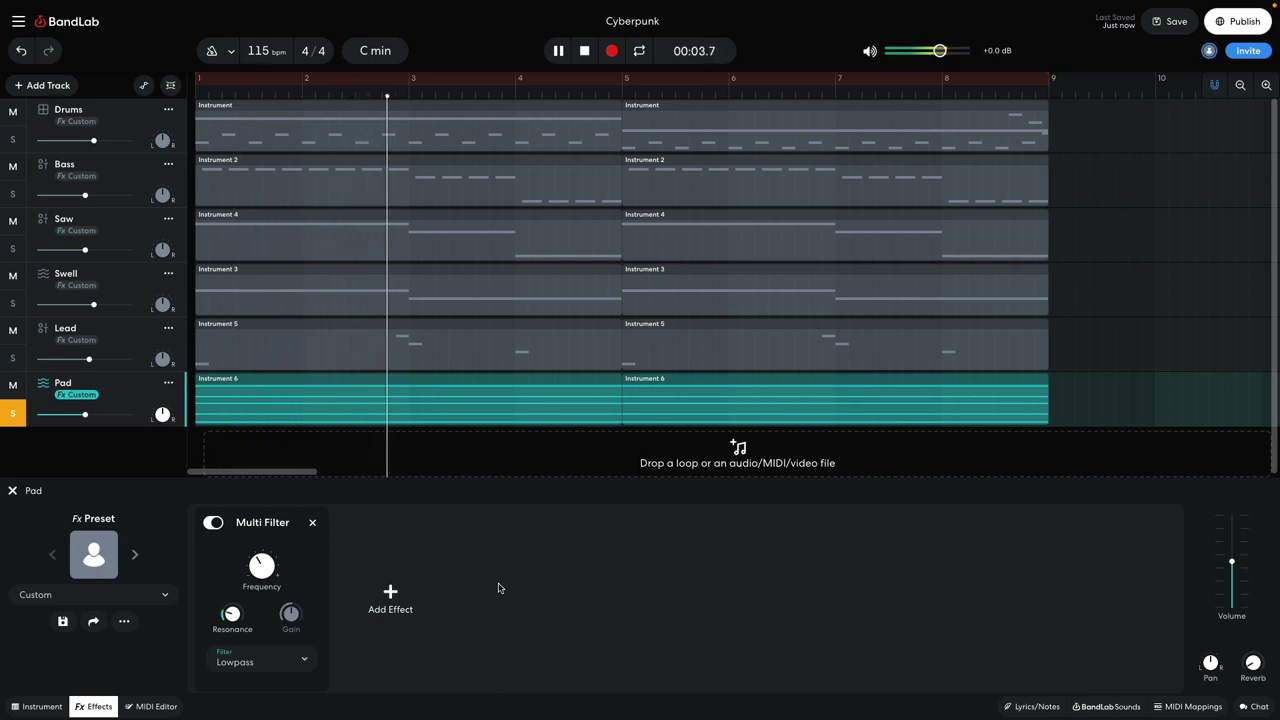
key("space")
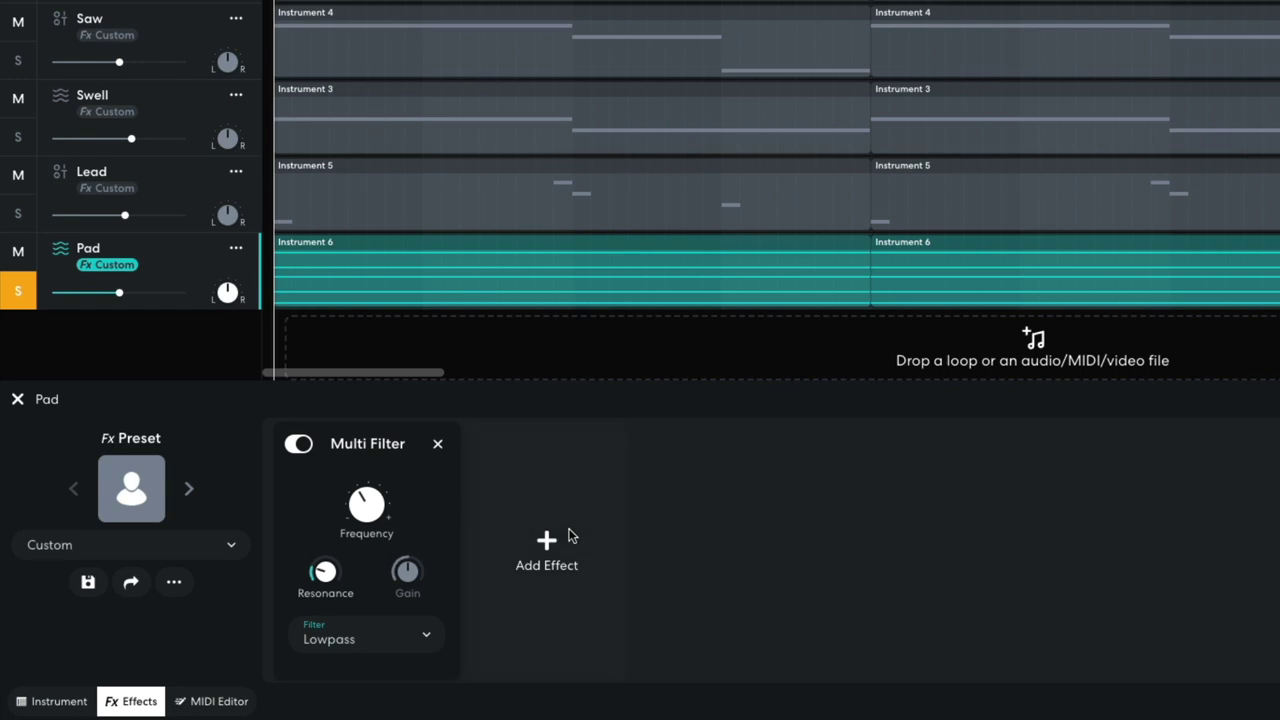
- Add a second Multi Filter to the Pad in Highpass mode and audition both filters
left_click(390, 592)
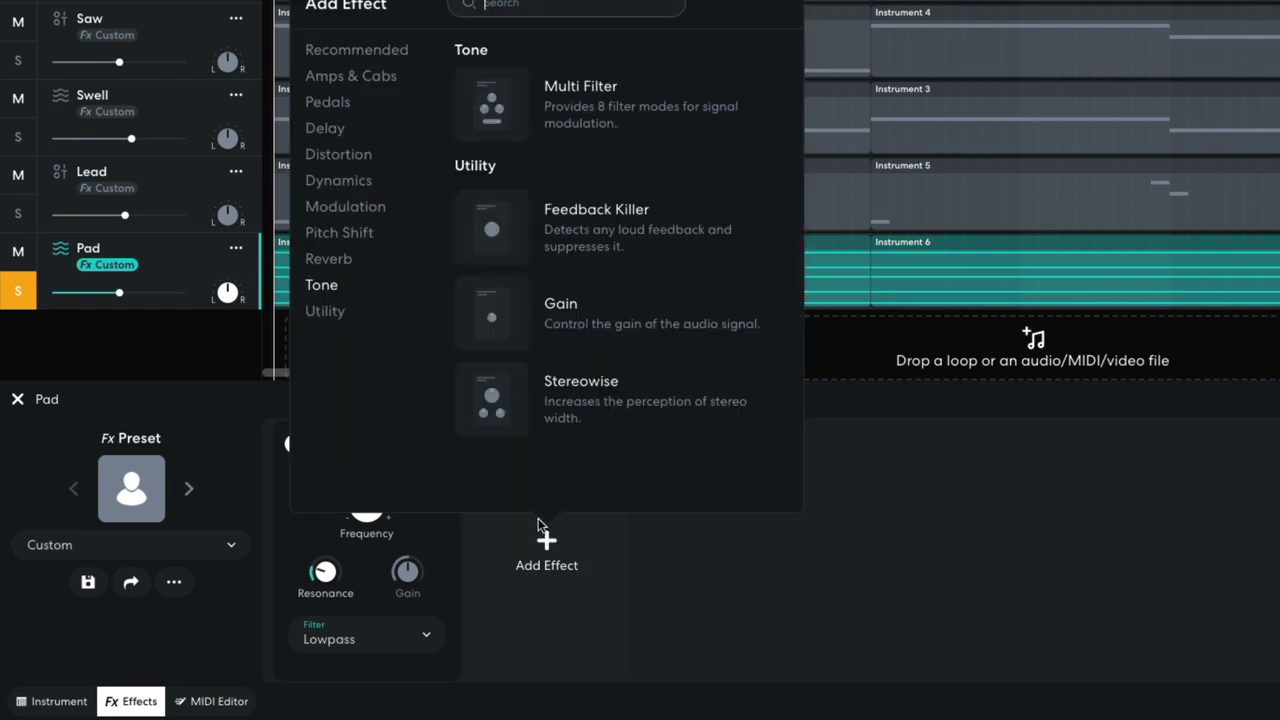
left_click(498, 115)
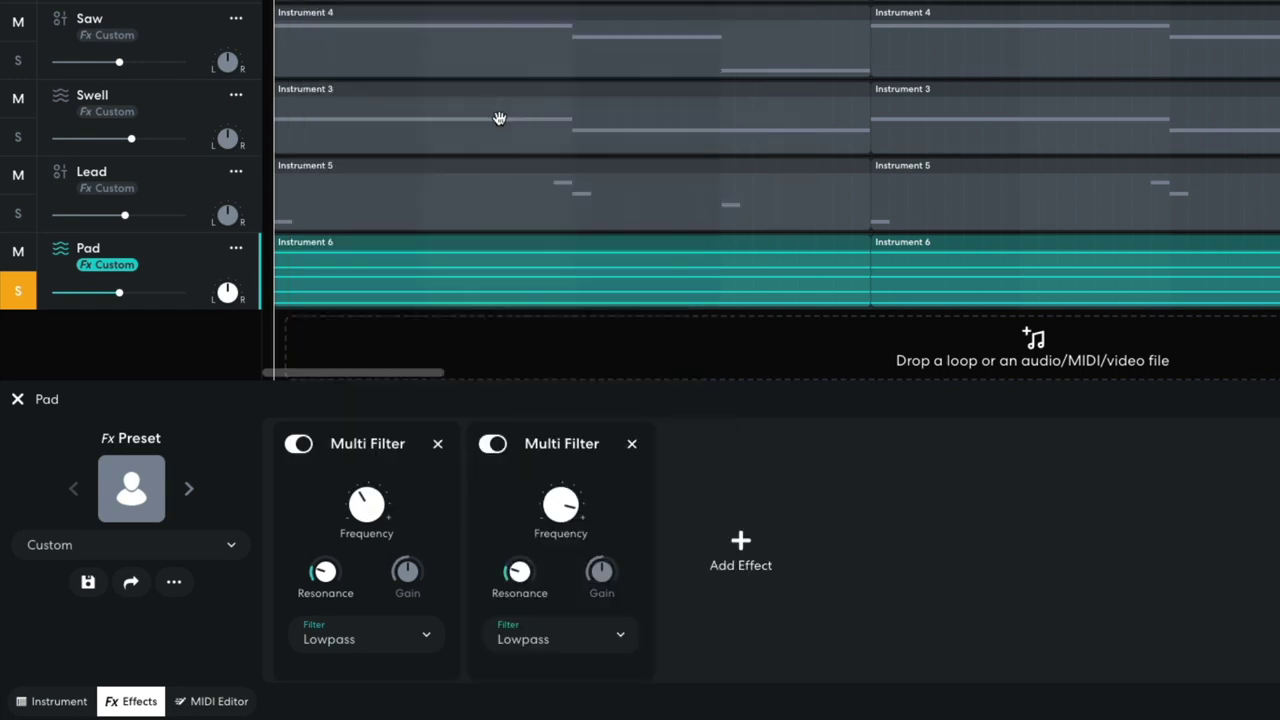
left_click(526, 643)
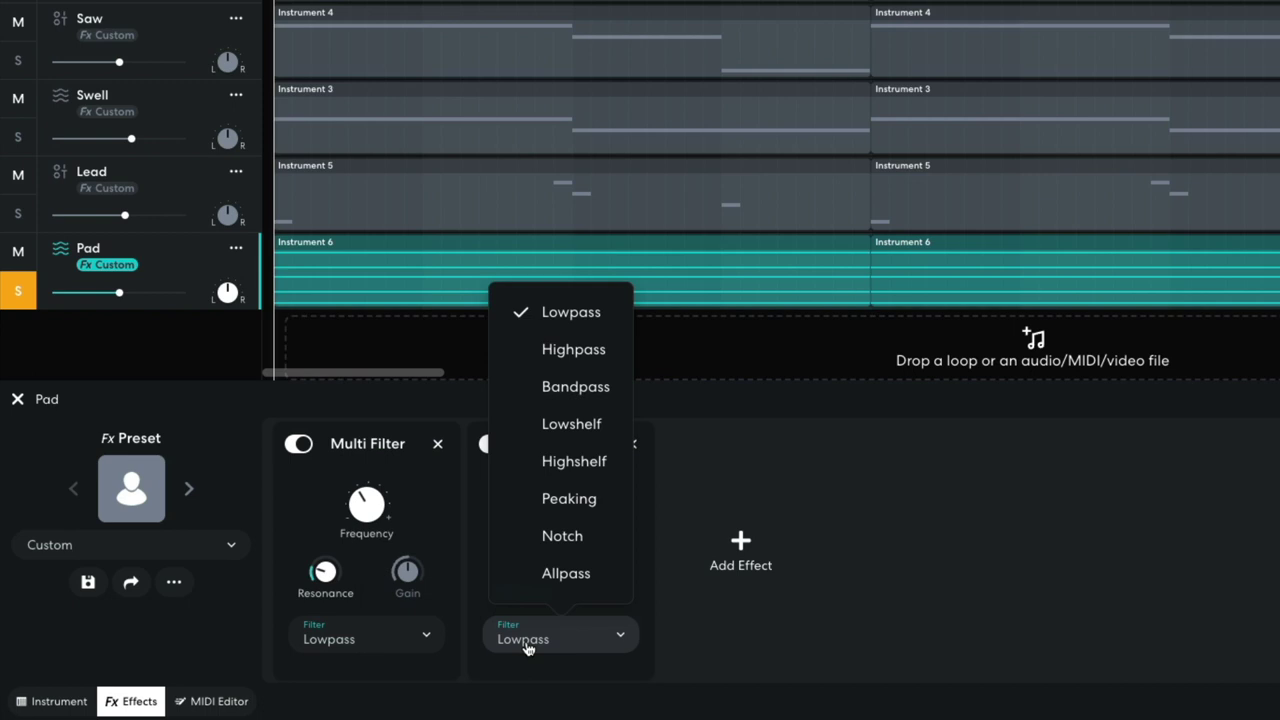
left_click(562, 355)
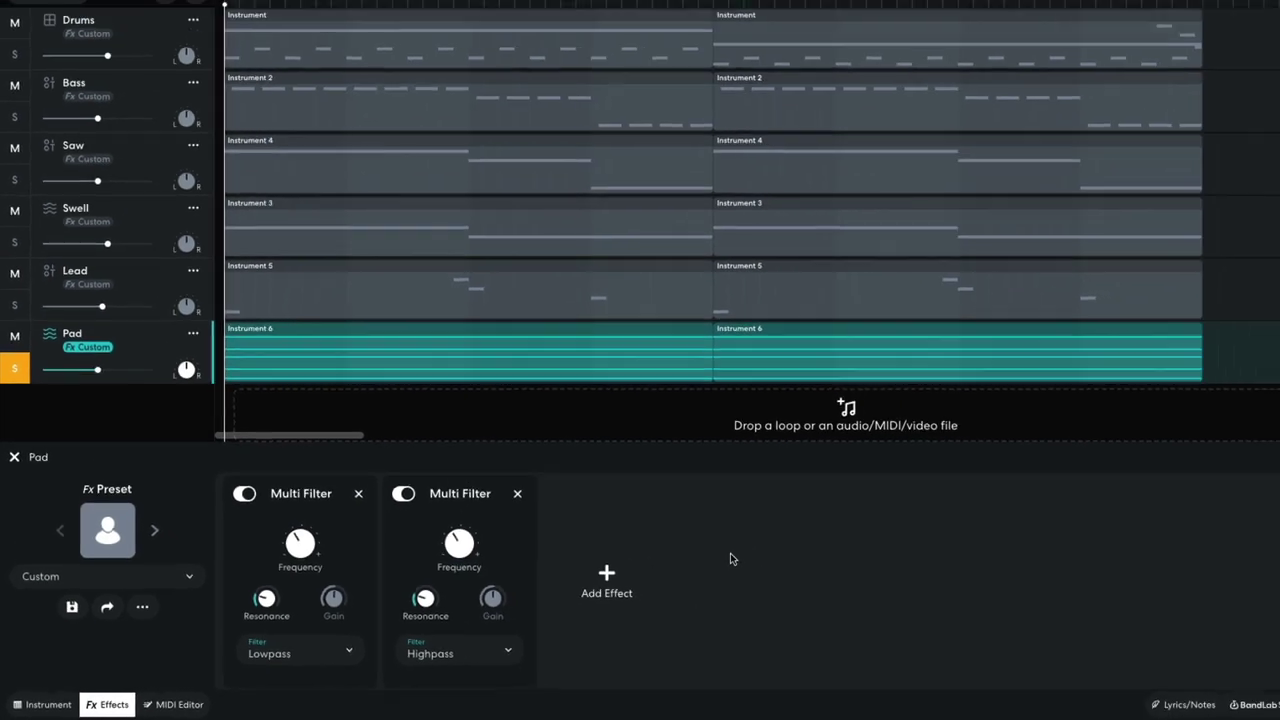
key("space")
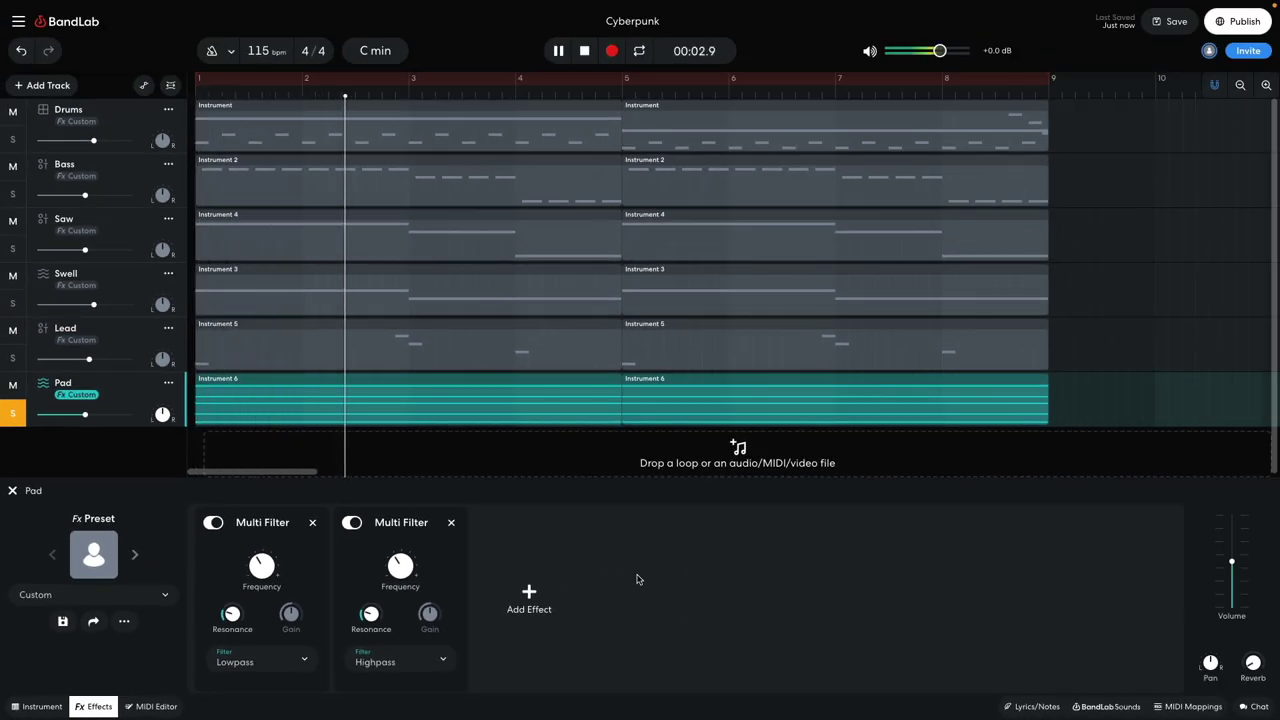
key("space")
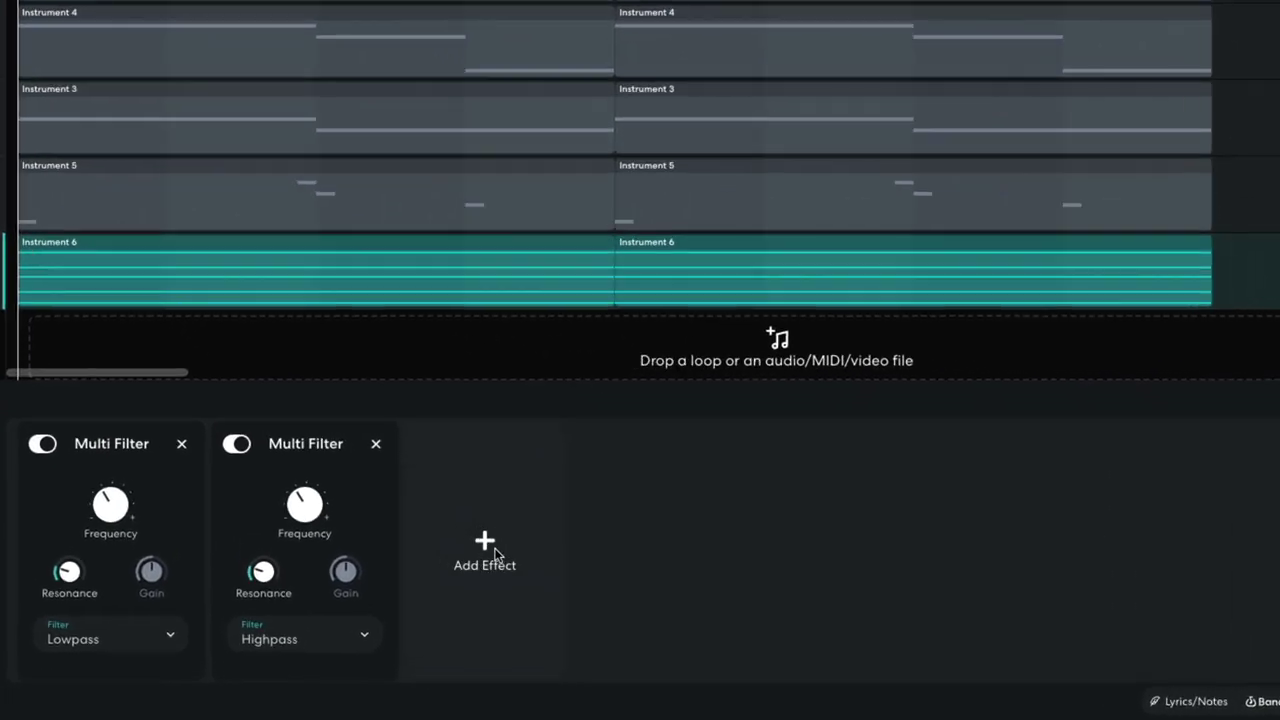
- Add a Studio Reverb to the Pad with its Mix at 100%
left_click(529, 597)
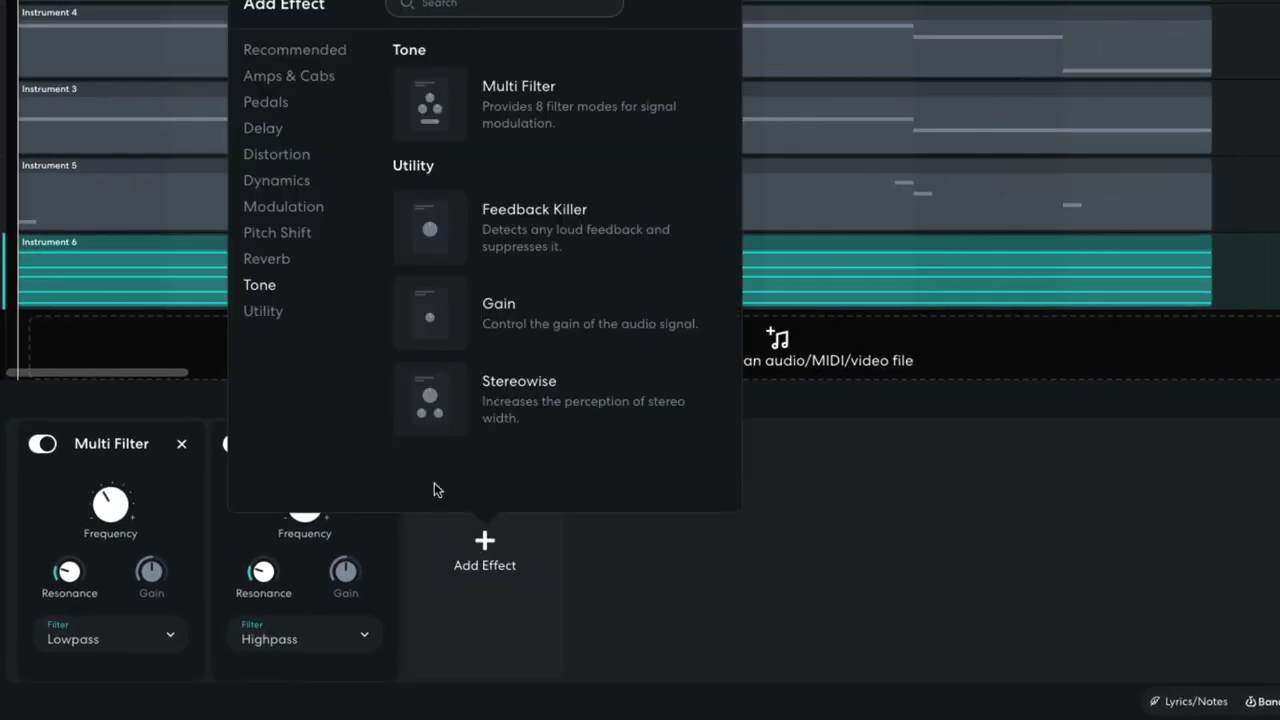
left_click(276, 261)
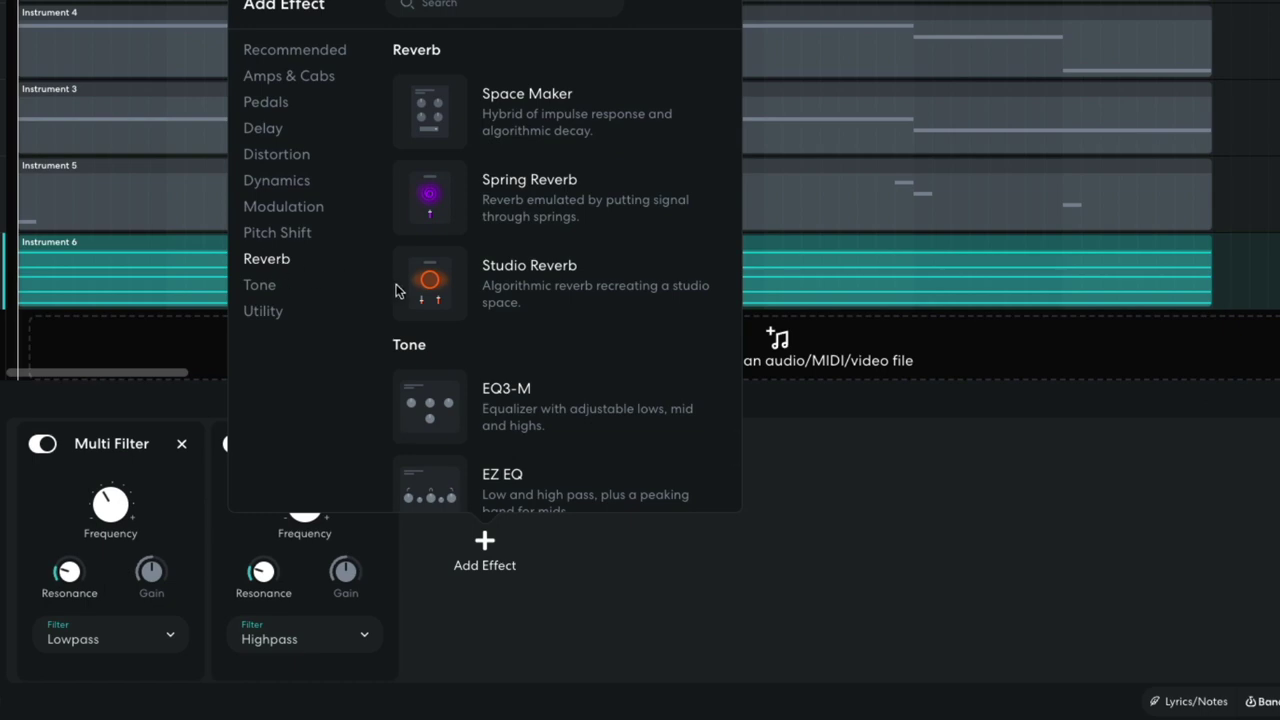
left_click(430, 286)
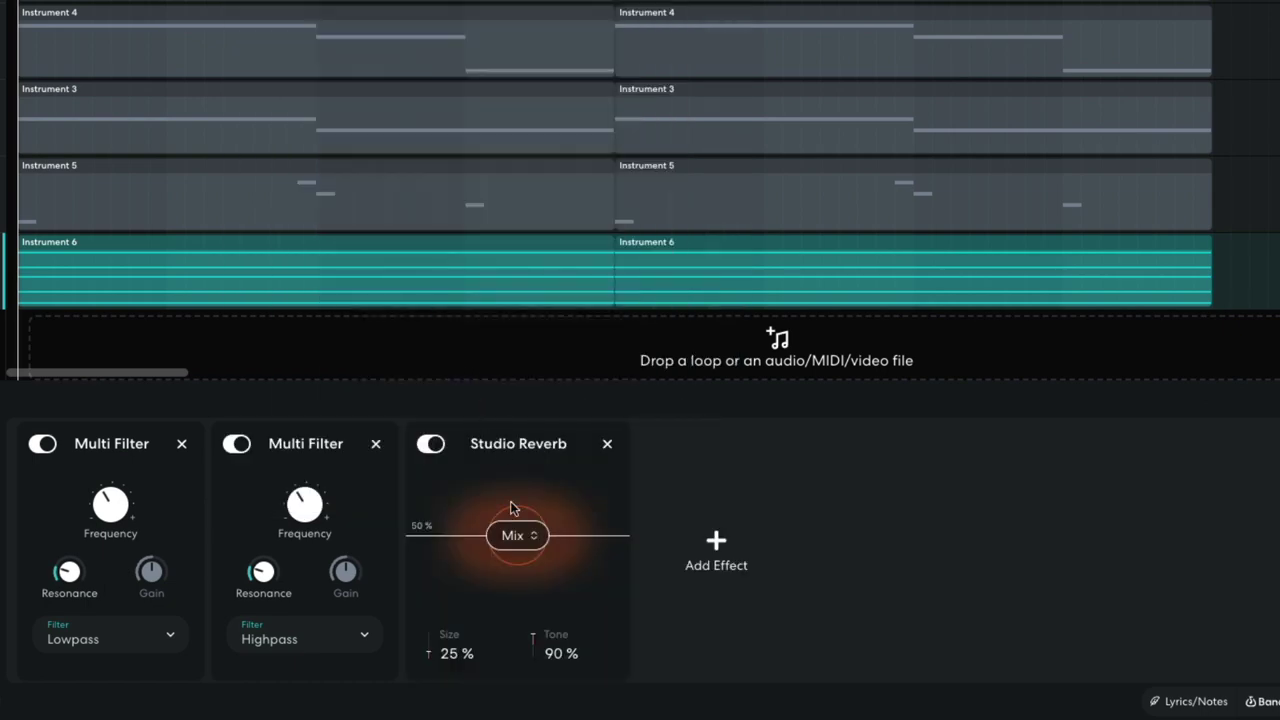
left_click_drag(515, 538, 507, 416)
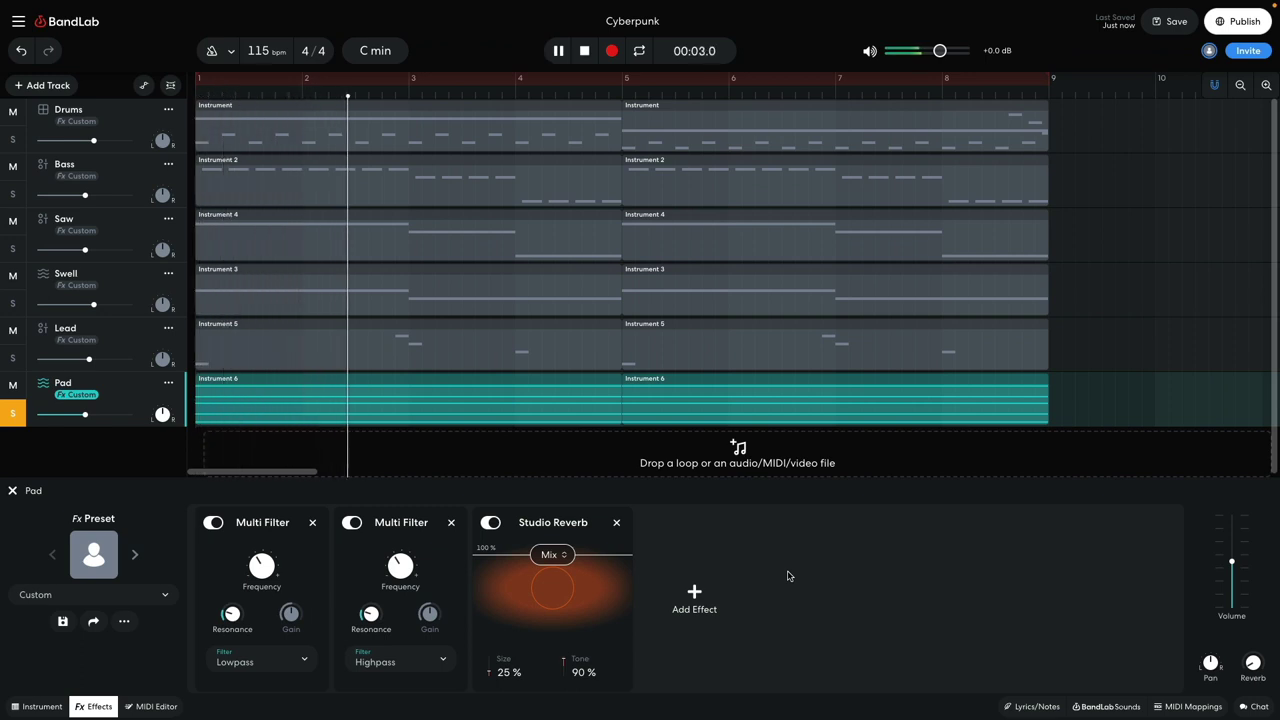
key("space")
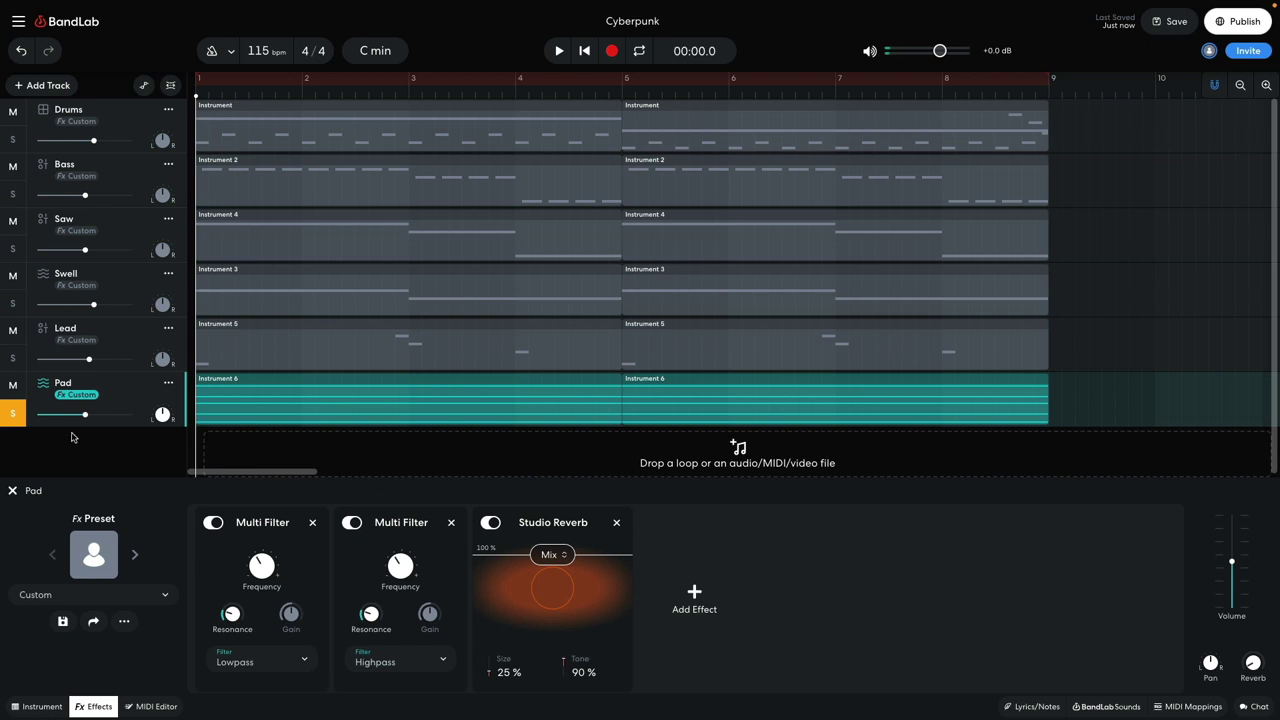
- Unsolo the Pad, play the full mix, and close the Pad's effects chain
left_click(14, 416)
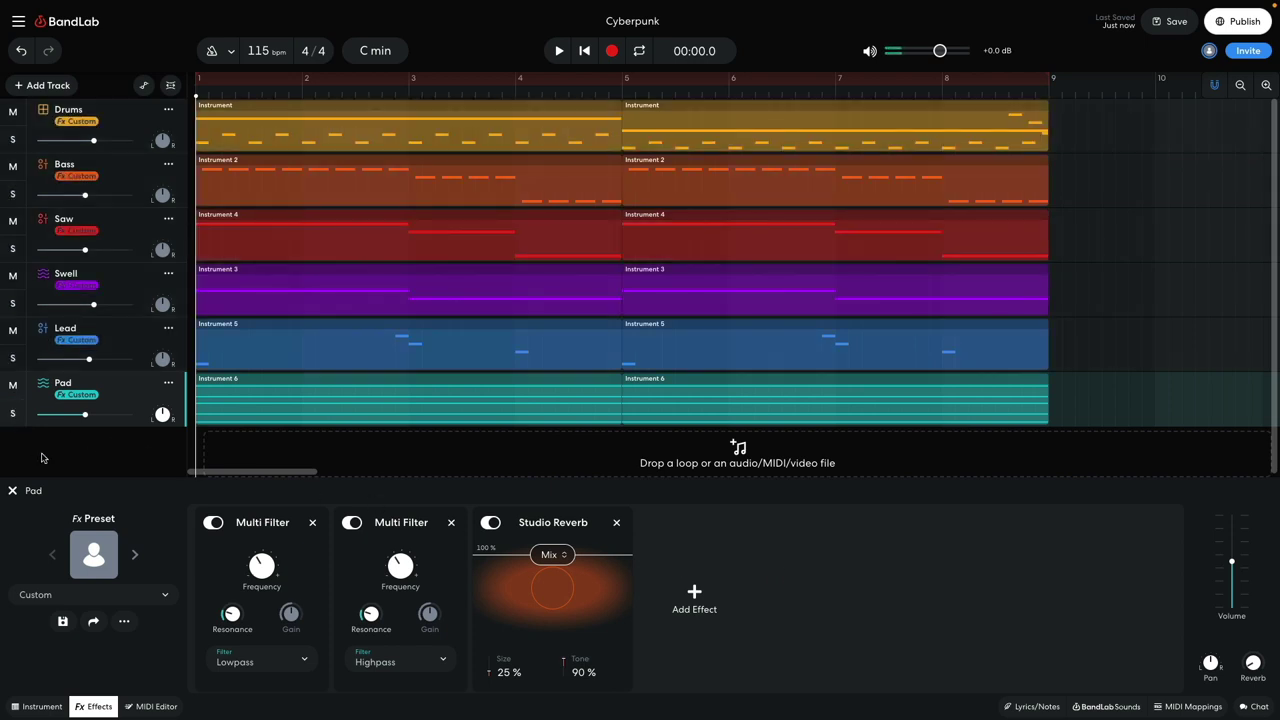
key("space")
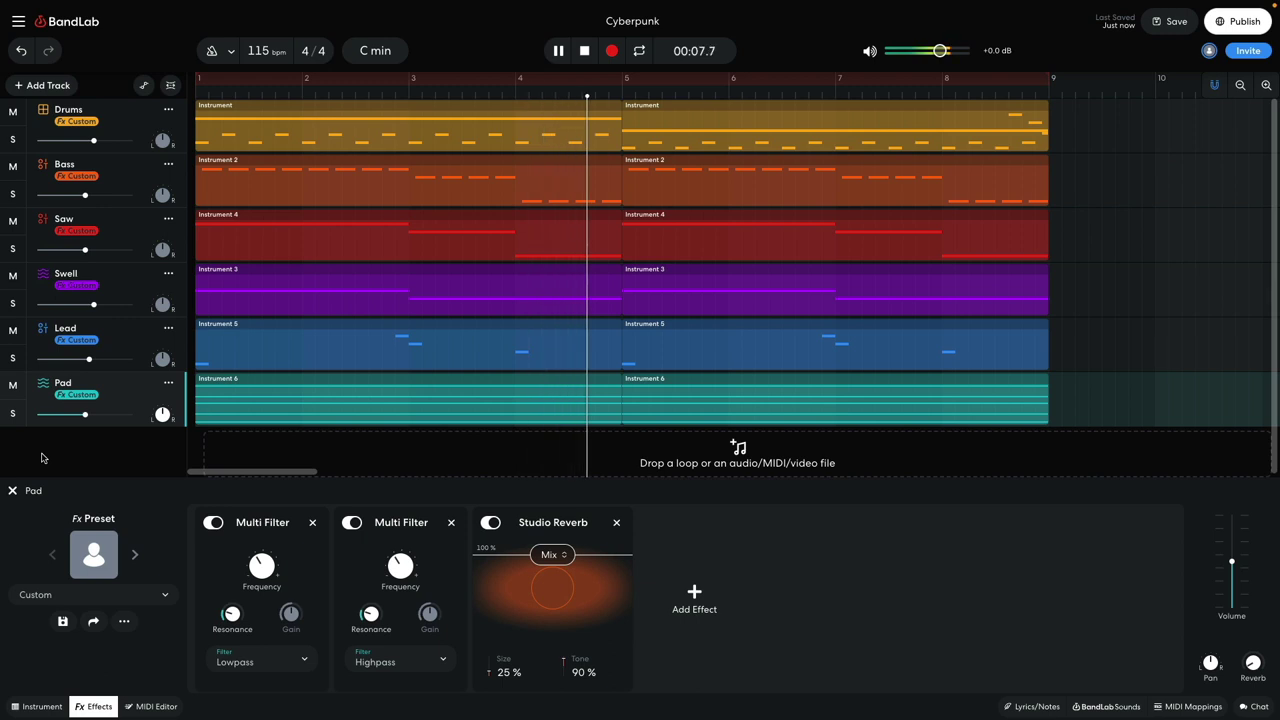
key("space")
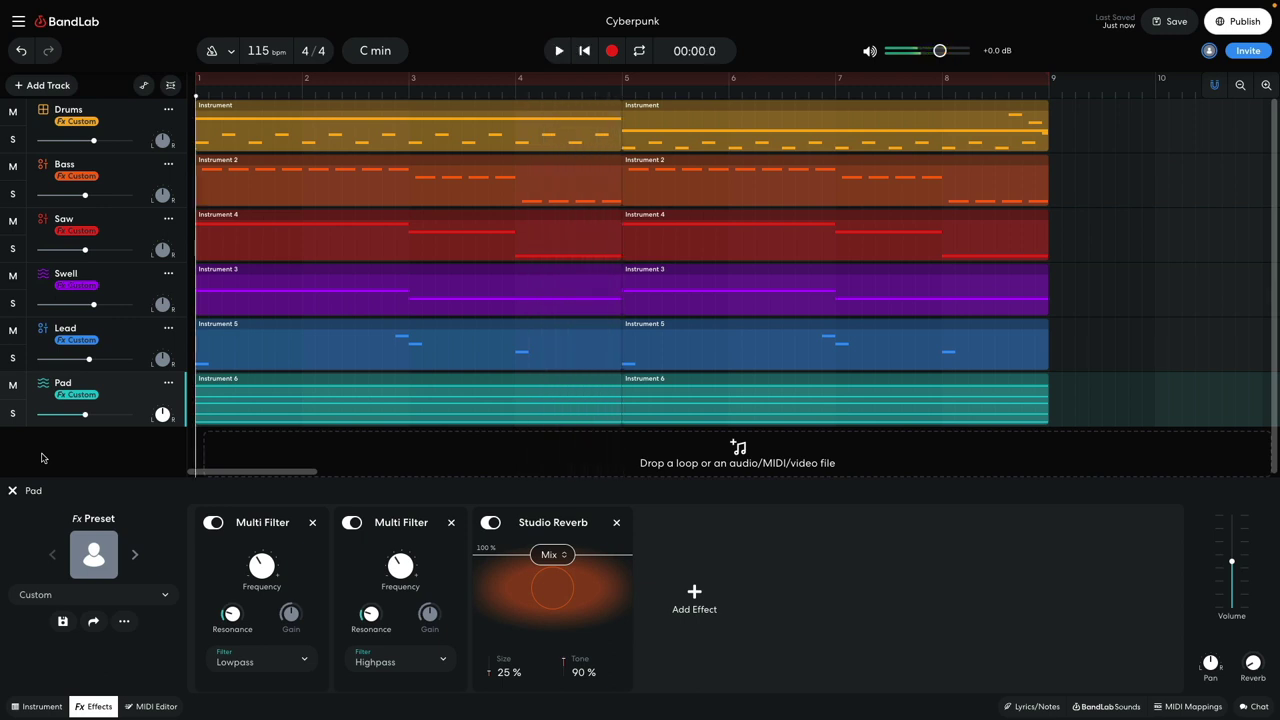
left_click(12, 490)
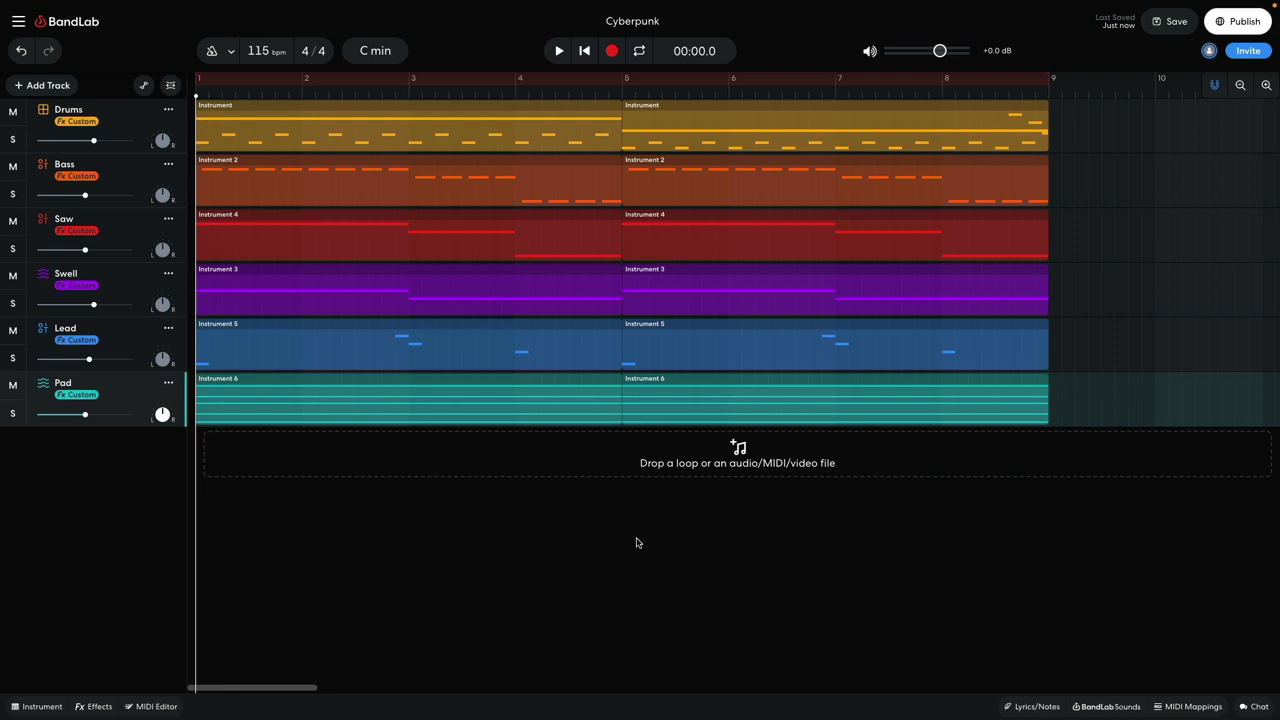
- Search loops for 'riser' and place Riser3_126_G_2bar on a new track at bar 3, then audition
left_click(1104, 707)
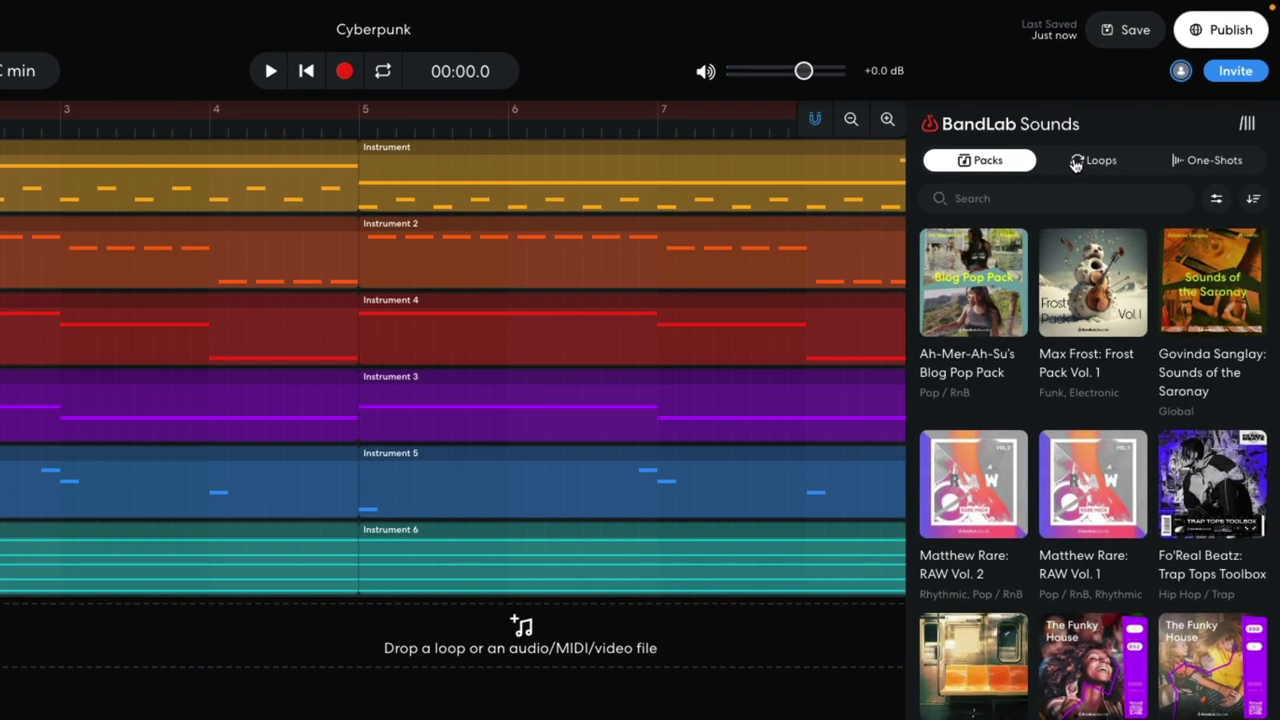
left_click(1147, 114)
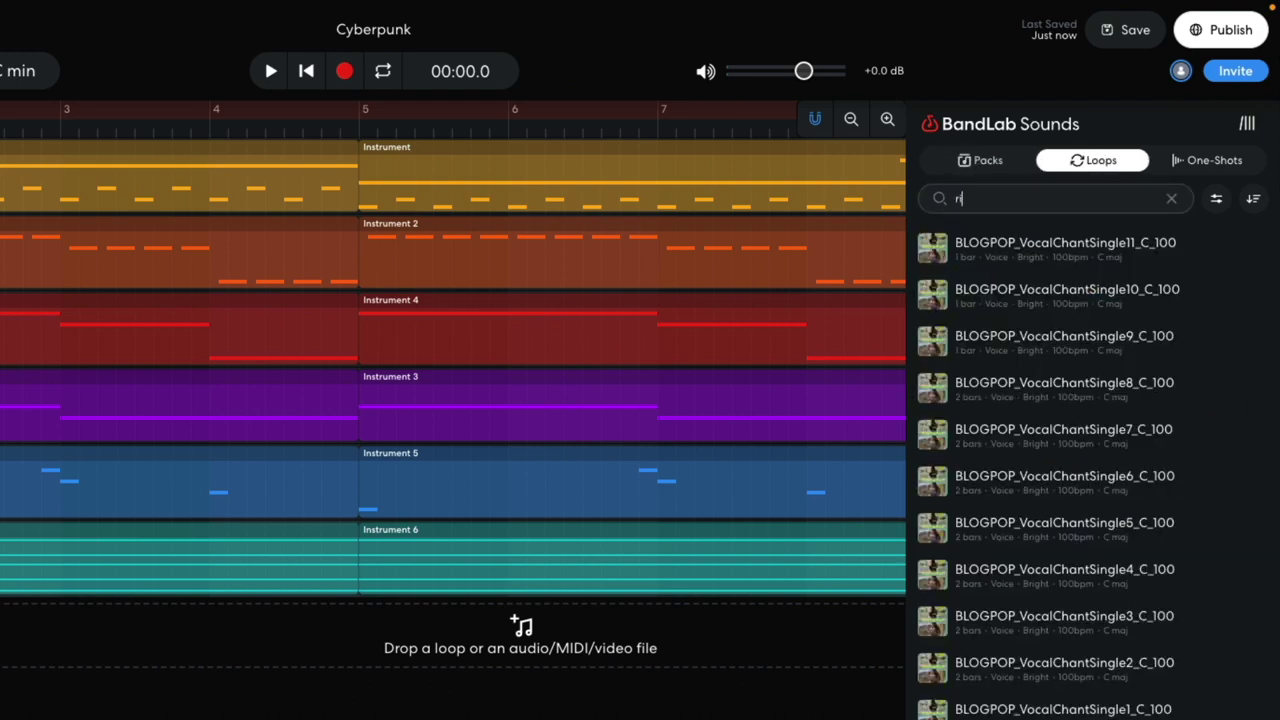
type("riser")
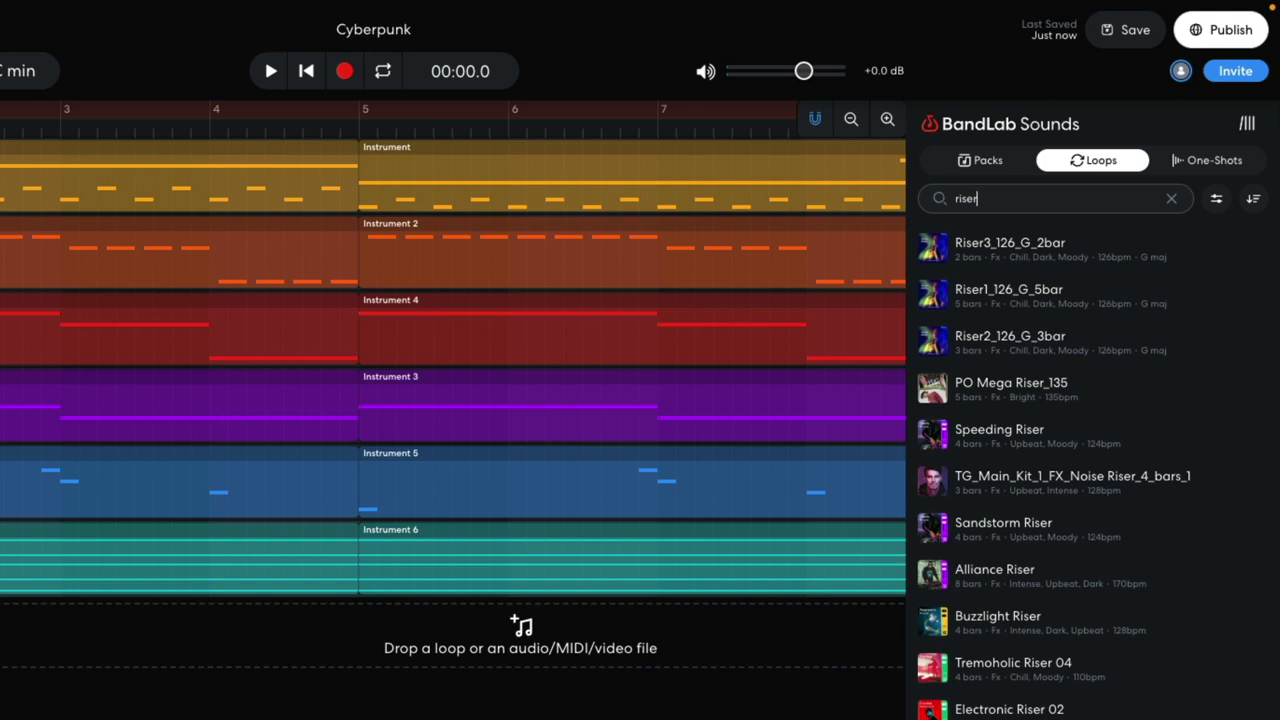
left_click_drag(1043, 257, 196, 650)
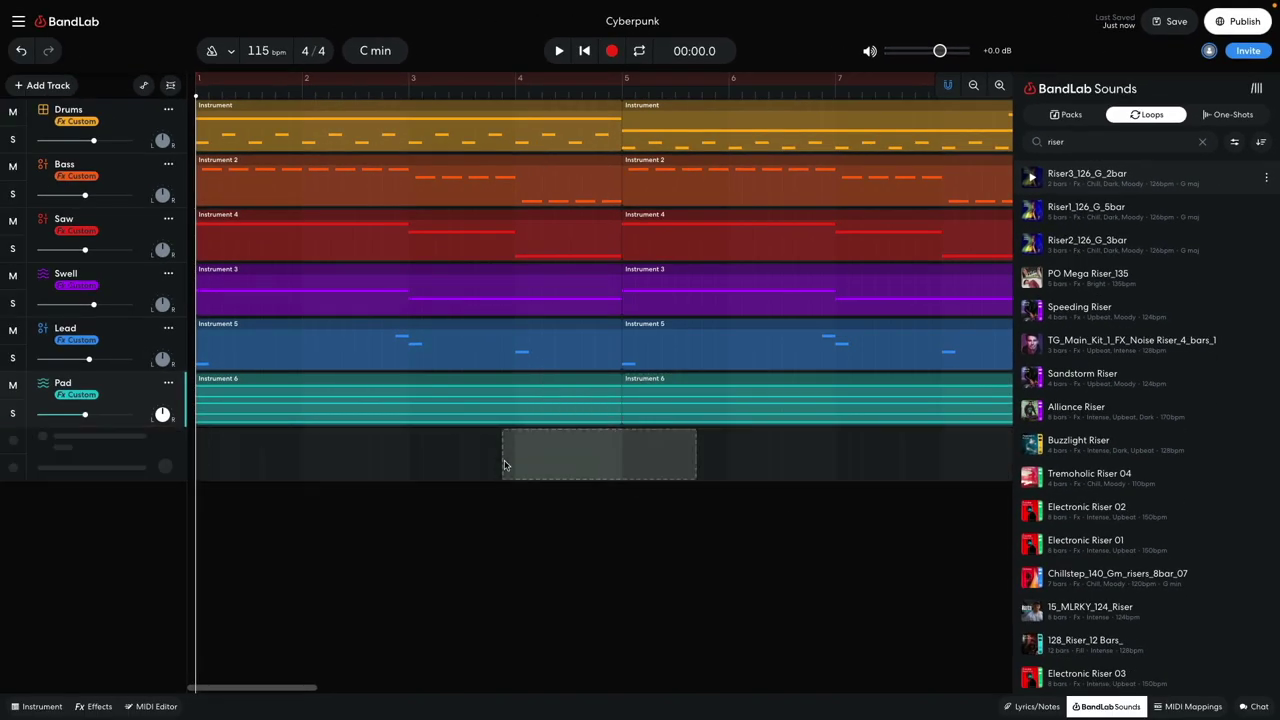
left_click_drag(505, 465, 474, 465)
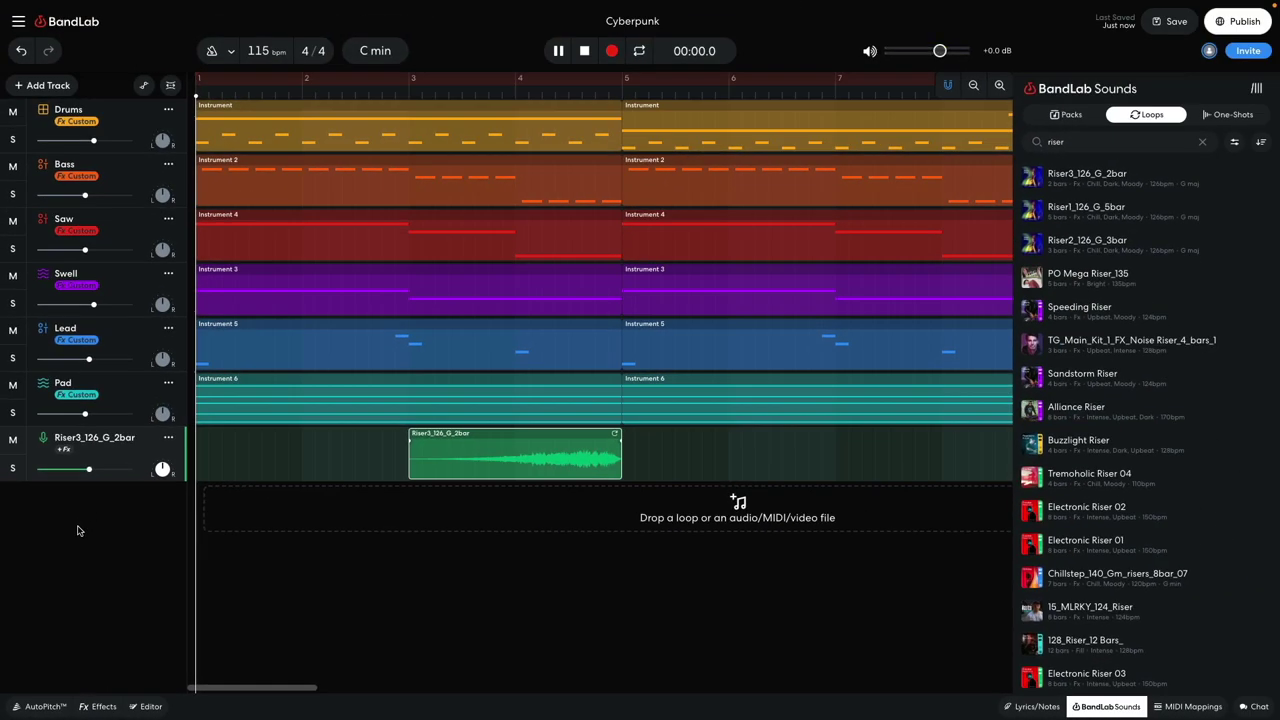
key("space")
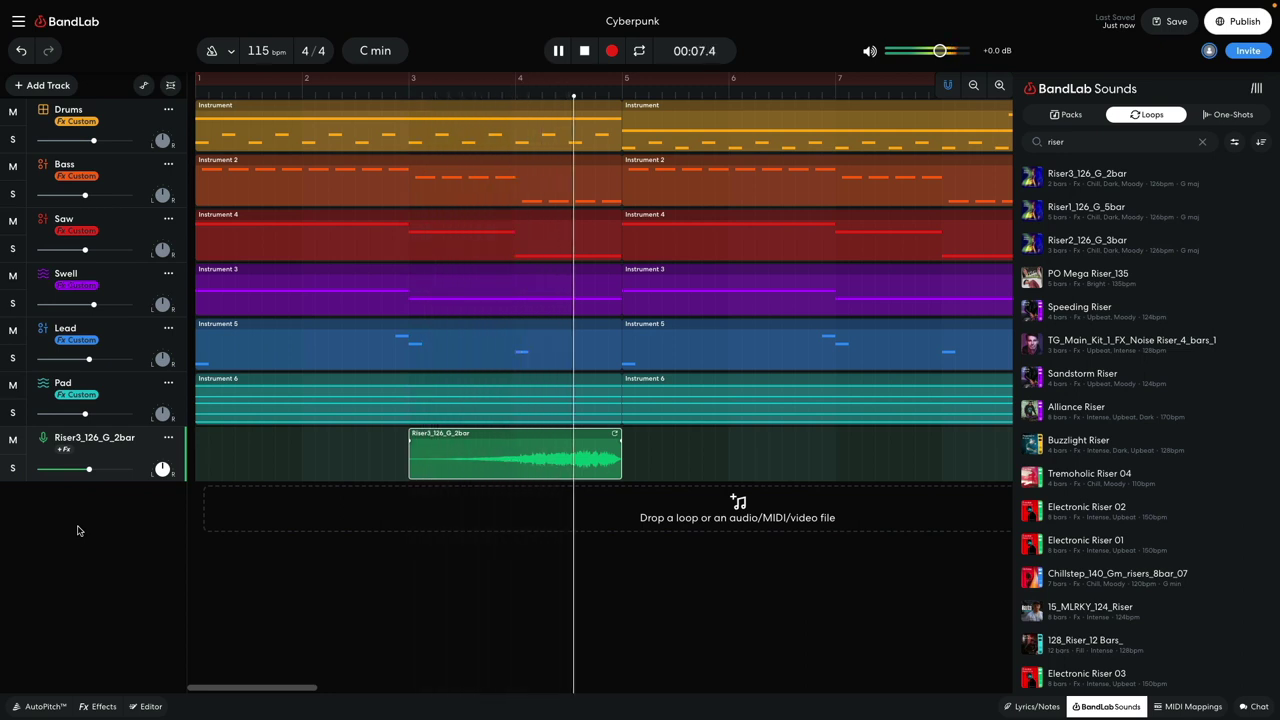
key("space")
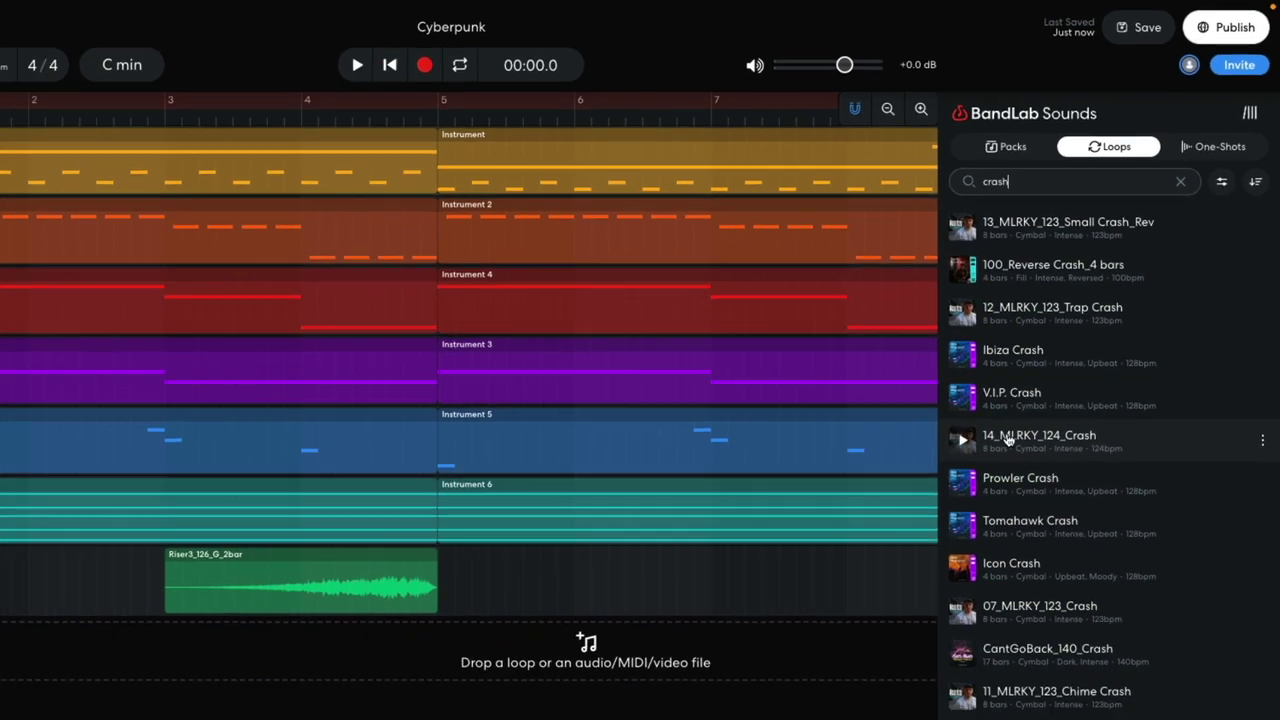
- Drop the 14_MLRKY_124_Crash loop onto a new track and play it back
left_click_drag(985, 476, 0, 715)
left_click_drag(260, 512, 242, 509)
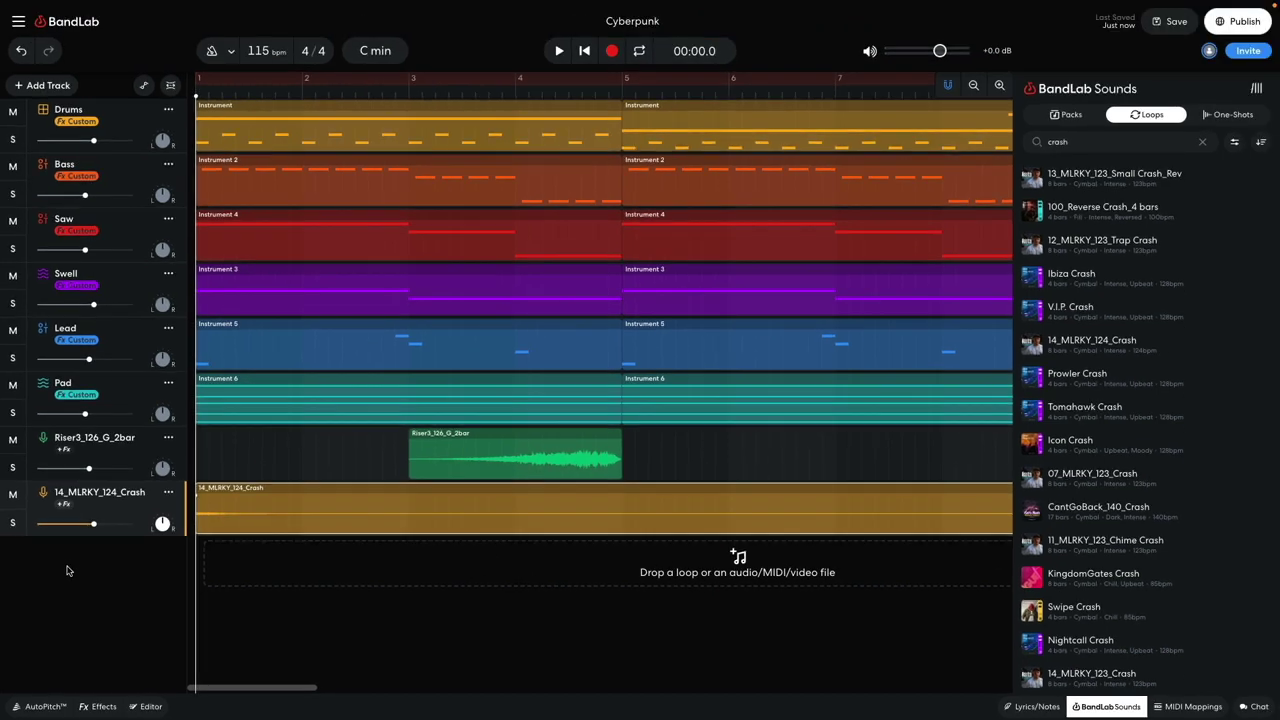
key("space")
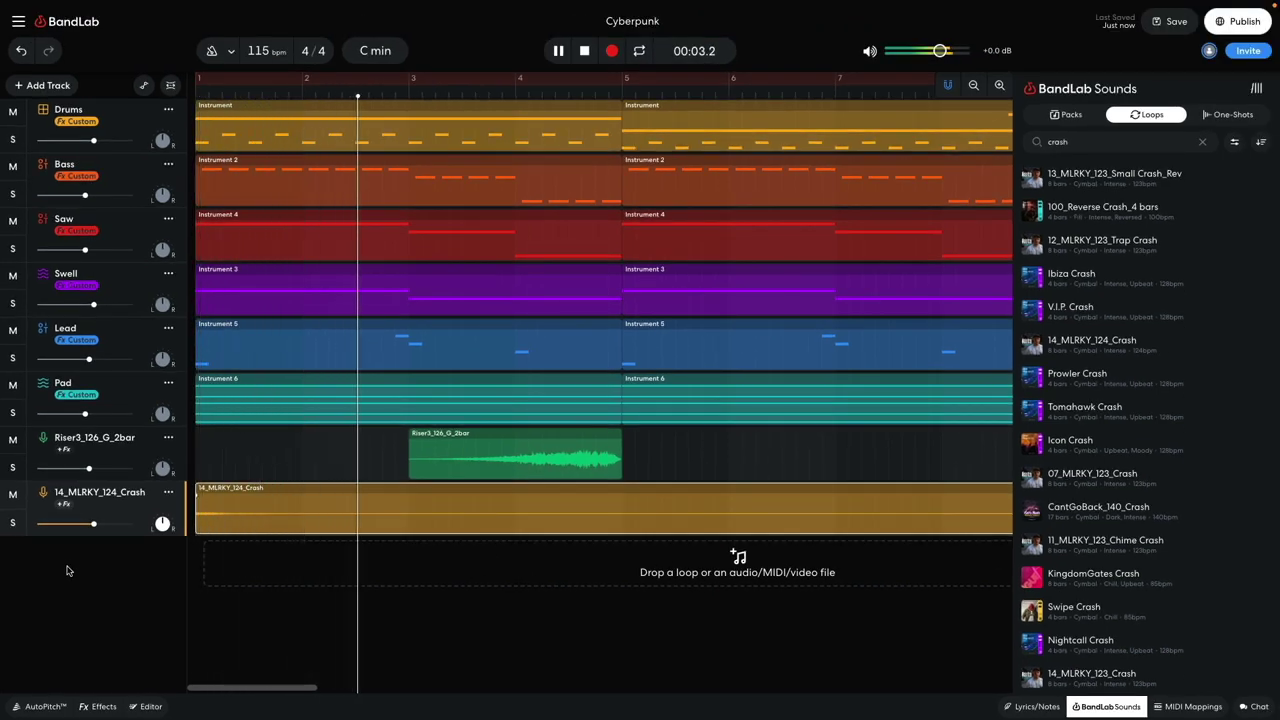
key("space")
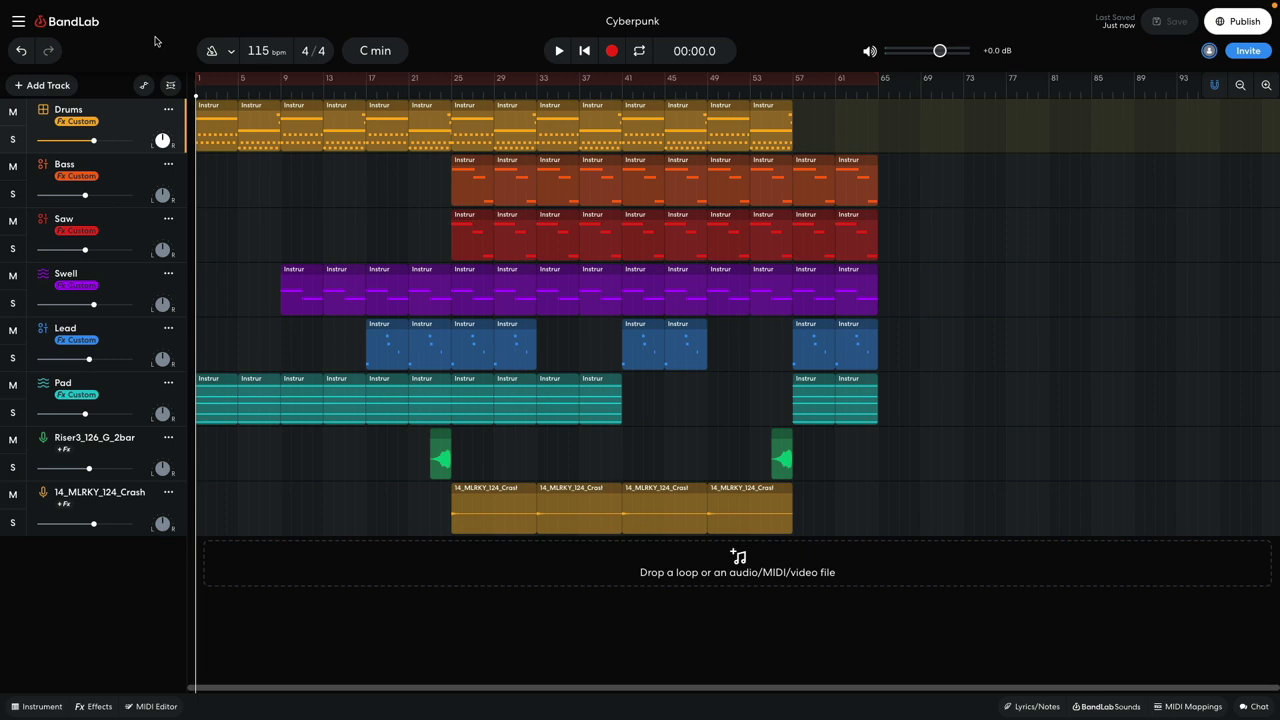
- Play the arranged eight-track song of about 64 bars from the start
key("space")
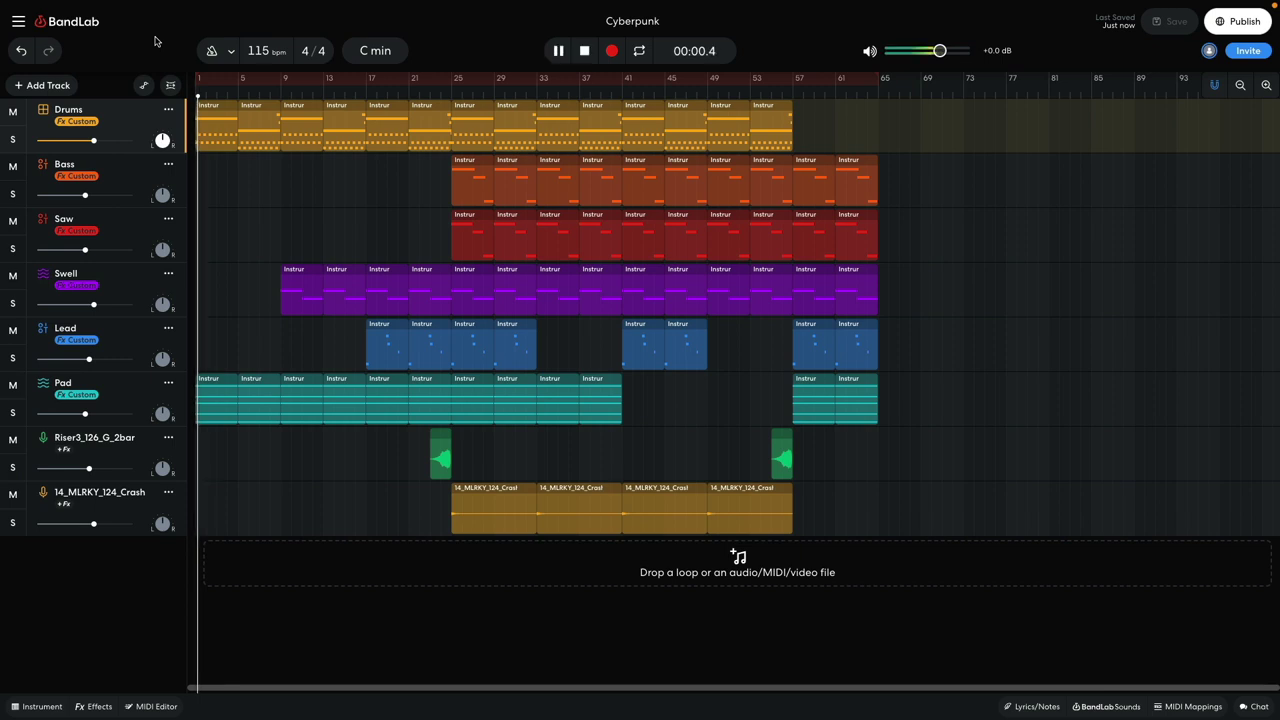